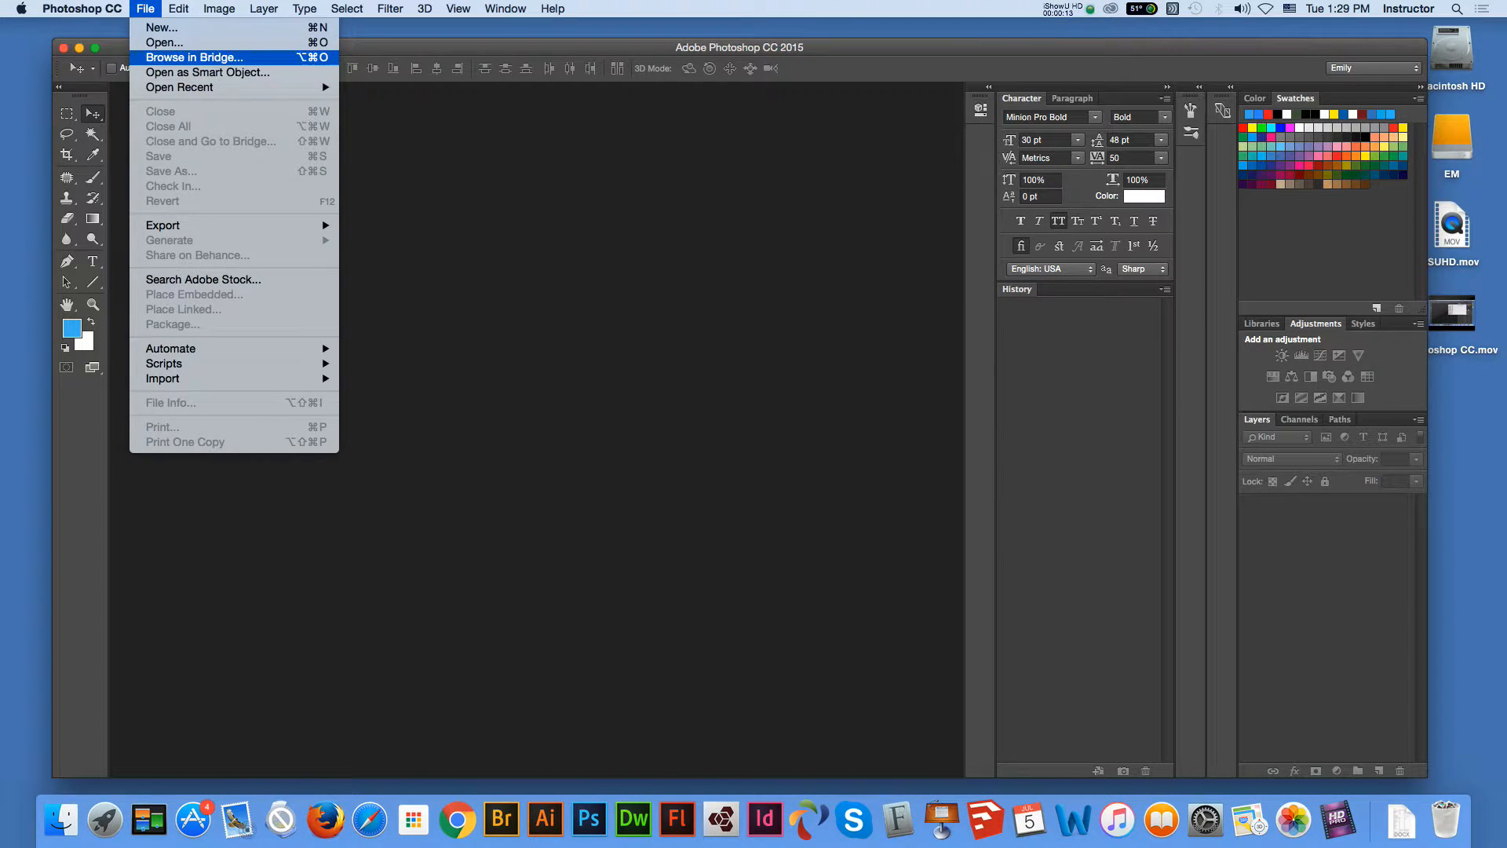
# - Switch to Adobe Bridge and browse to the source photos in EM > CS145 > week6 > Files for Panorama
pyautogui.click(194, 57)
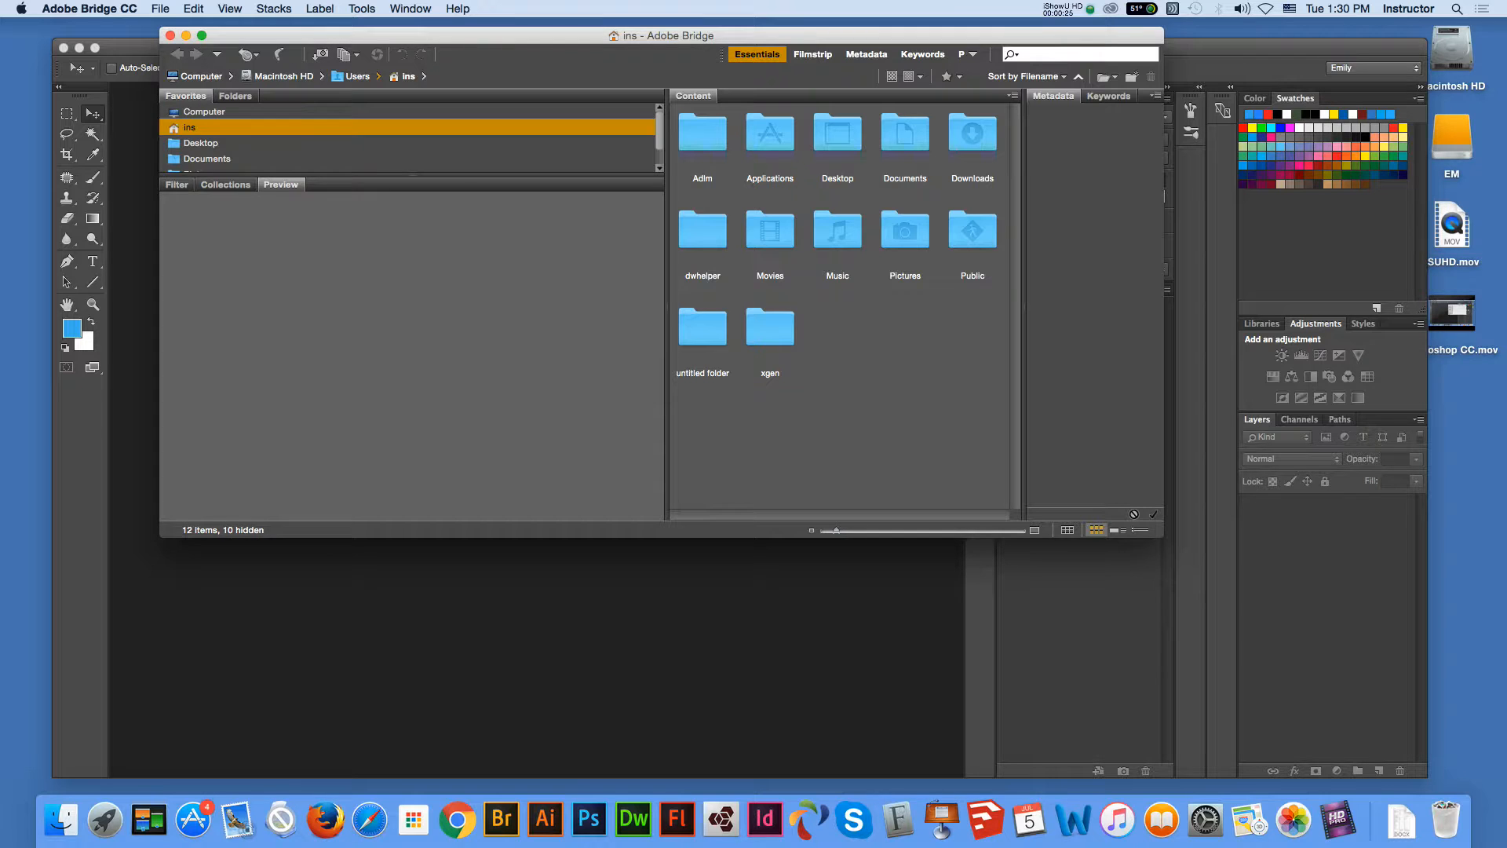
pyautogui.press('super+Up')
pyautogui.press('super+Up')
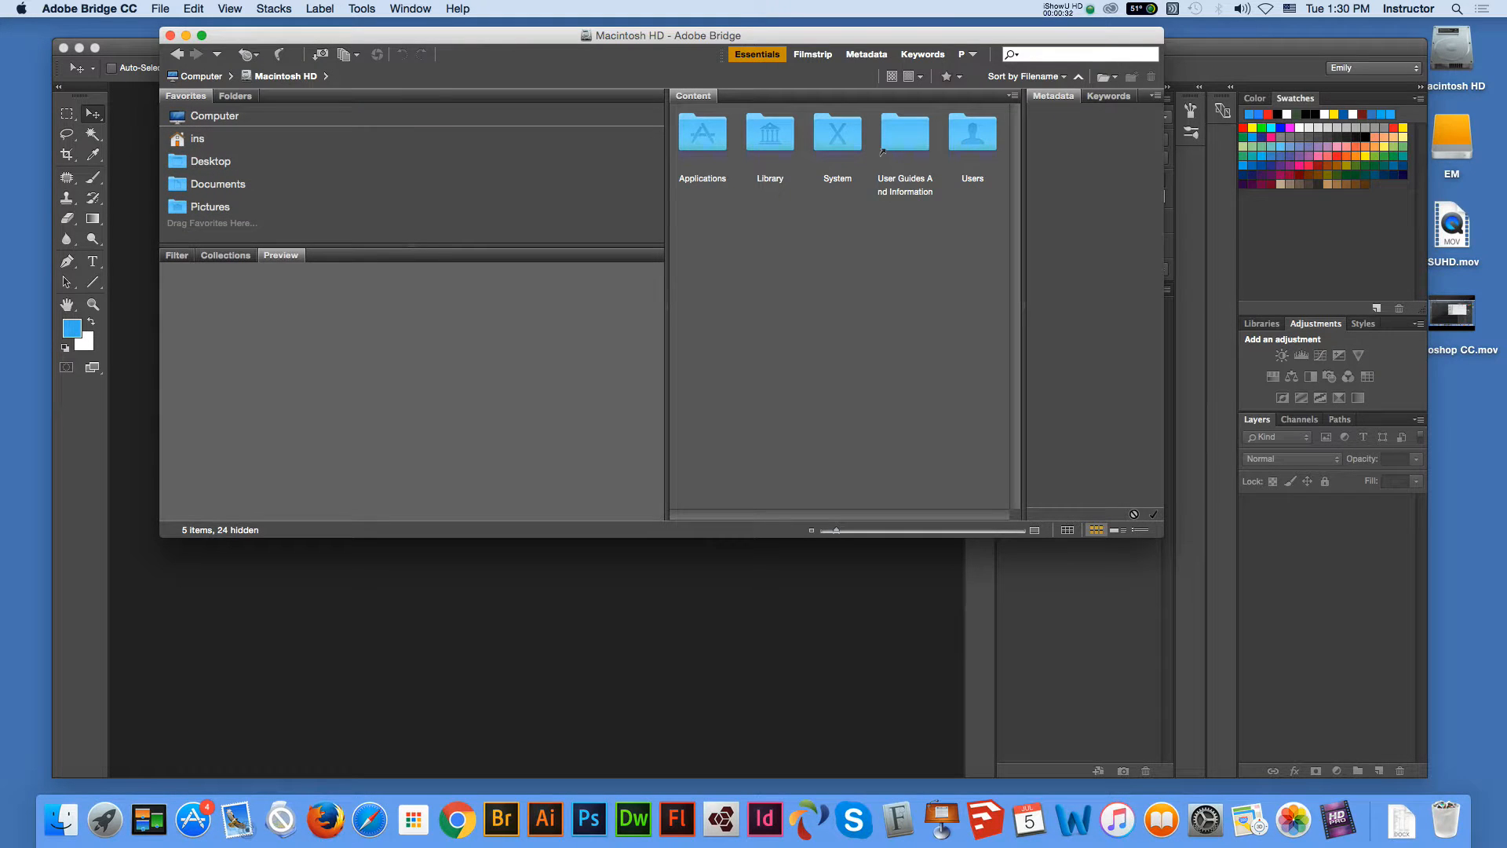
pyautogui.click(210, 161)
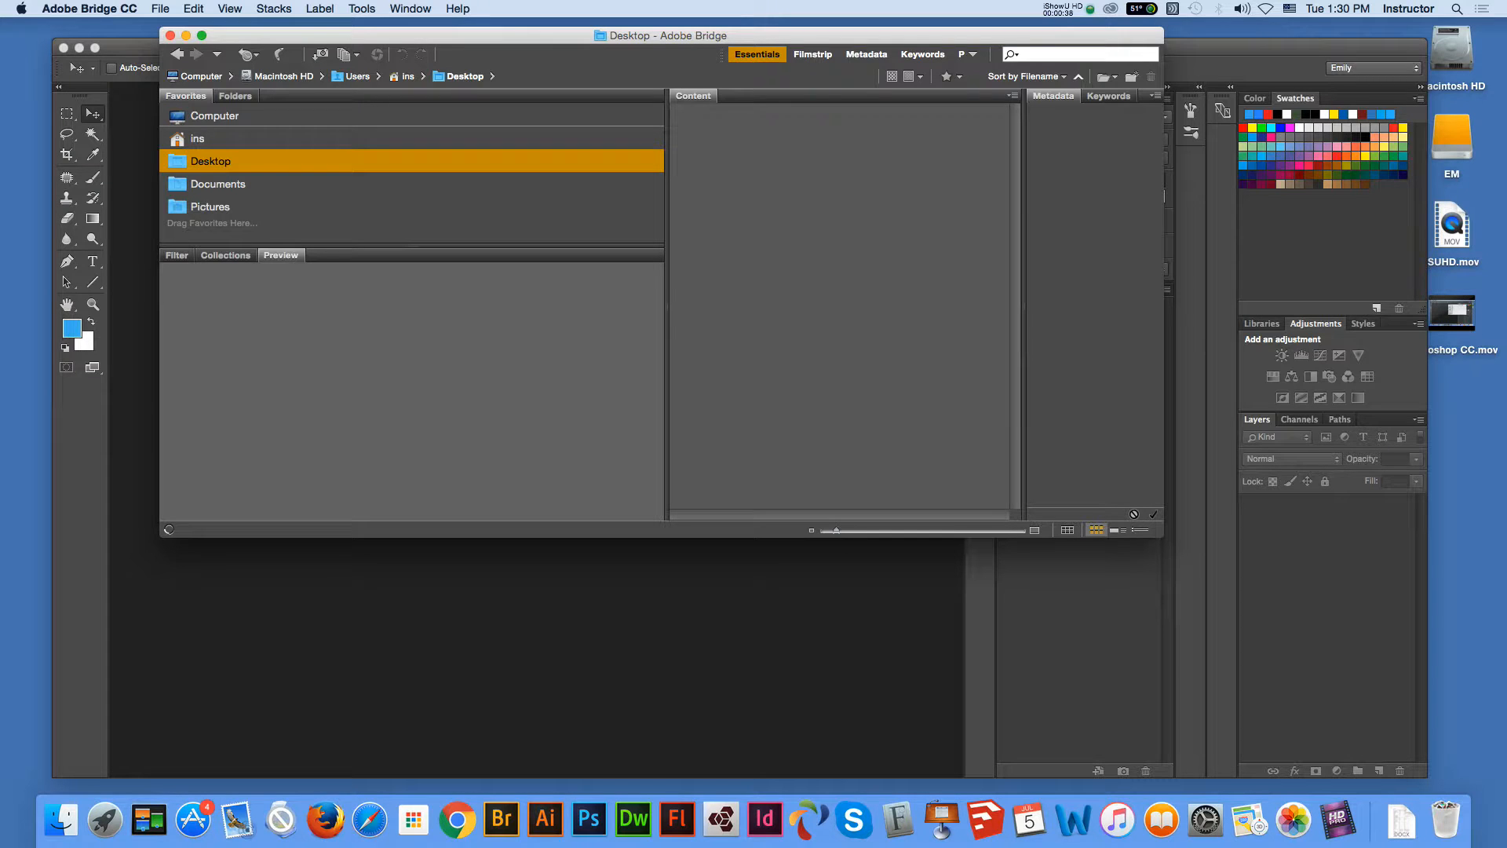
pyautogui.click(283, 77)
pyautogui.click(201, 76)
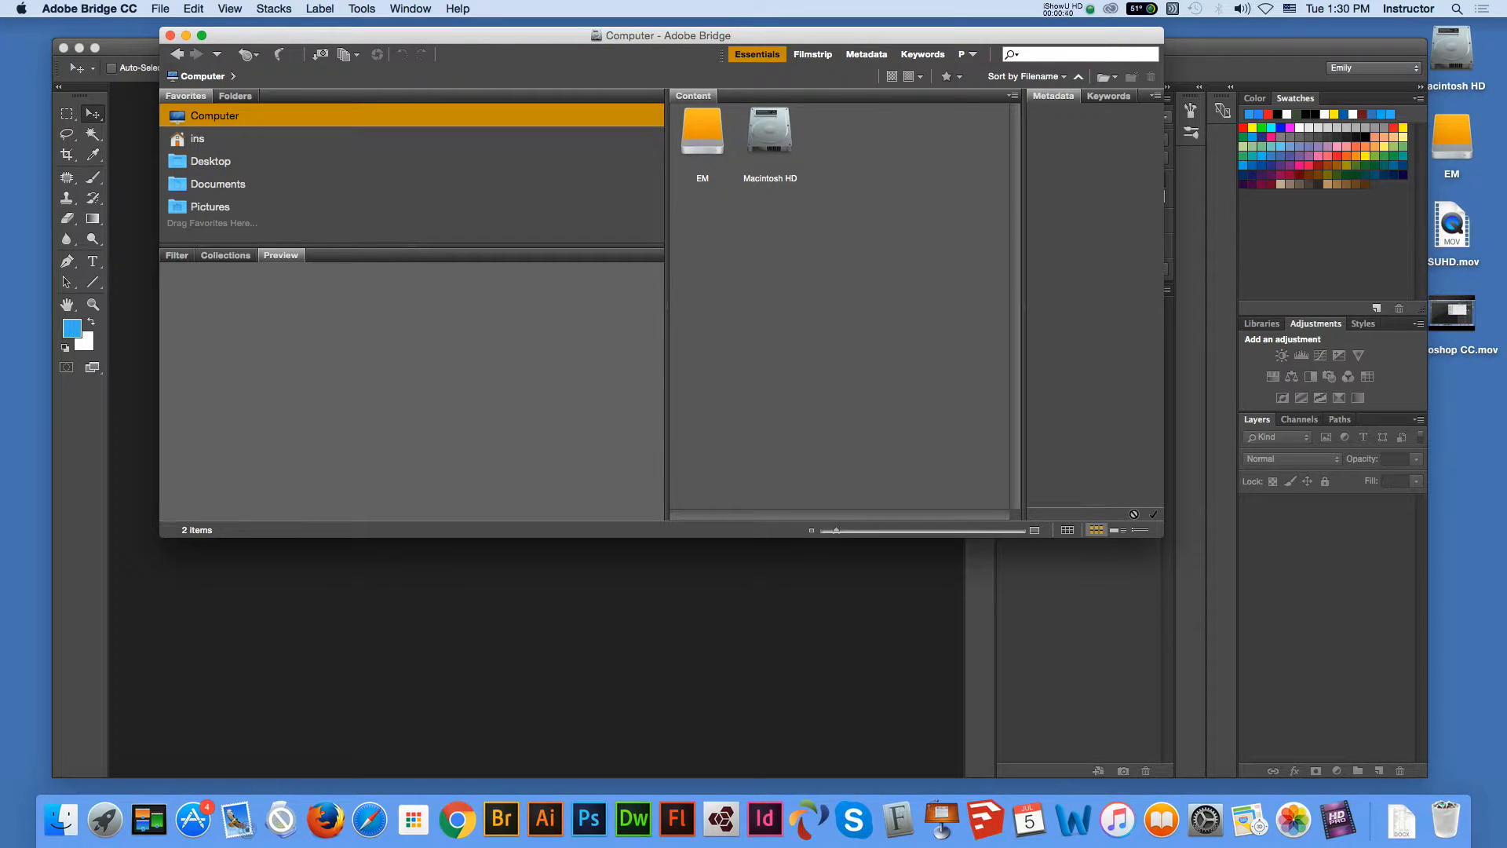
pyautogui.doubleClick(702, 133)
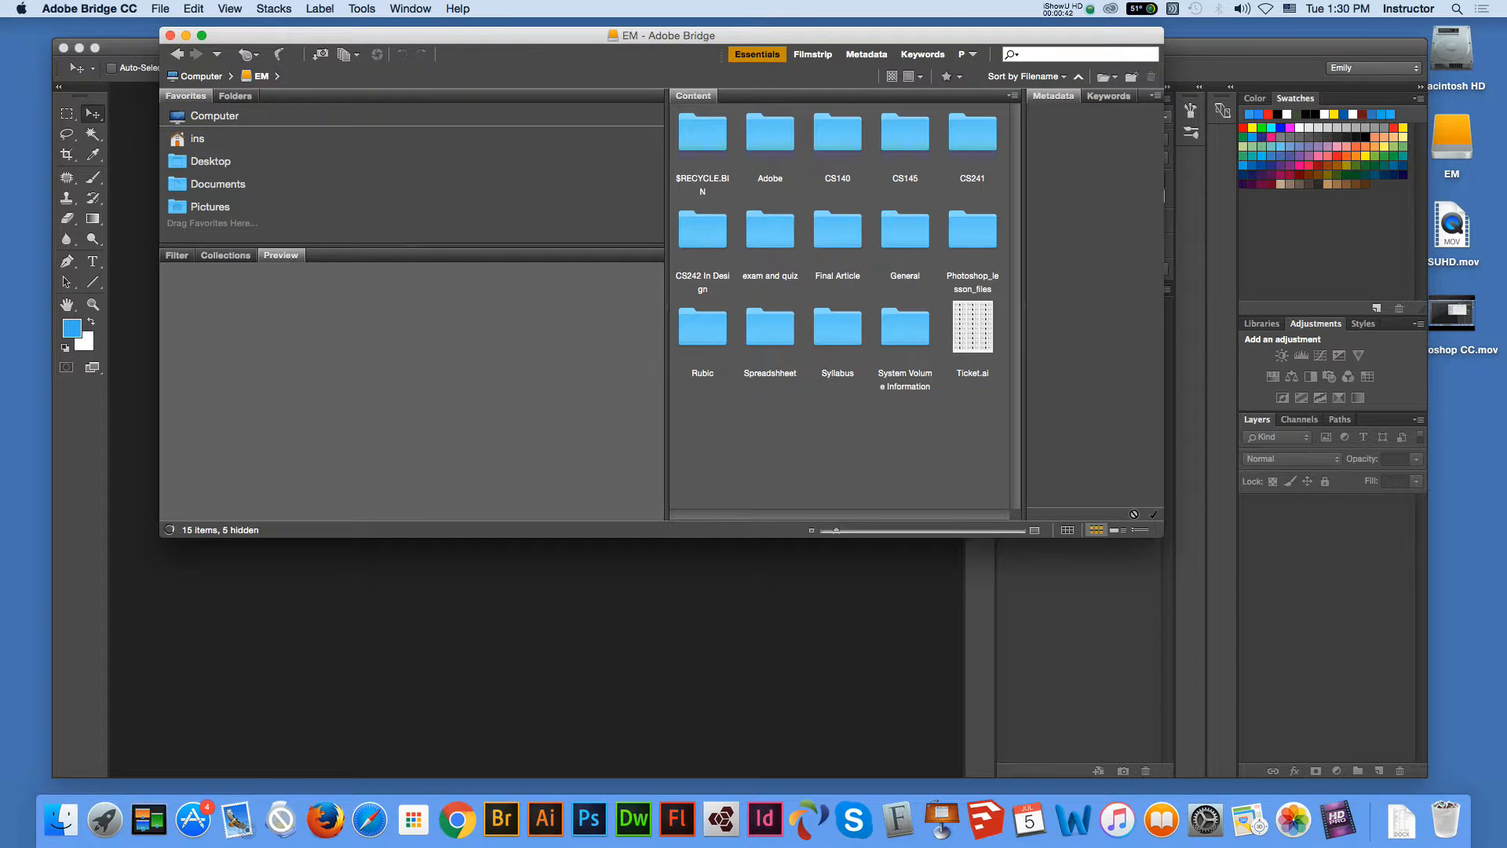
pyautogui.doubleClick(905, 134)
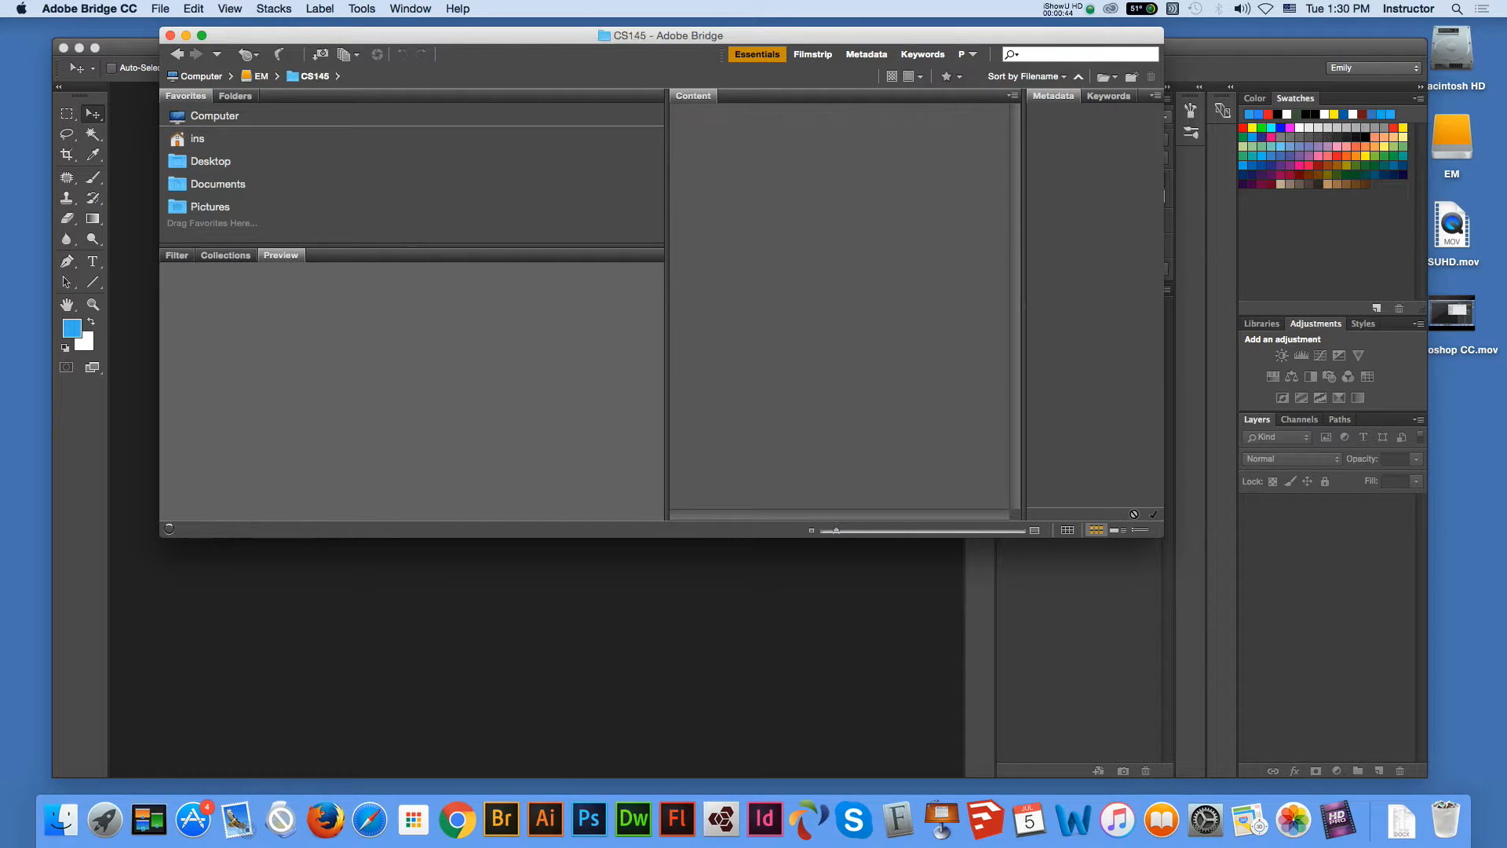
pyautogui.doubleClick(905, 231)
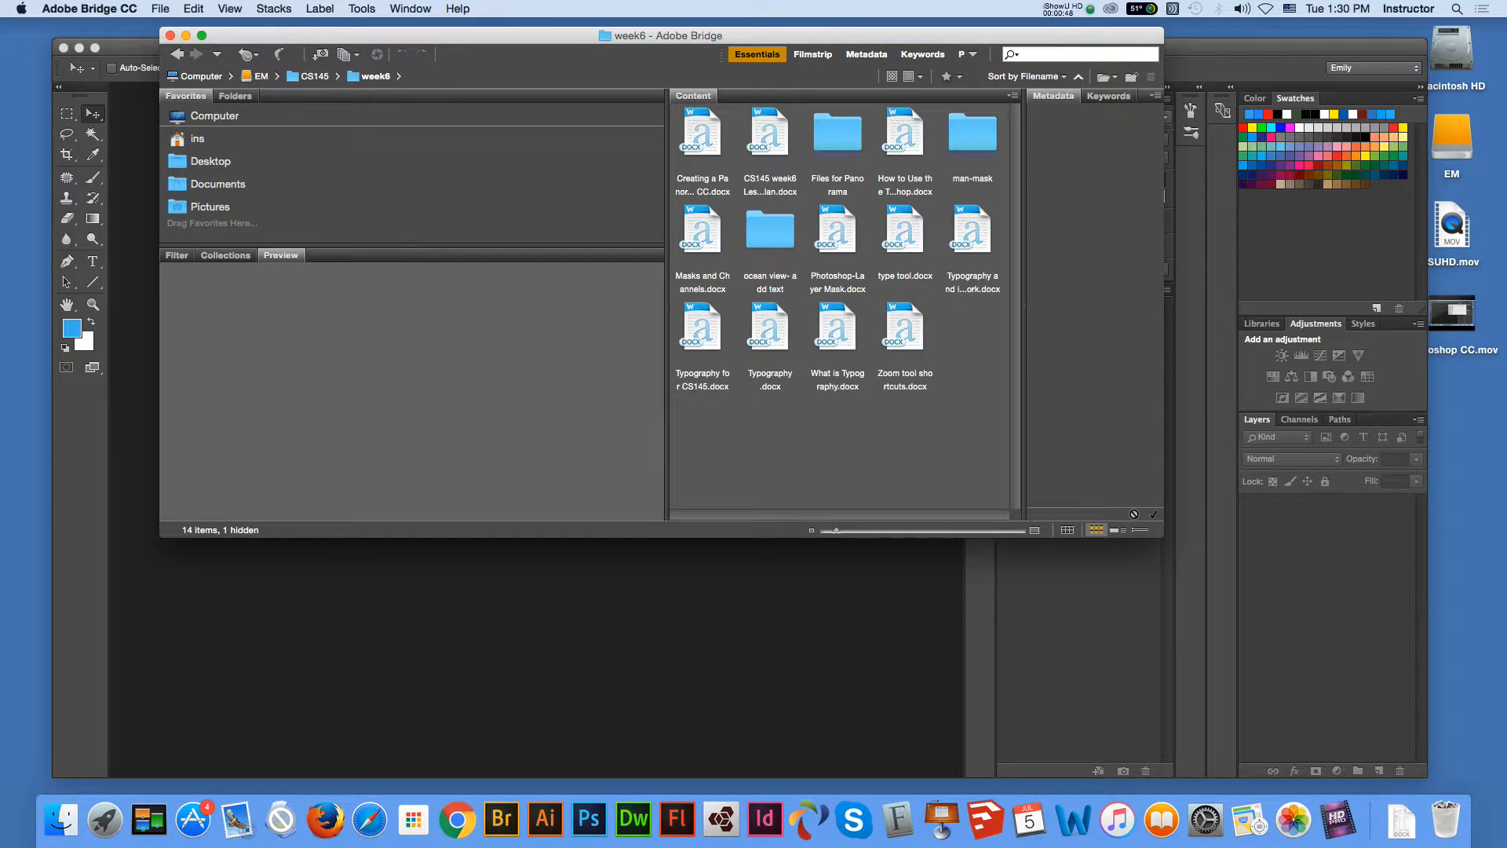
pyautogui.click(838, 134)
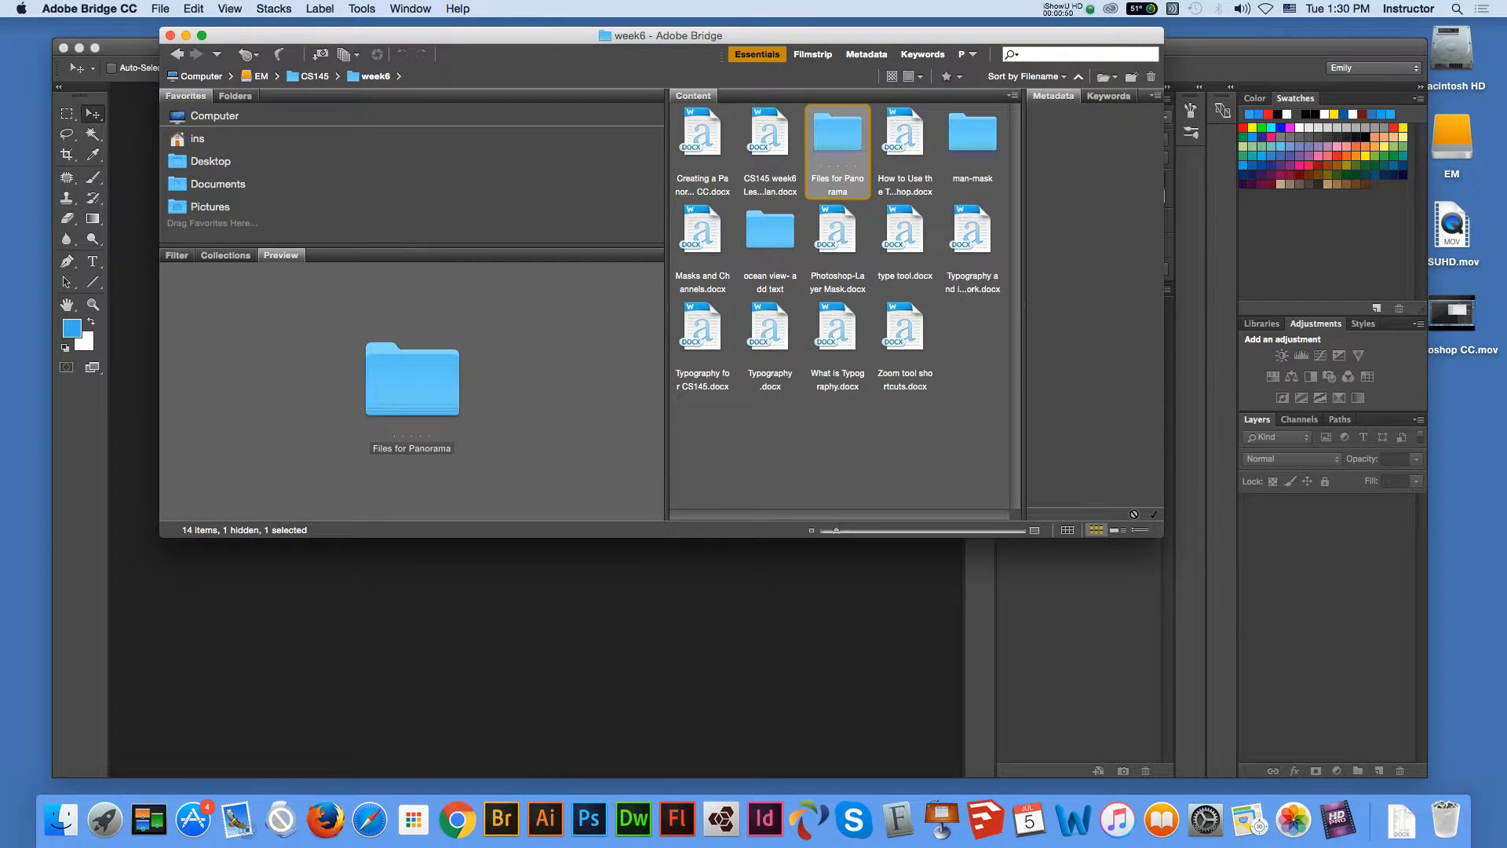
pyautogui.doubleClick(838, 133)
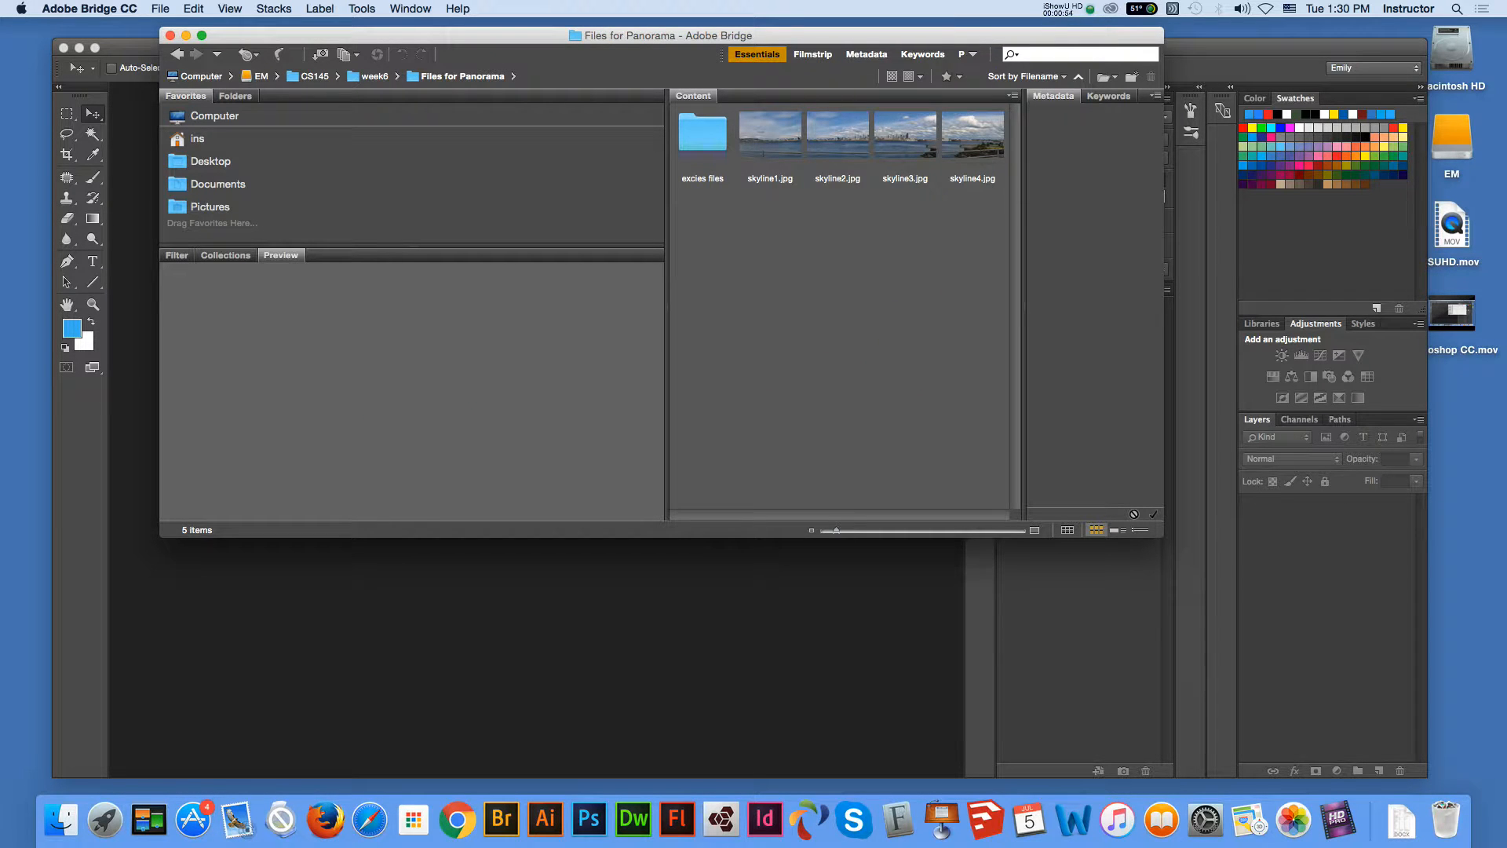
# - Switch to Photoshop and run Photomerge on skyline1.jpg to skyline4.jpg from EM > CS145 > week6 > Files for Panorama, with Auto layout and image blending
pyautogui.press('super+Tab')
pyautogui.click(144, 8)
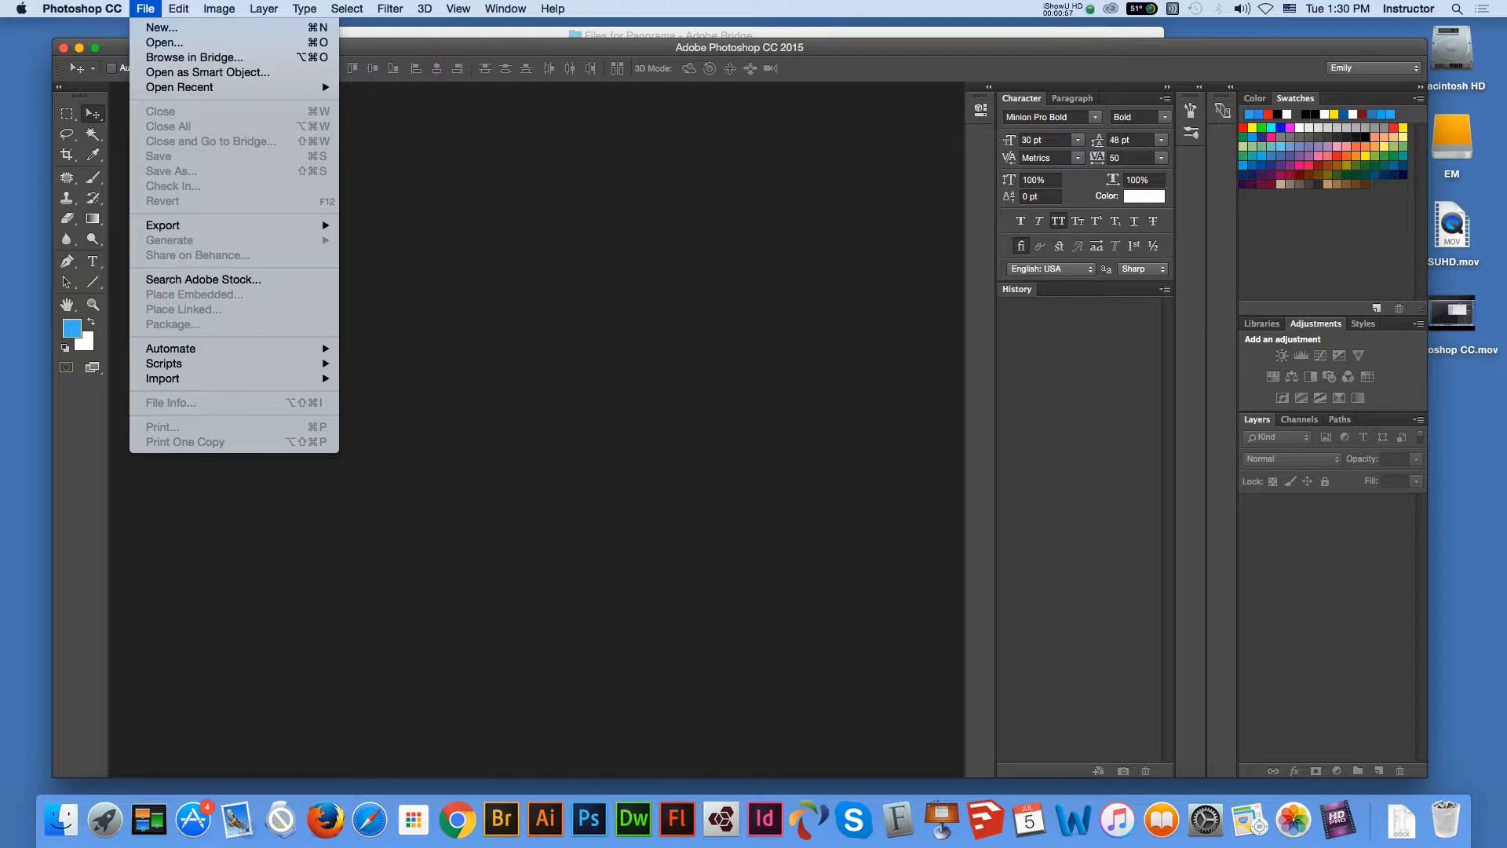
pyautogui.moveTo(234, 348)
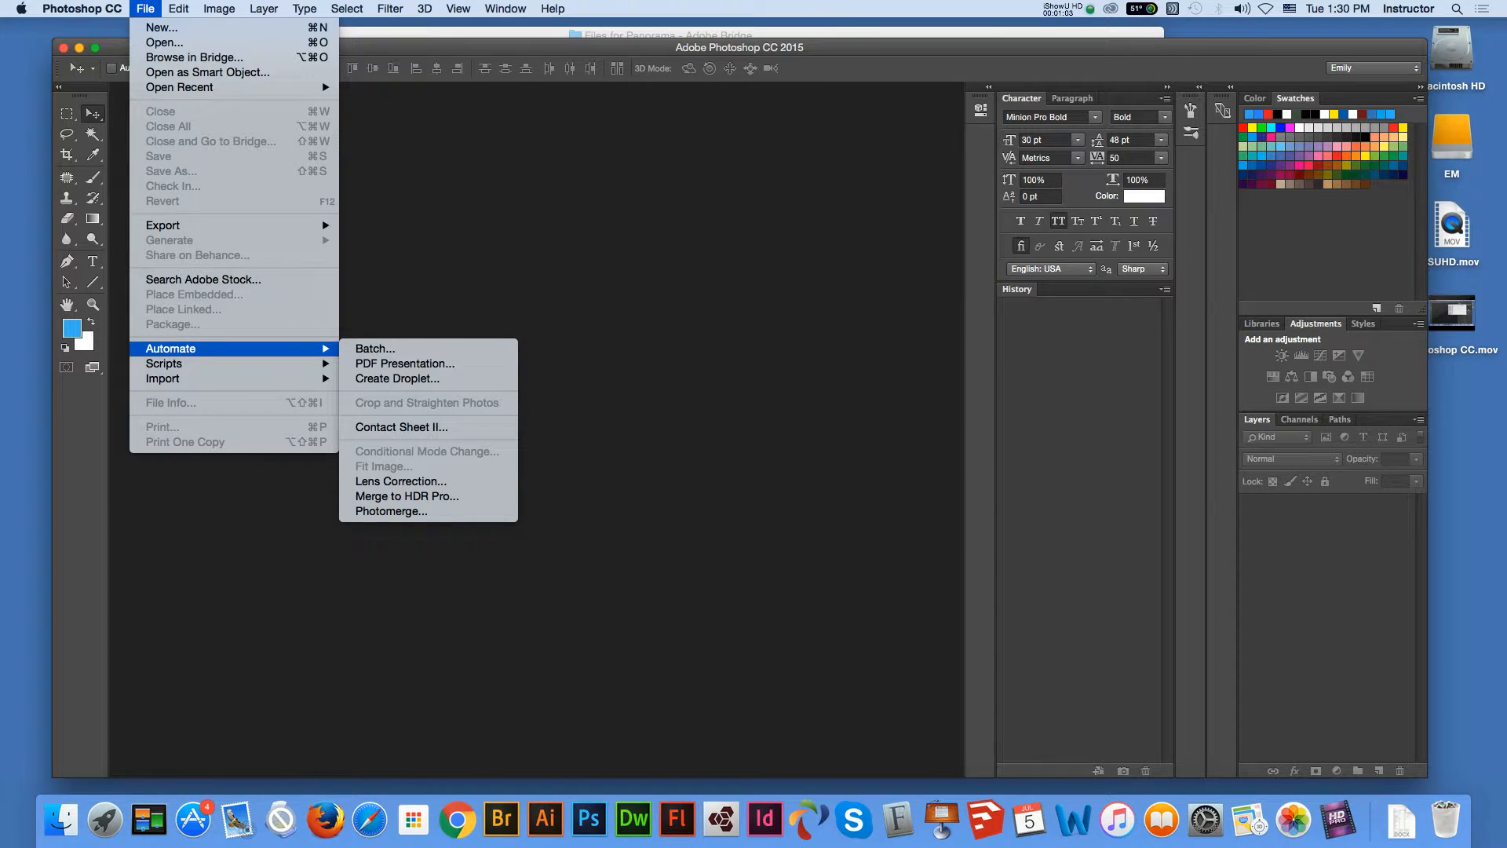
pyautogui.click(391, 511)
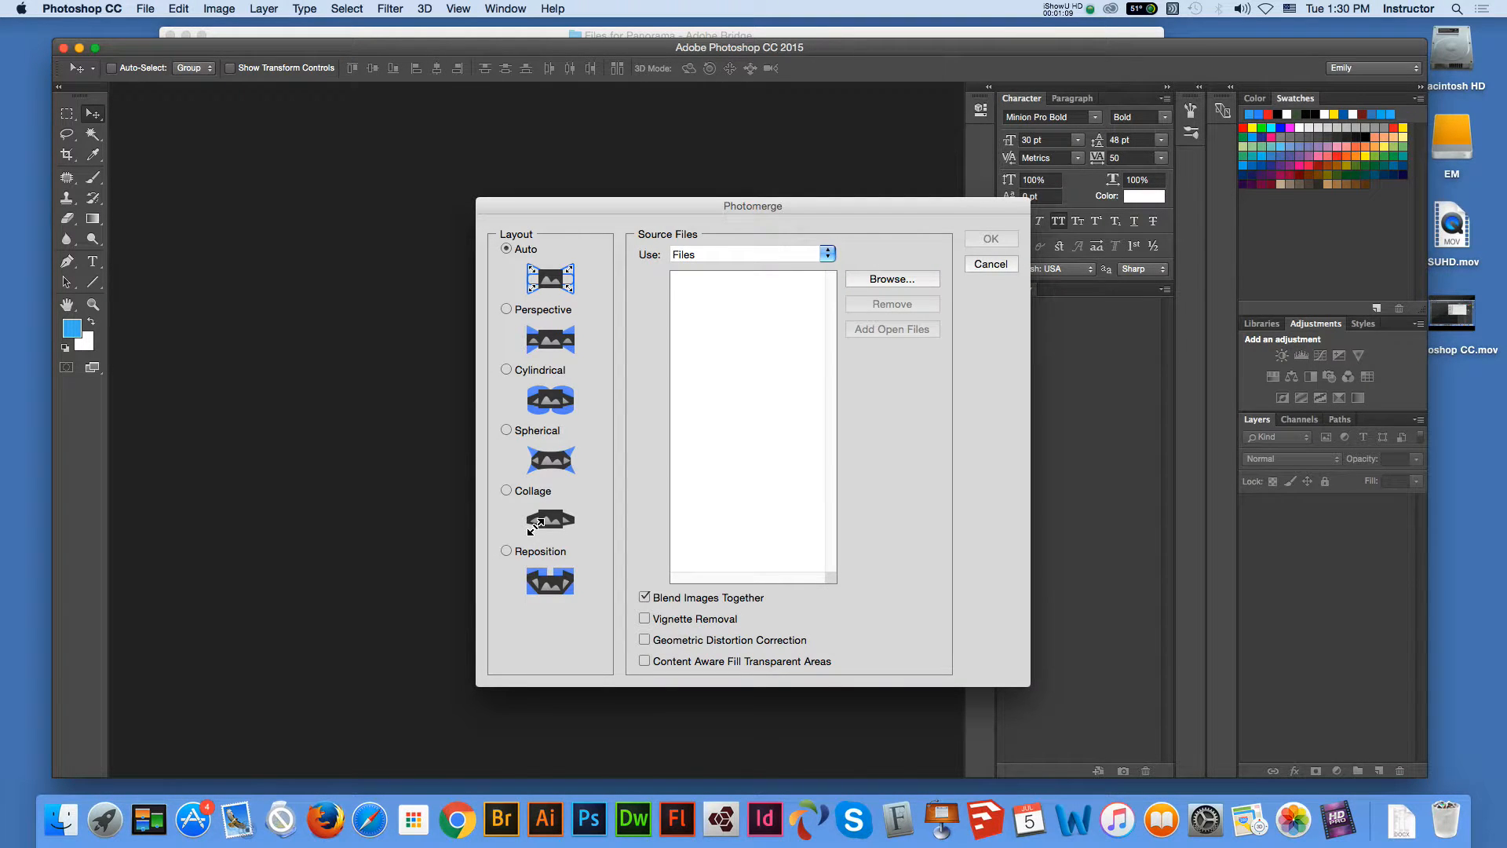
pyautogui.click(892, 278)
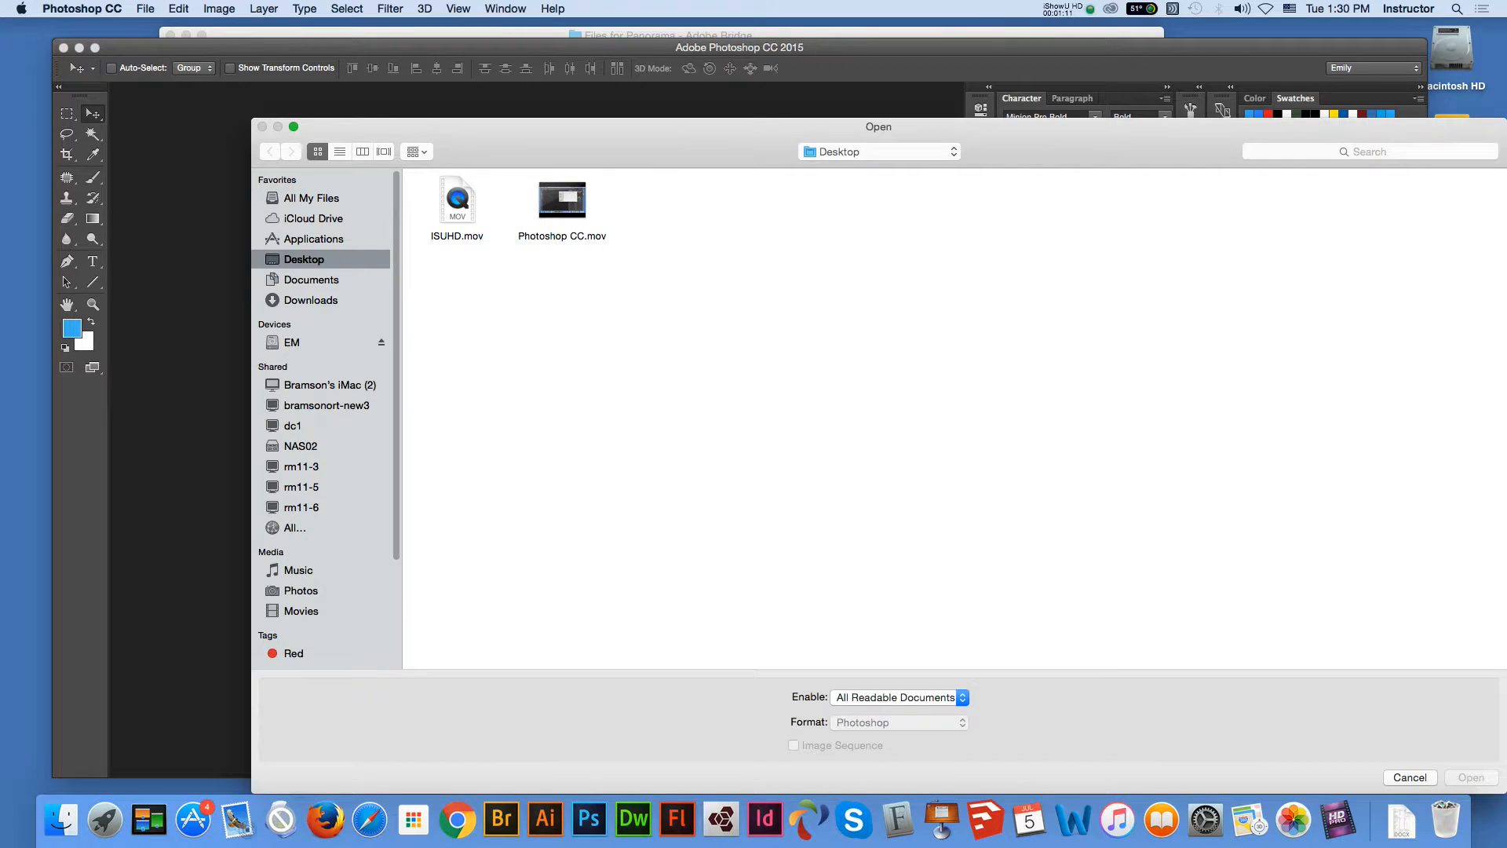
pyautogui.click(320, 342)
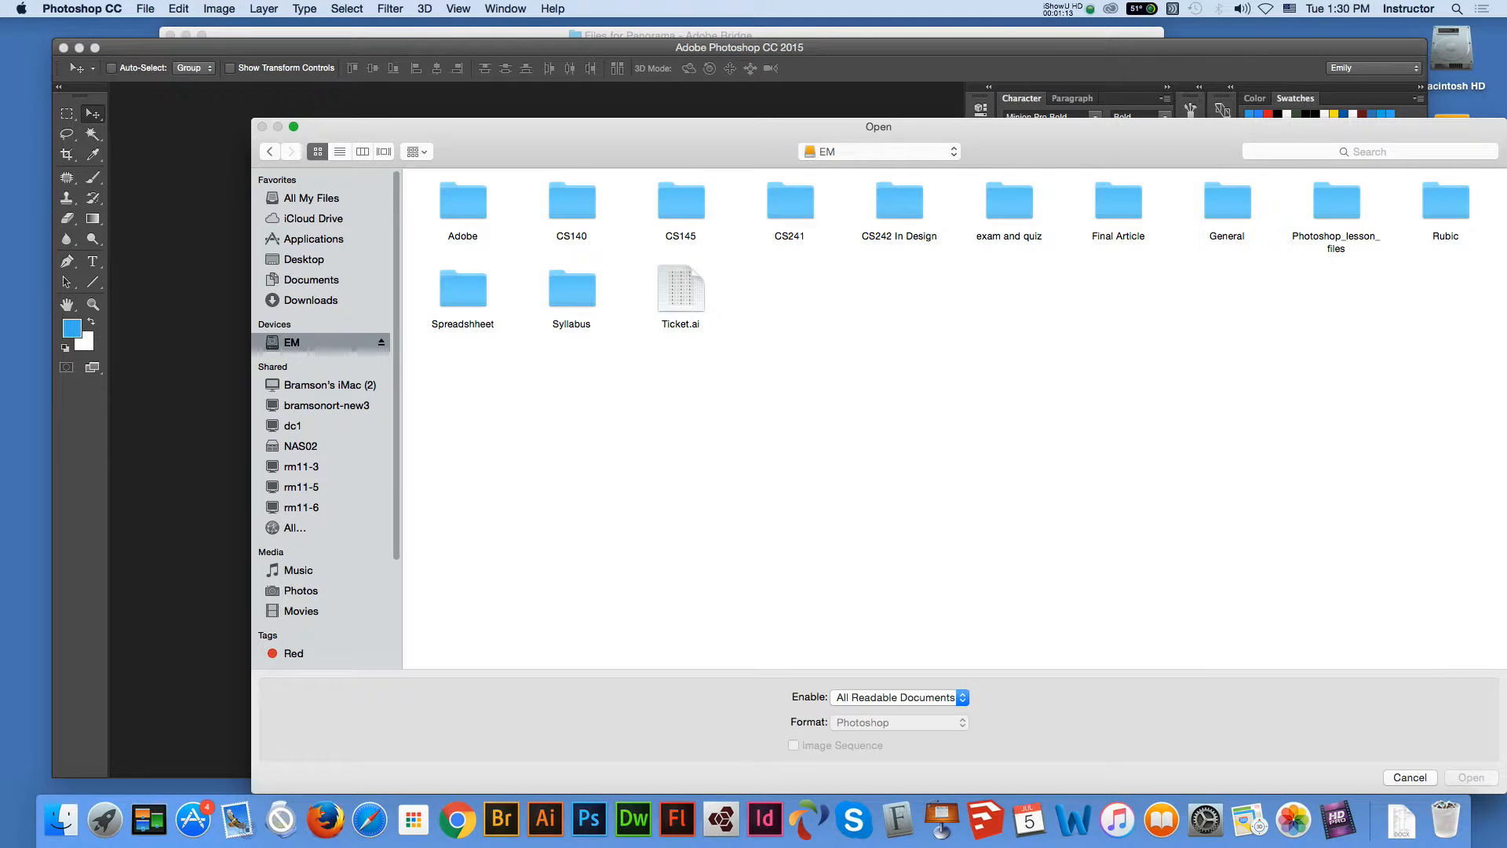
pyautogui.doubleClick(681, 202)
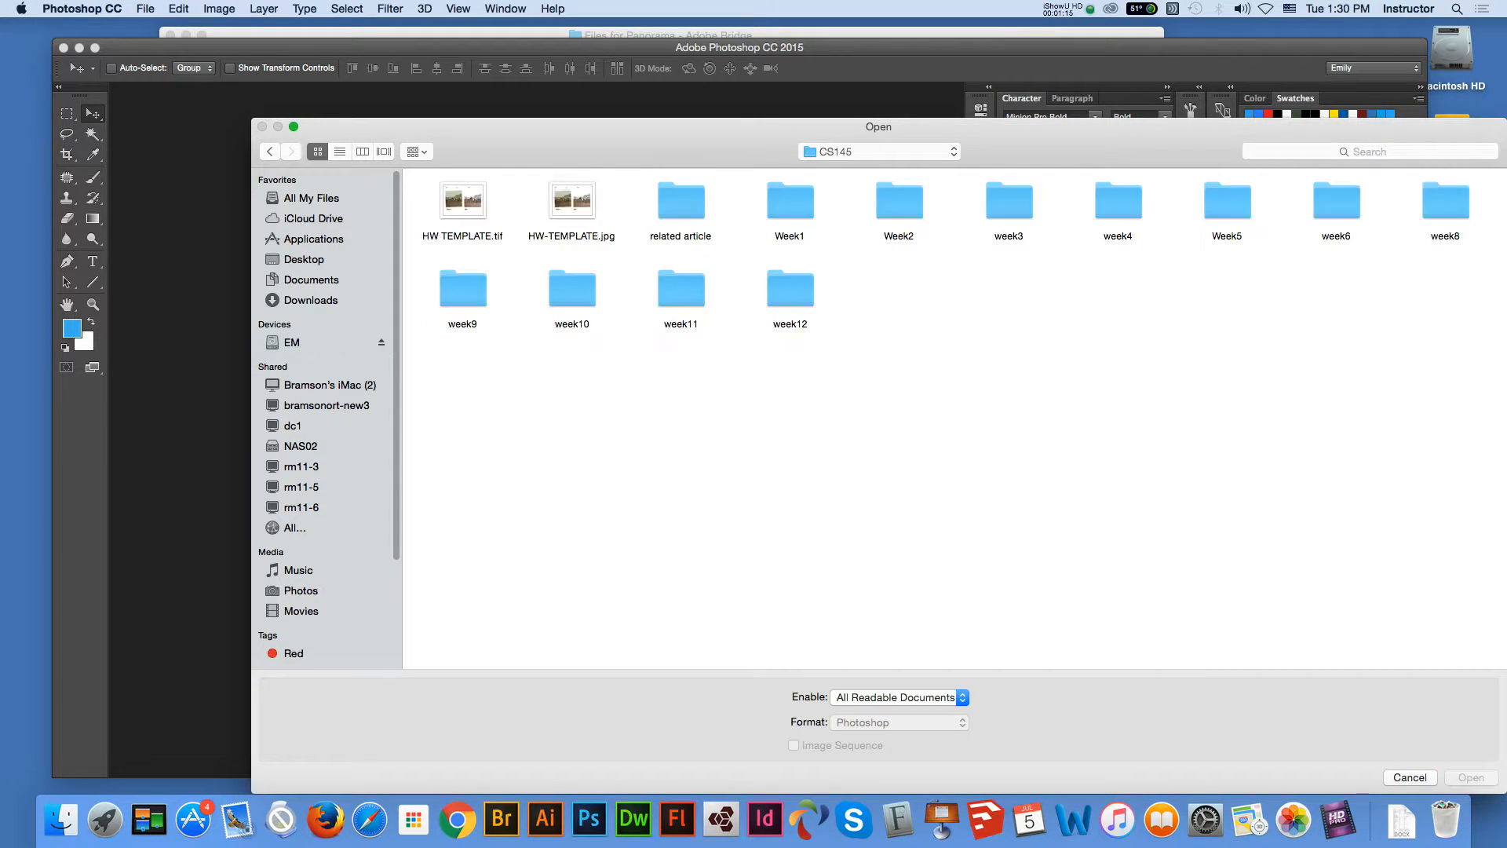
pyautogui.doubleClick(1337, 202)
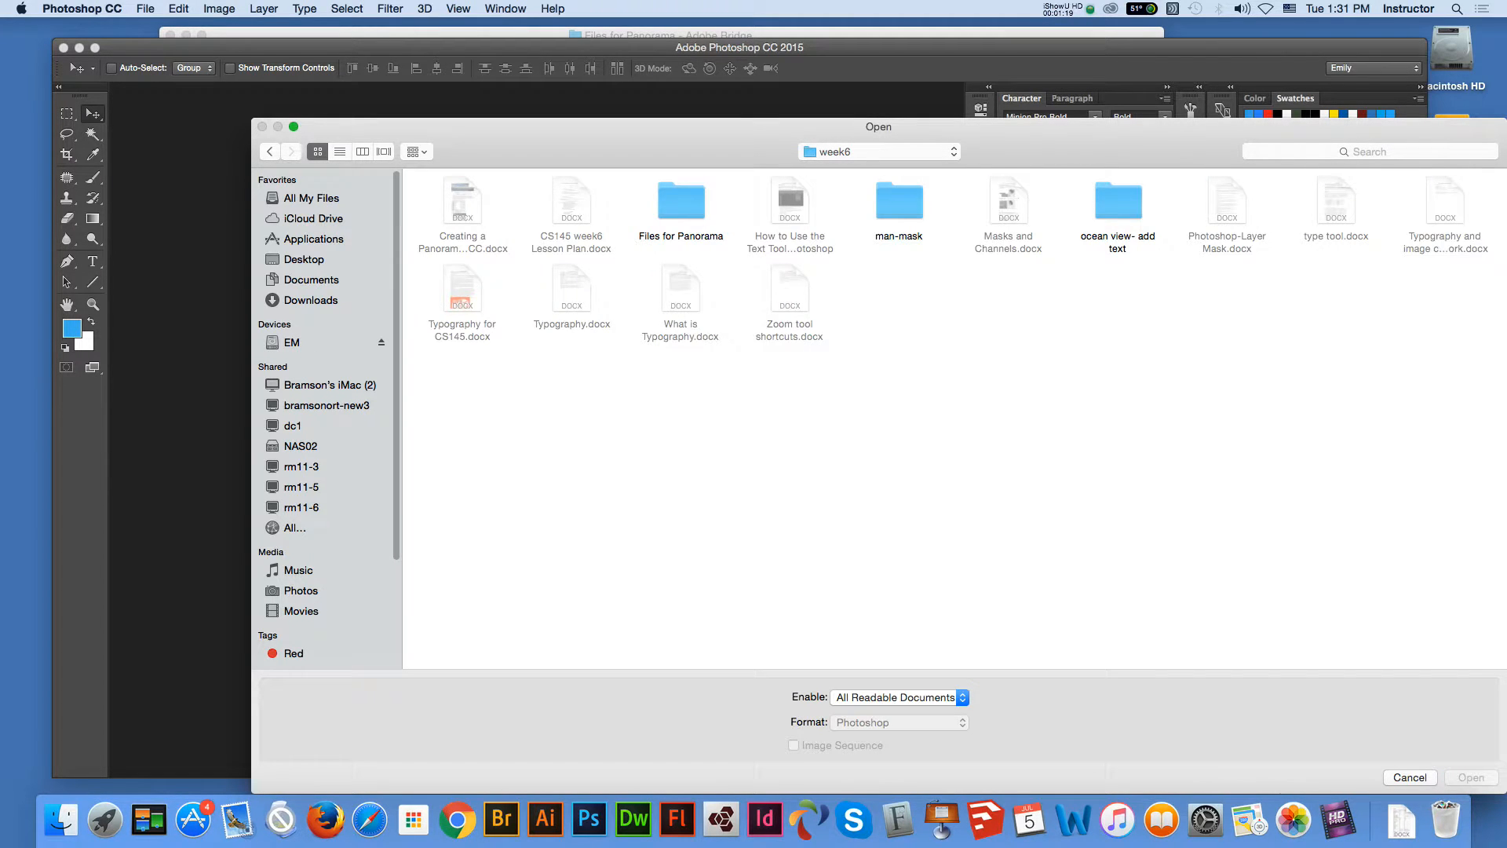
pyautogui.doubleClick(680, 202)
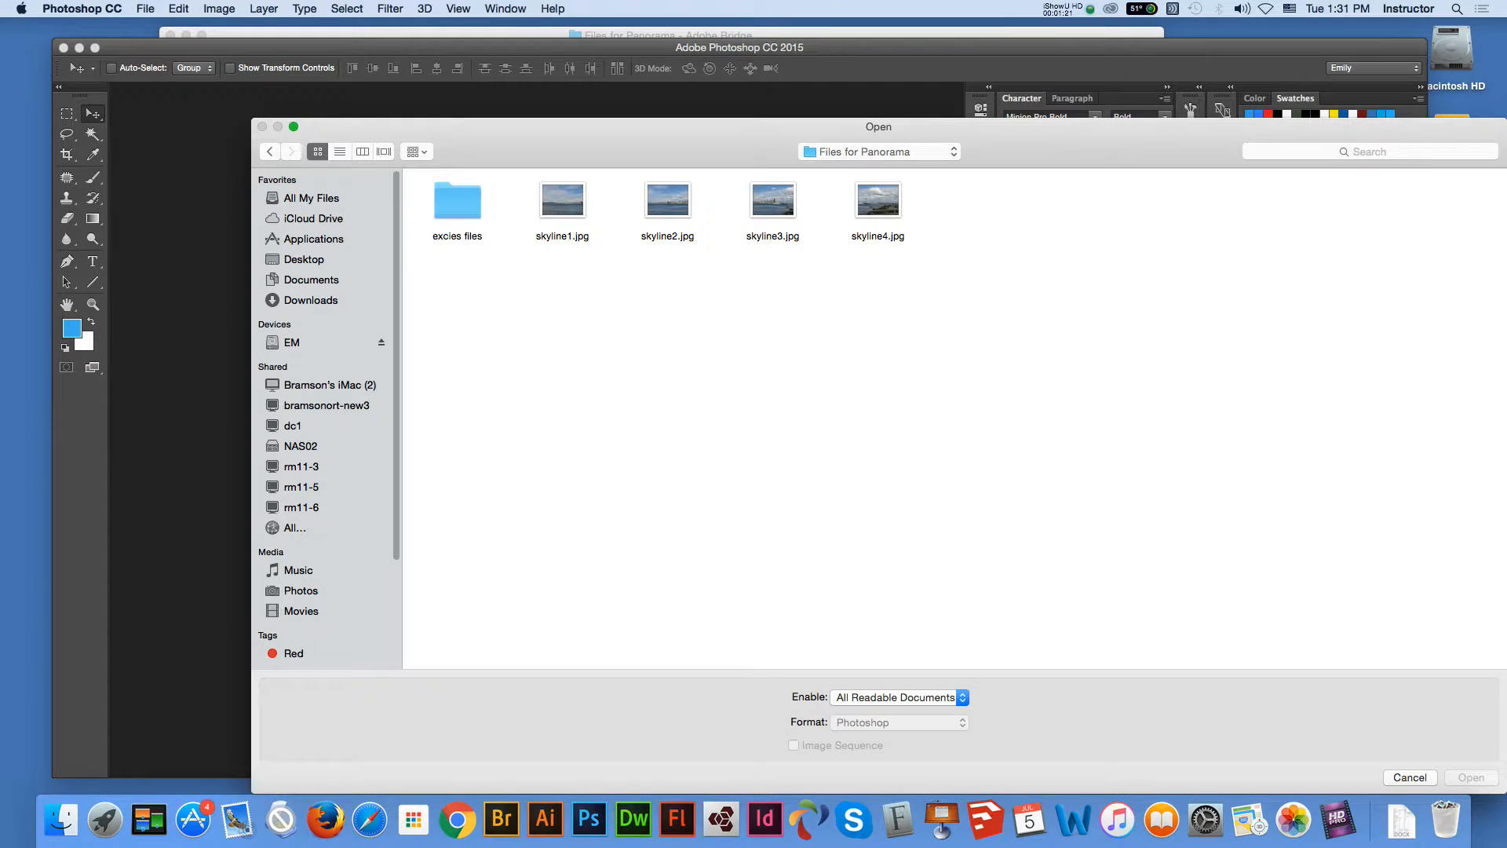
pyautogui.moveTo(1076, 306); pyautogui.dragTo(568, 174)
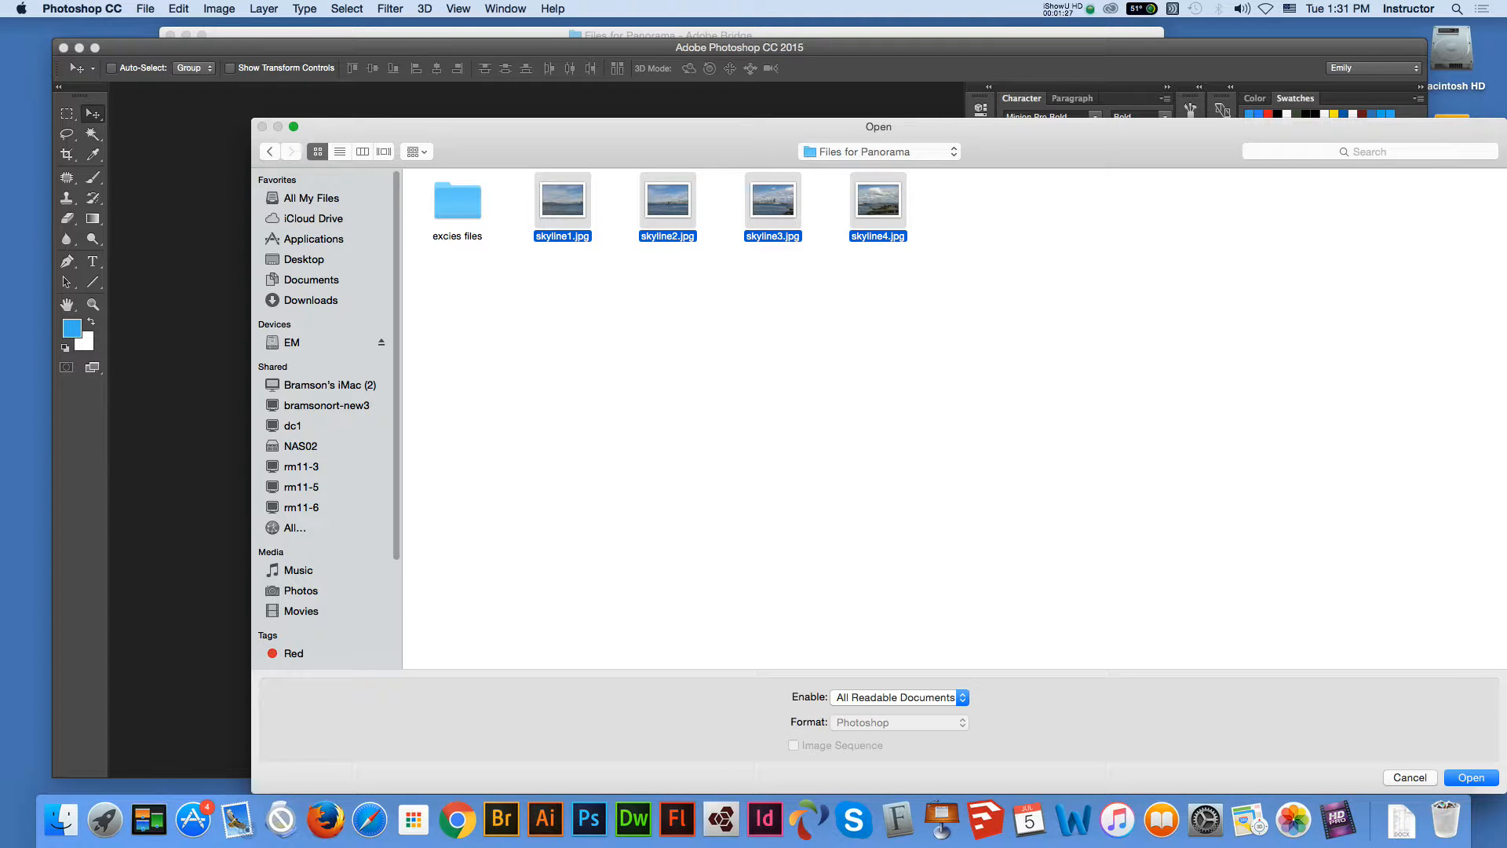
pyautogui.press('Return')
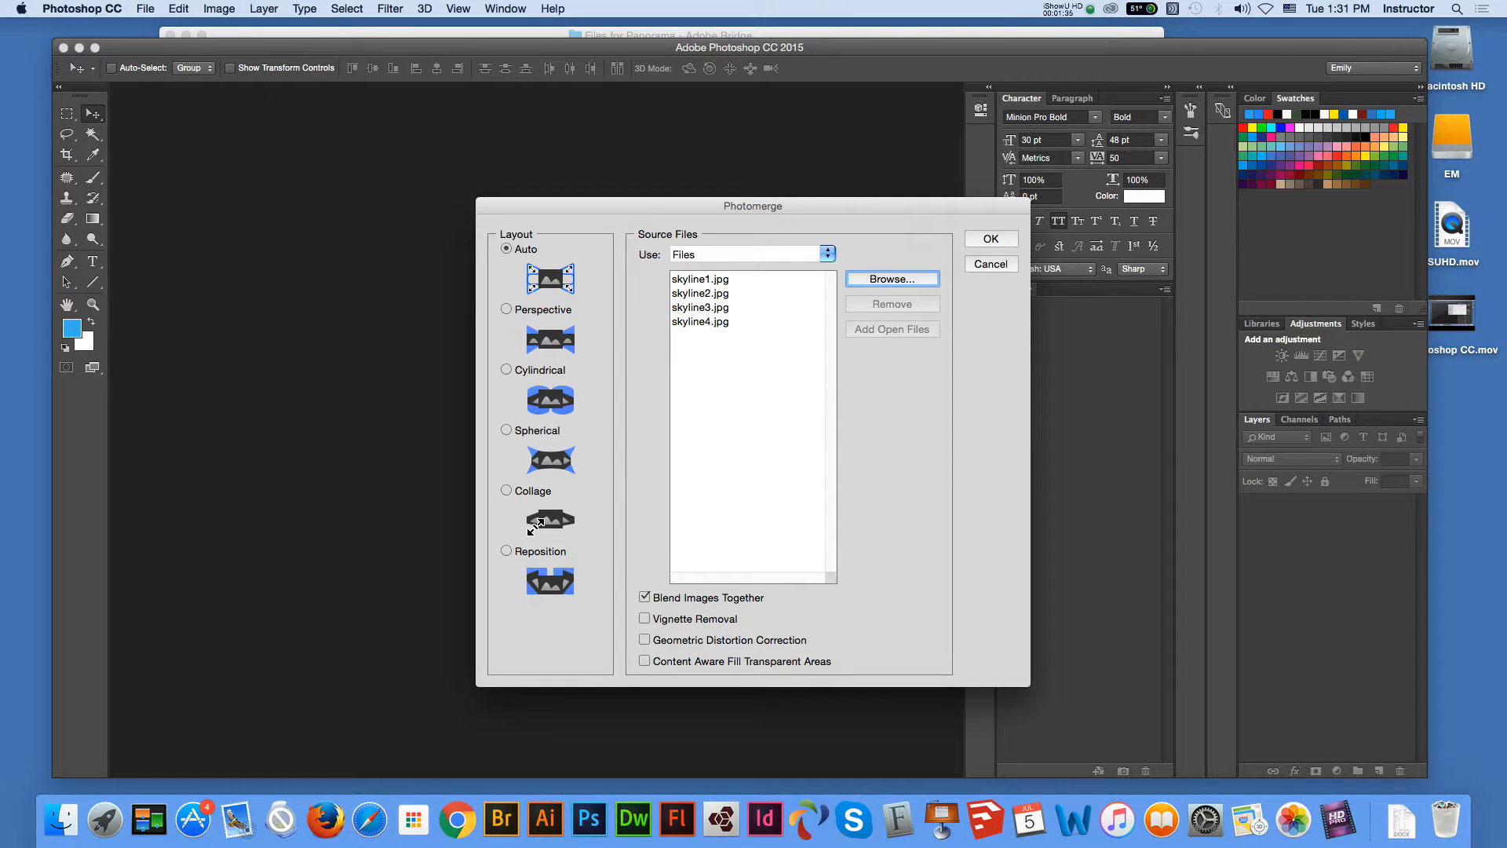
pyautogui.press('Return')
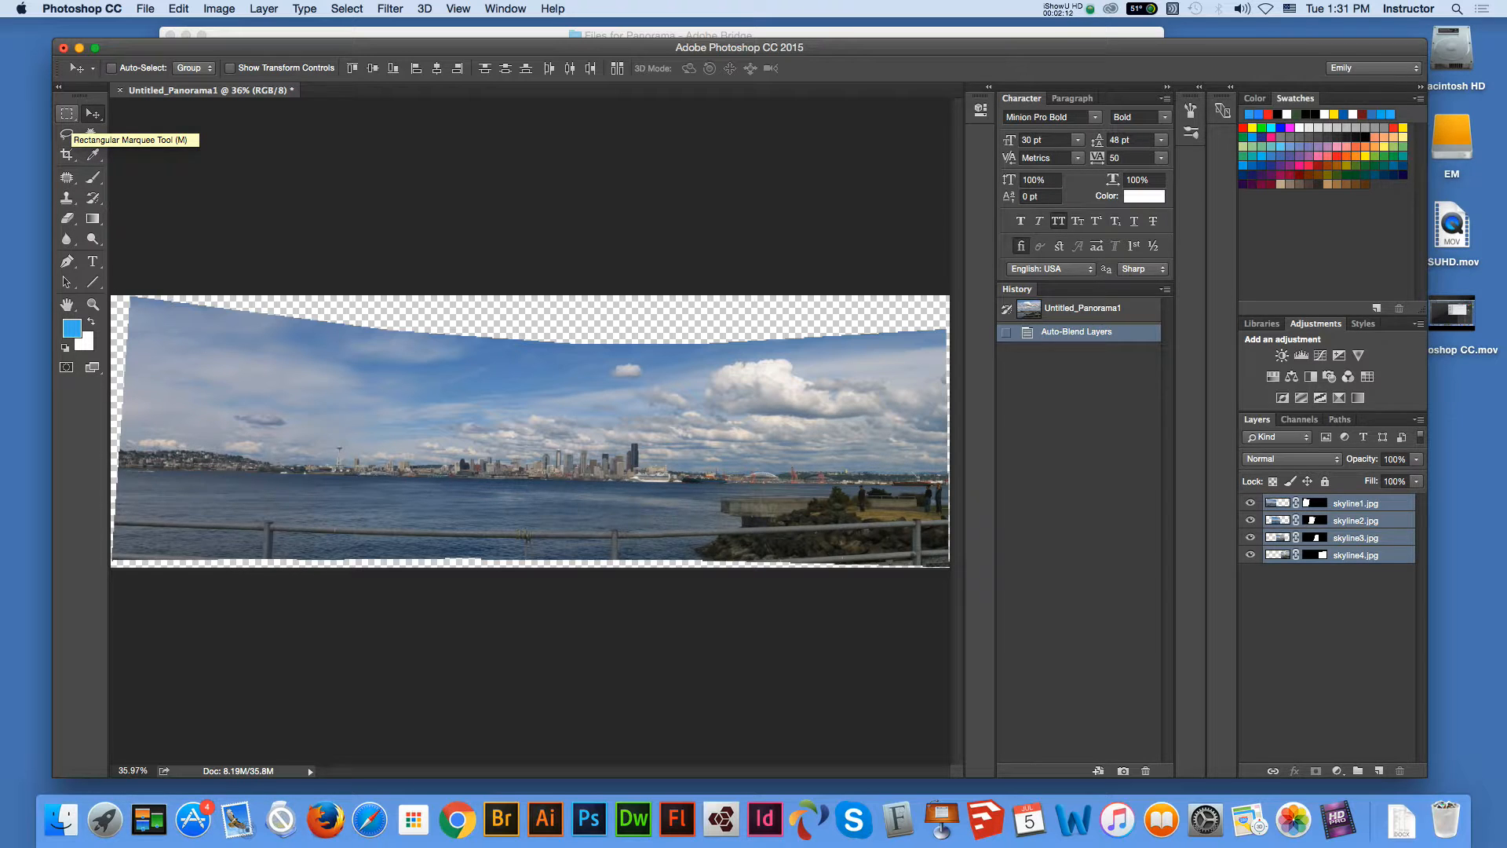
# - Look through the selection tools available in the marquee, lasso and Magic Wand groups
pyautogui.click(67, 114)
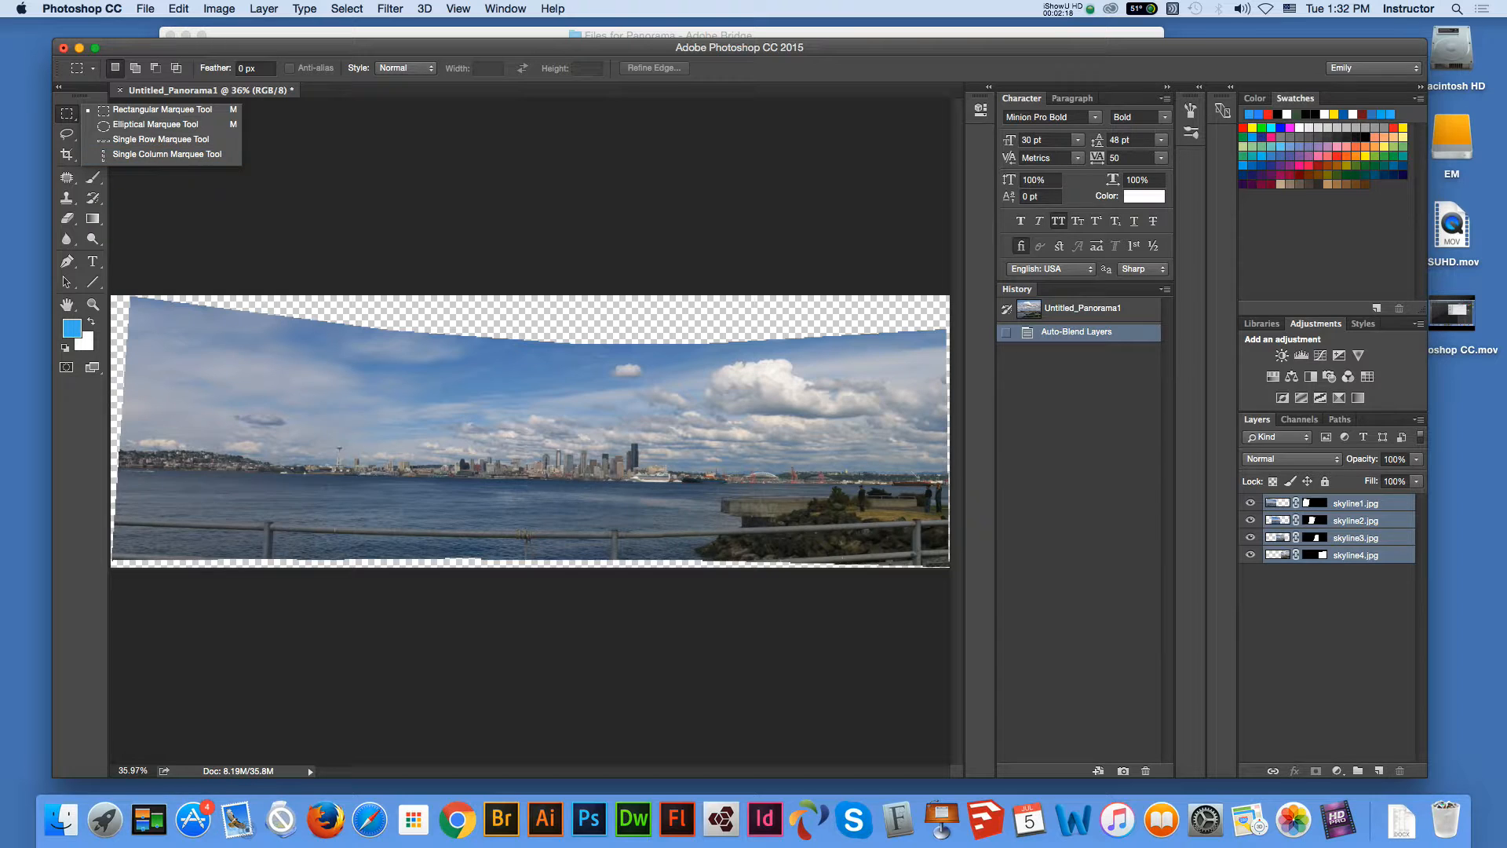
pyautogui.click(66, 134)
pyautogui.click(67, 133)
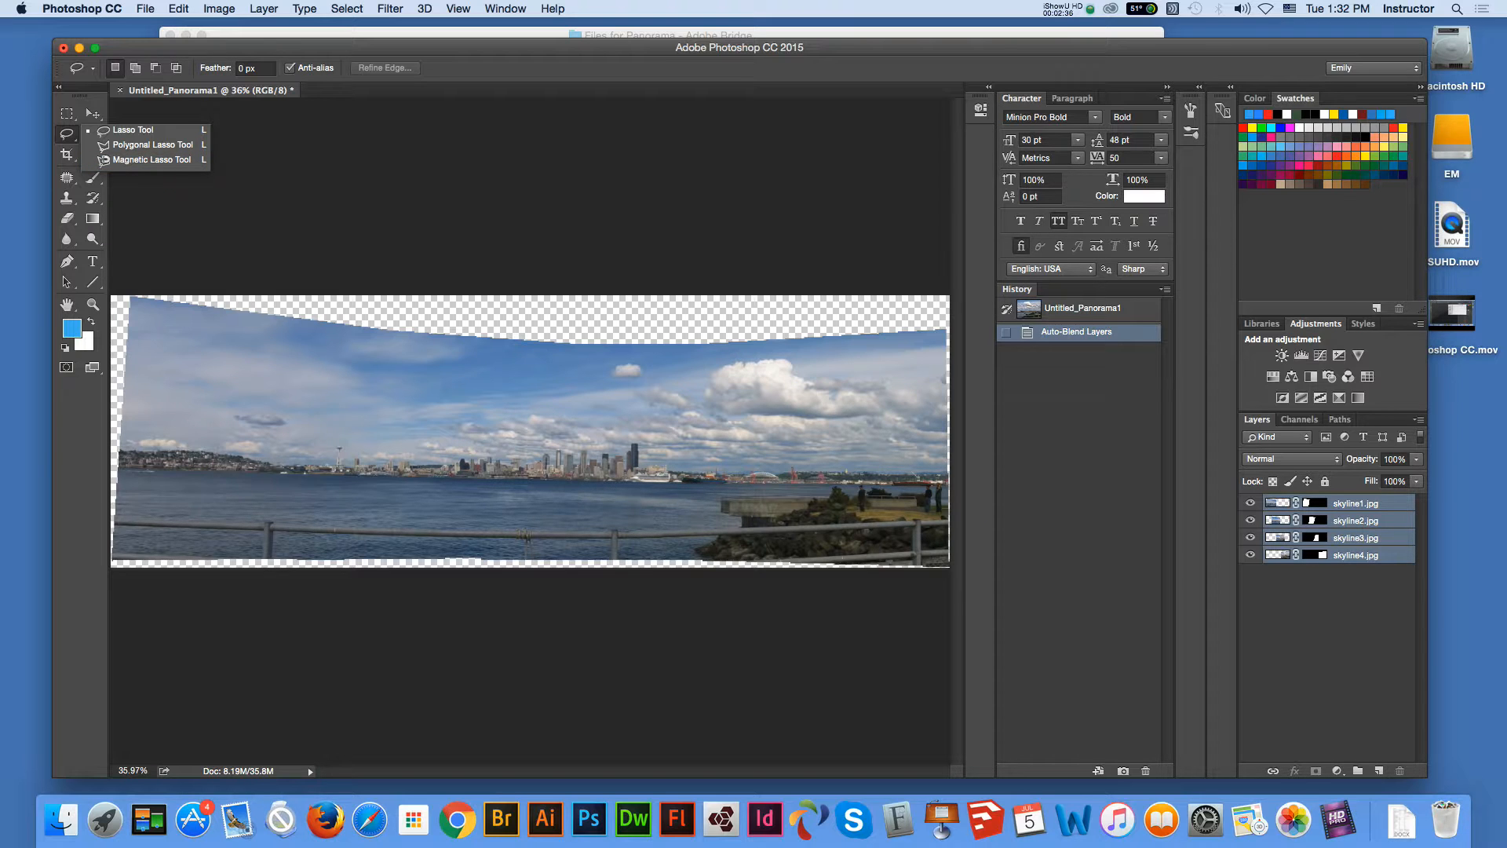
pyautogui.click(66, 133)
pyautogui.click(92, 133)
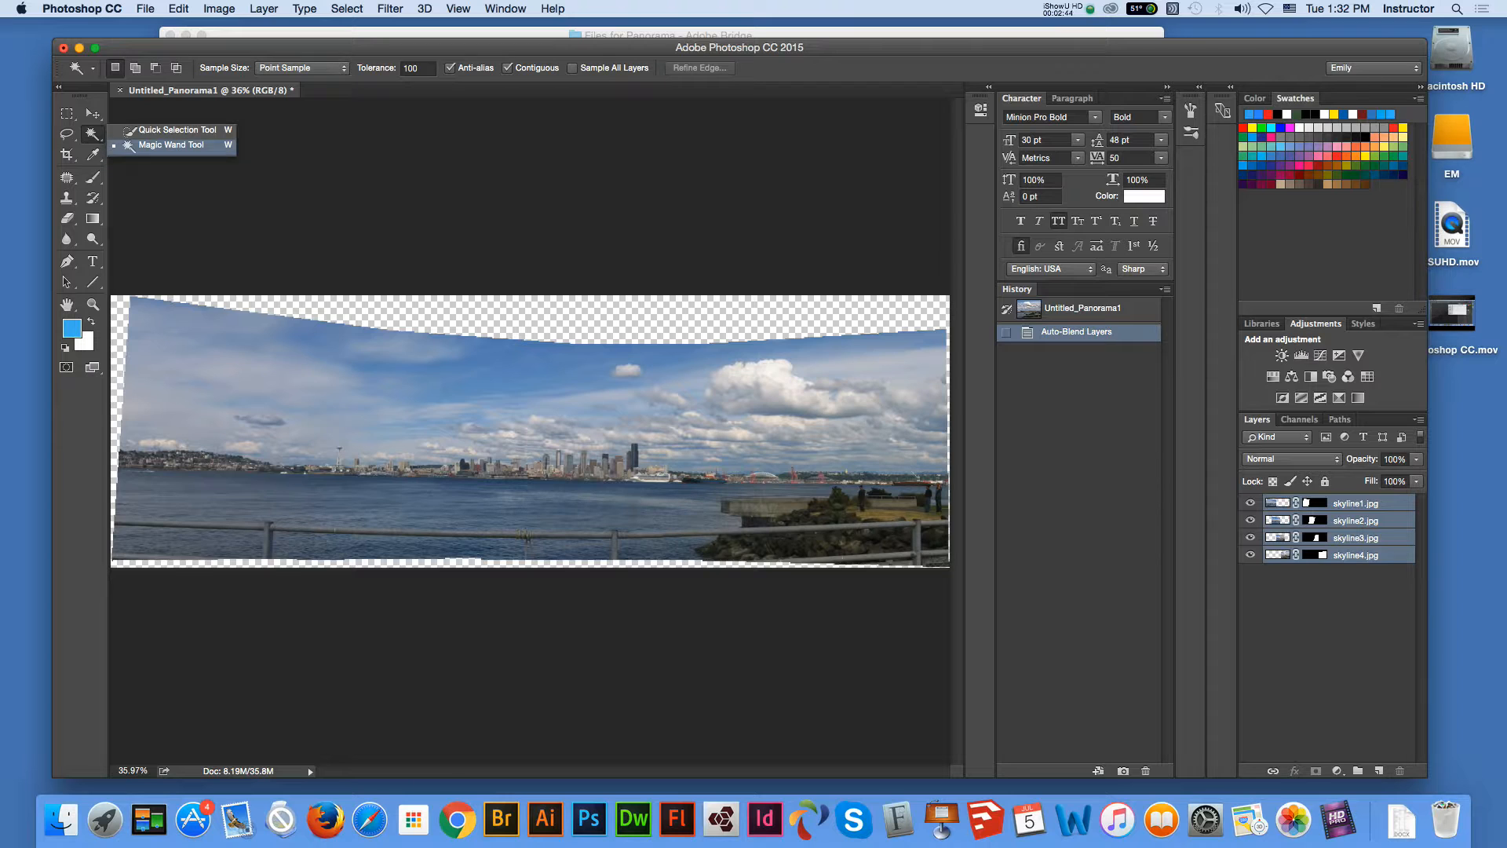
pyautogui.press('Escape')
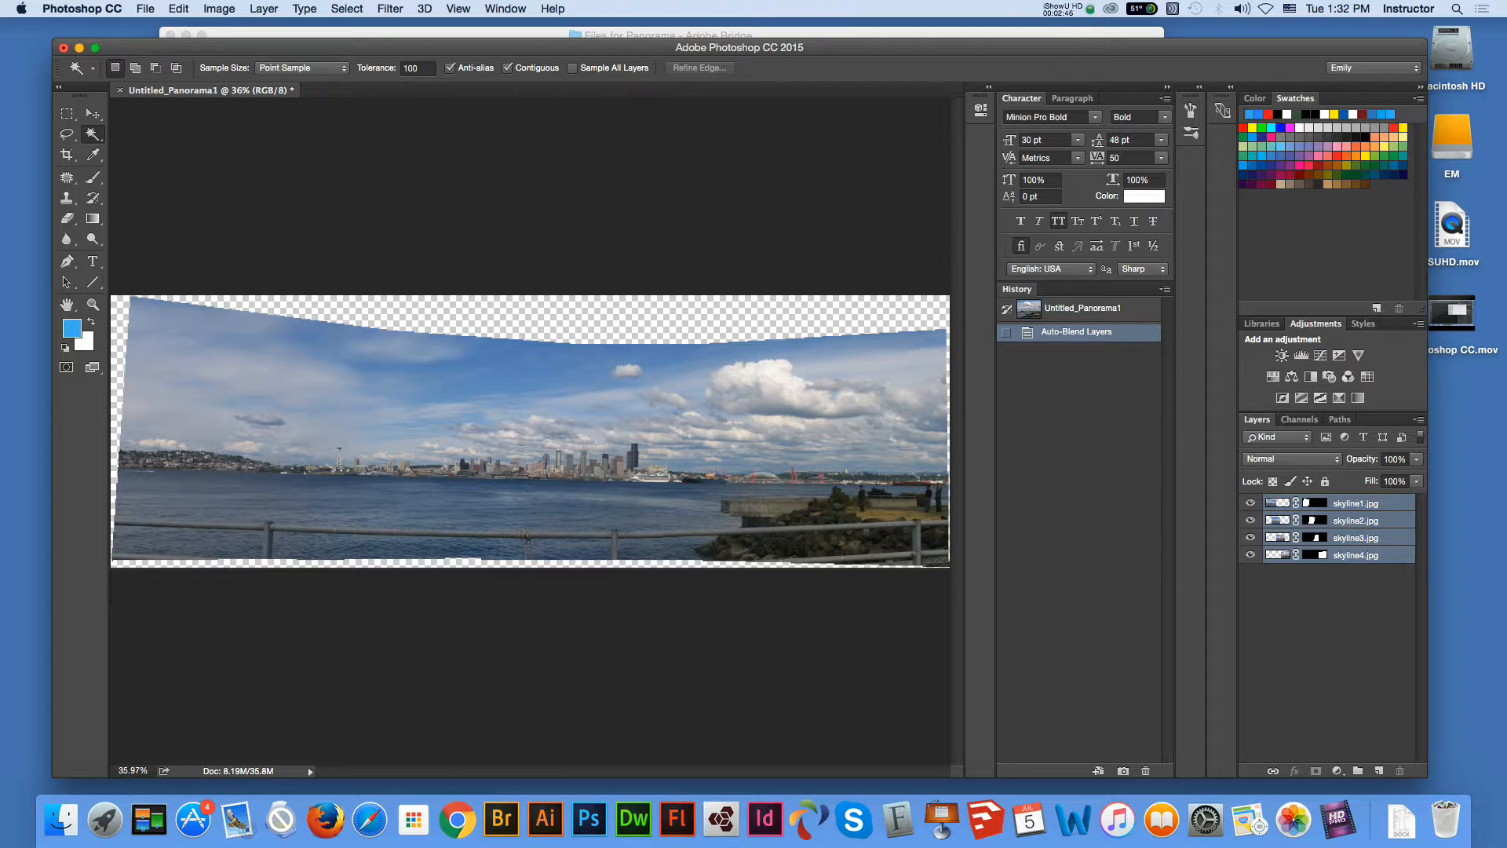
pyautogui.click(92, 133)
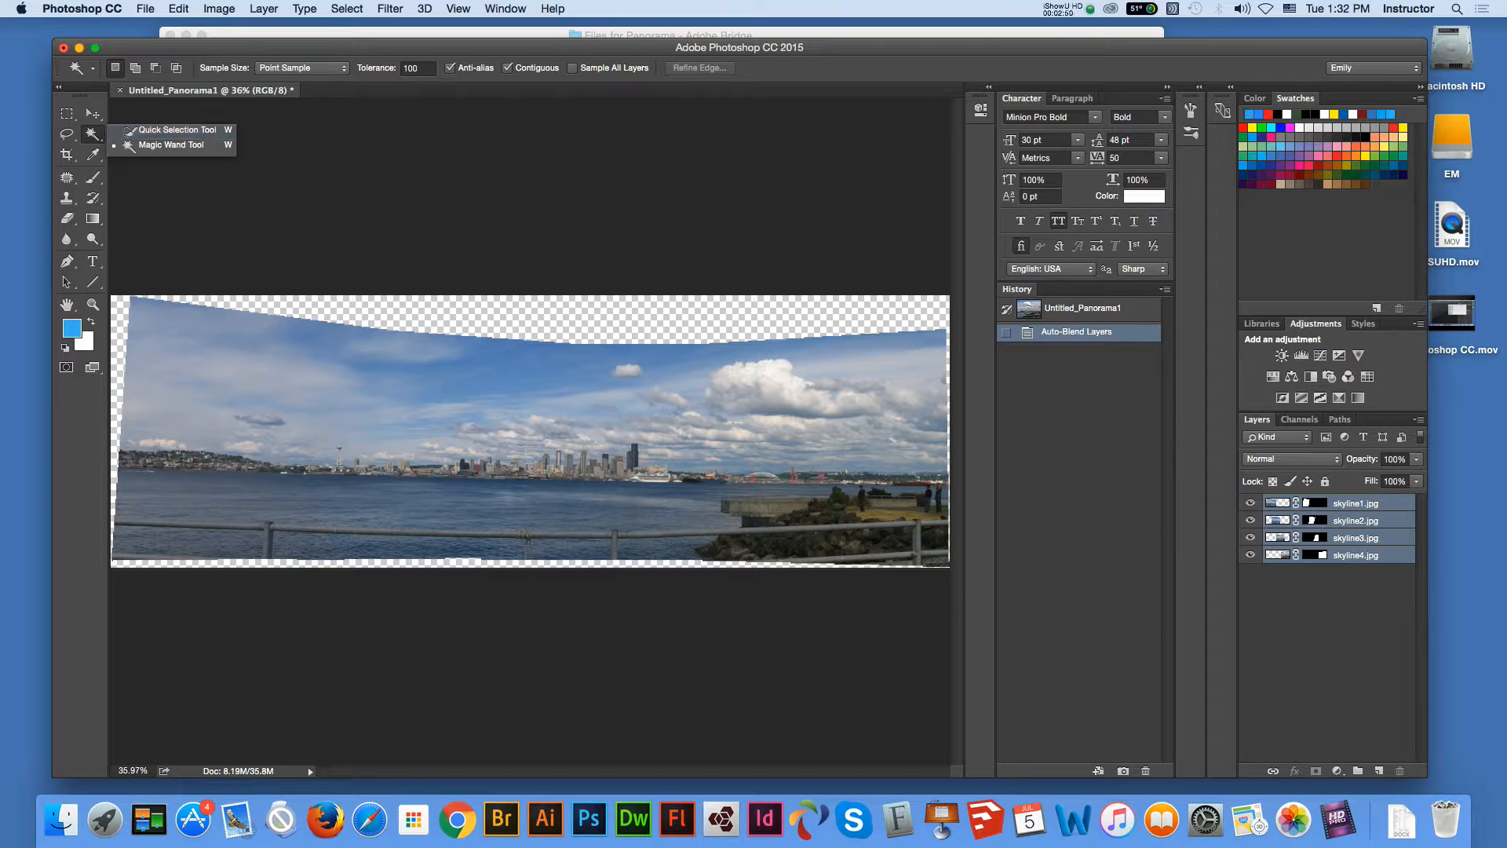
pyautogui.click(171, 145)
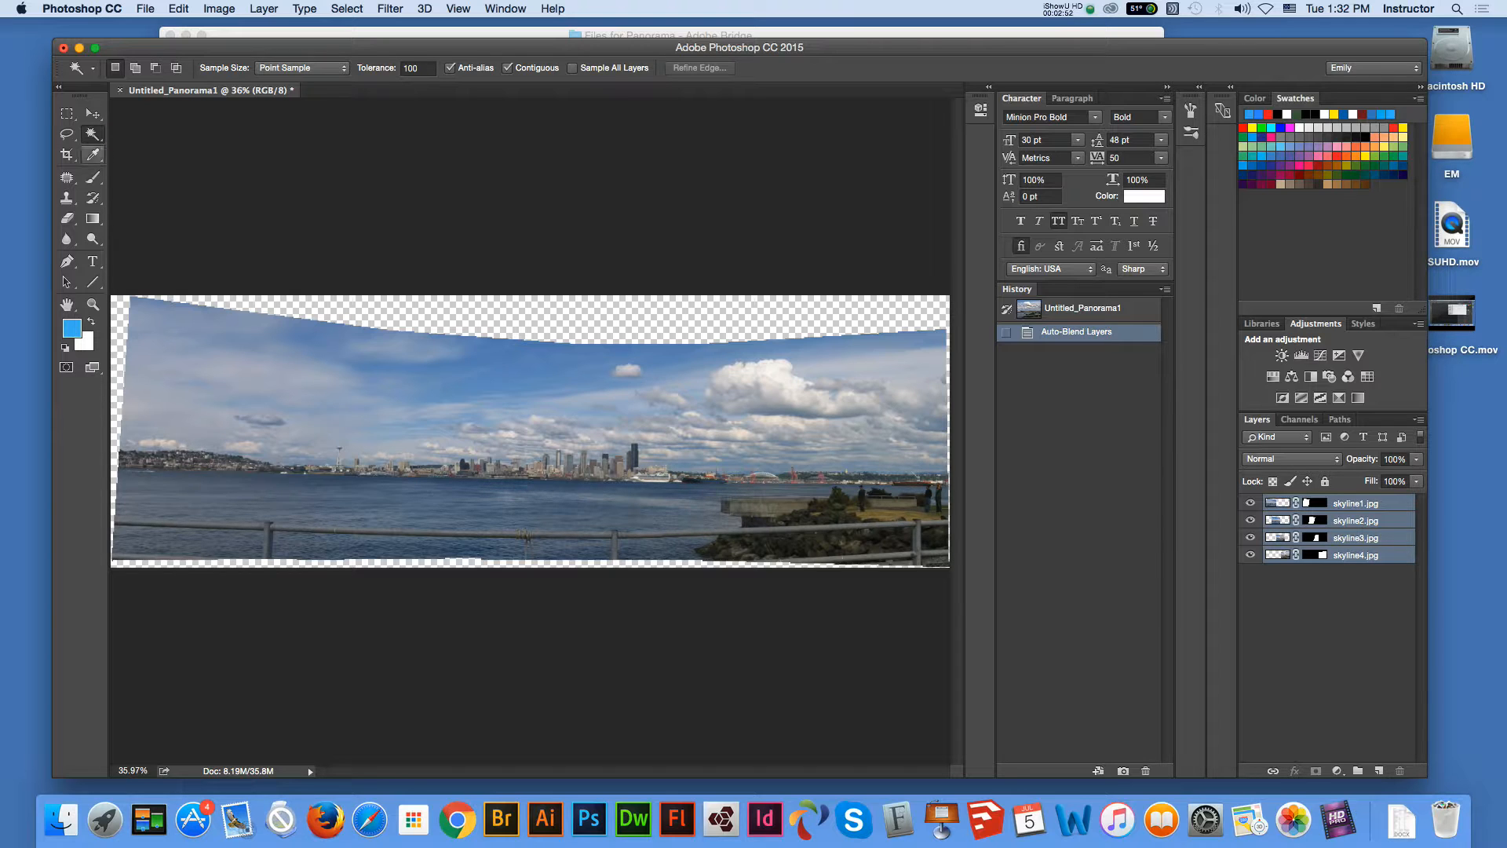
pyautogui.click(92, 133)
pyautogui.click(171, 132)
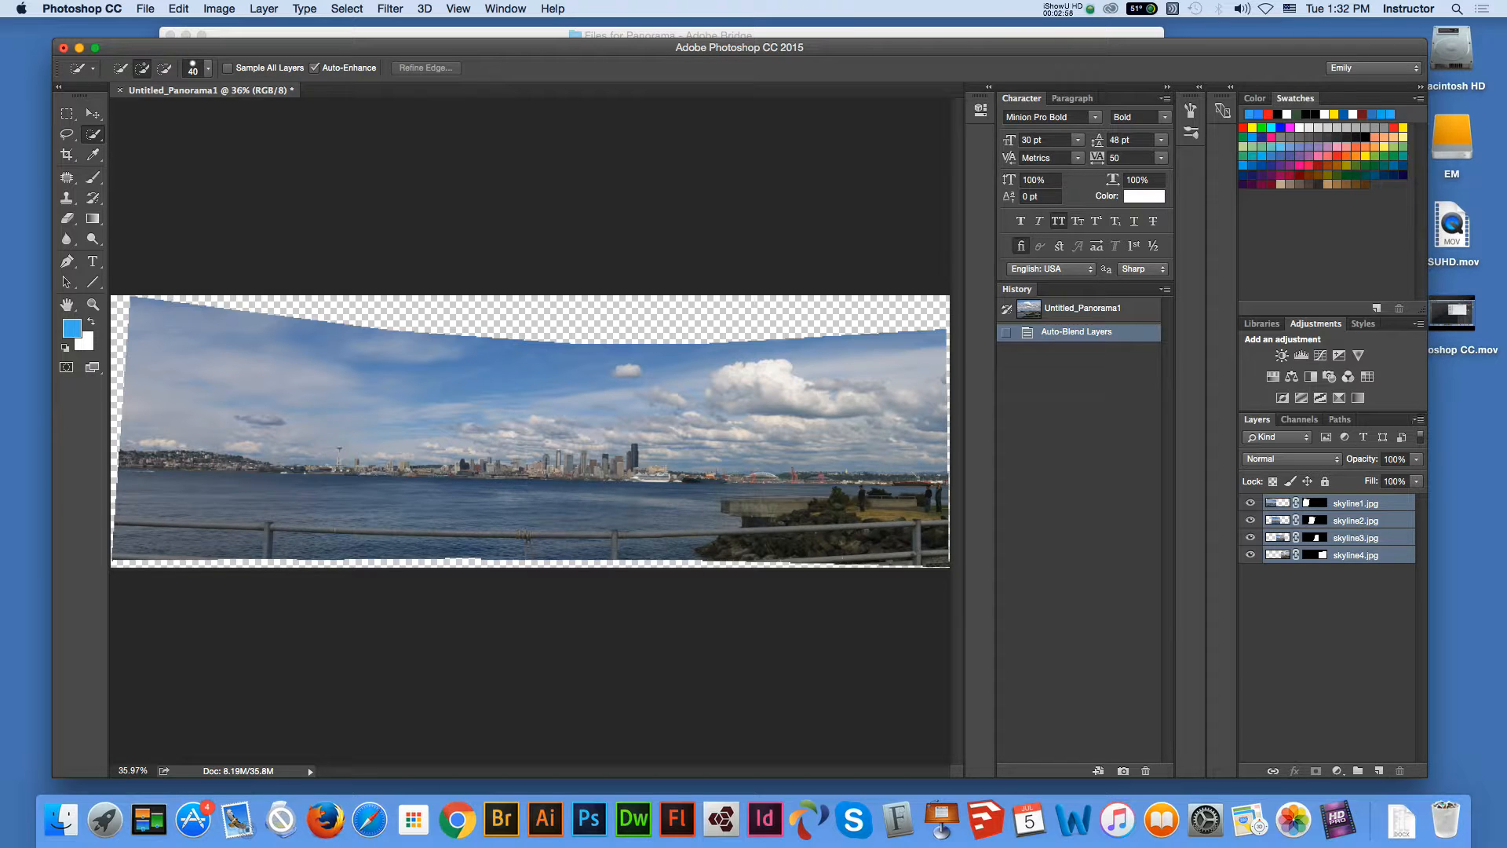
# - Merge the visible skyline layers and select the transparent border around the panorama with the Magic Wand
pyautogui.click(264, 9)
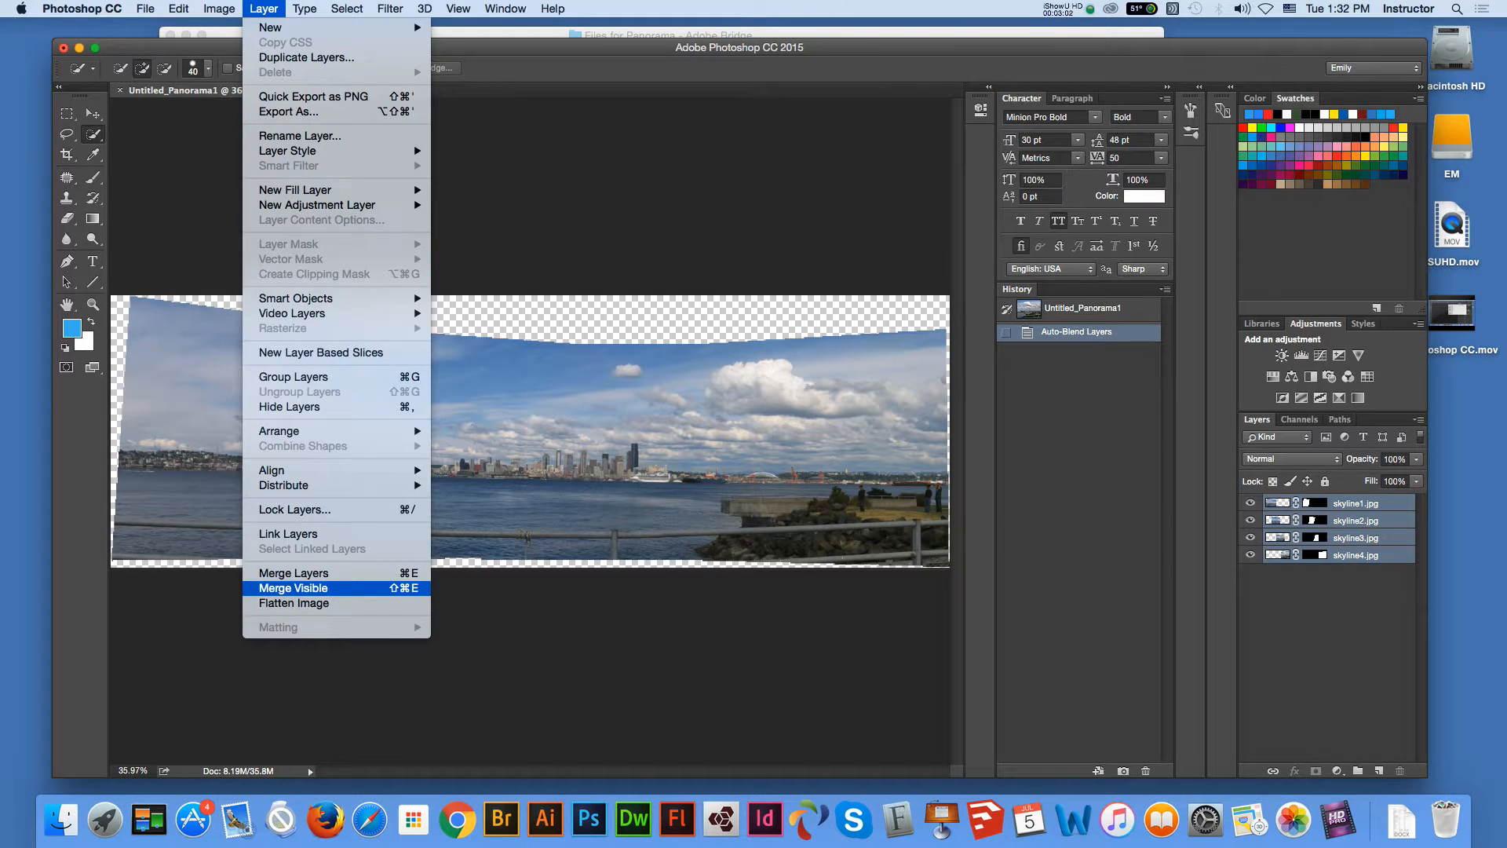
pyautogui.click(295, 588)
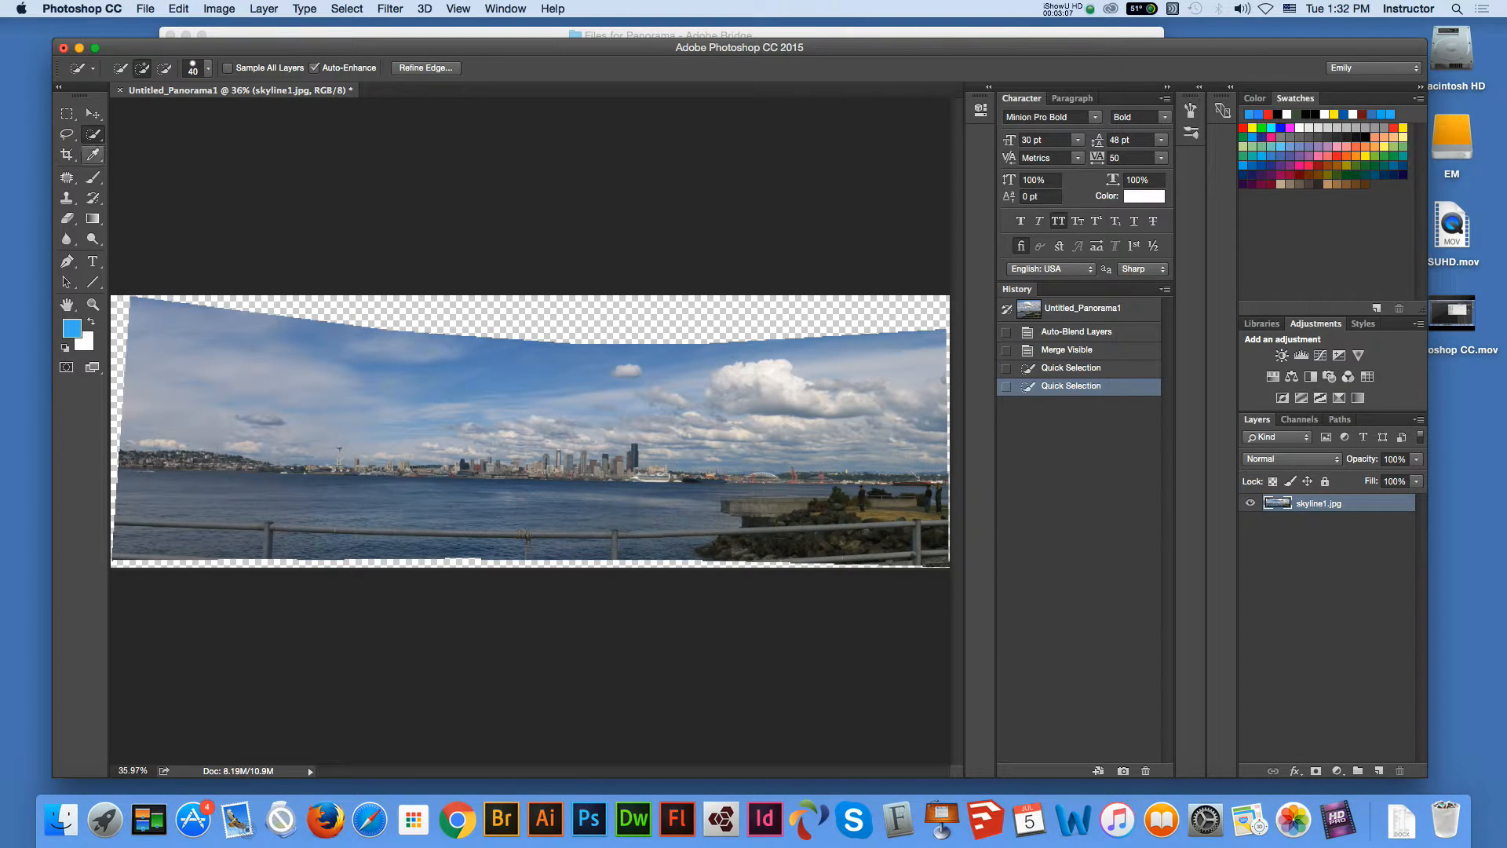
pyautogui.click(93, 134)
pyautogui.click(157, 147)
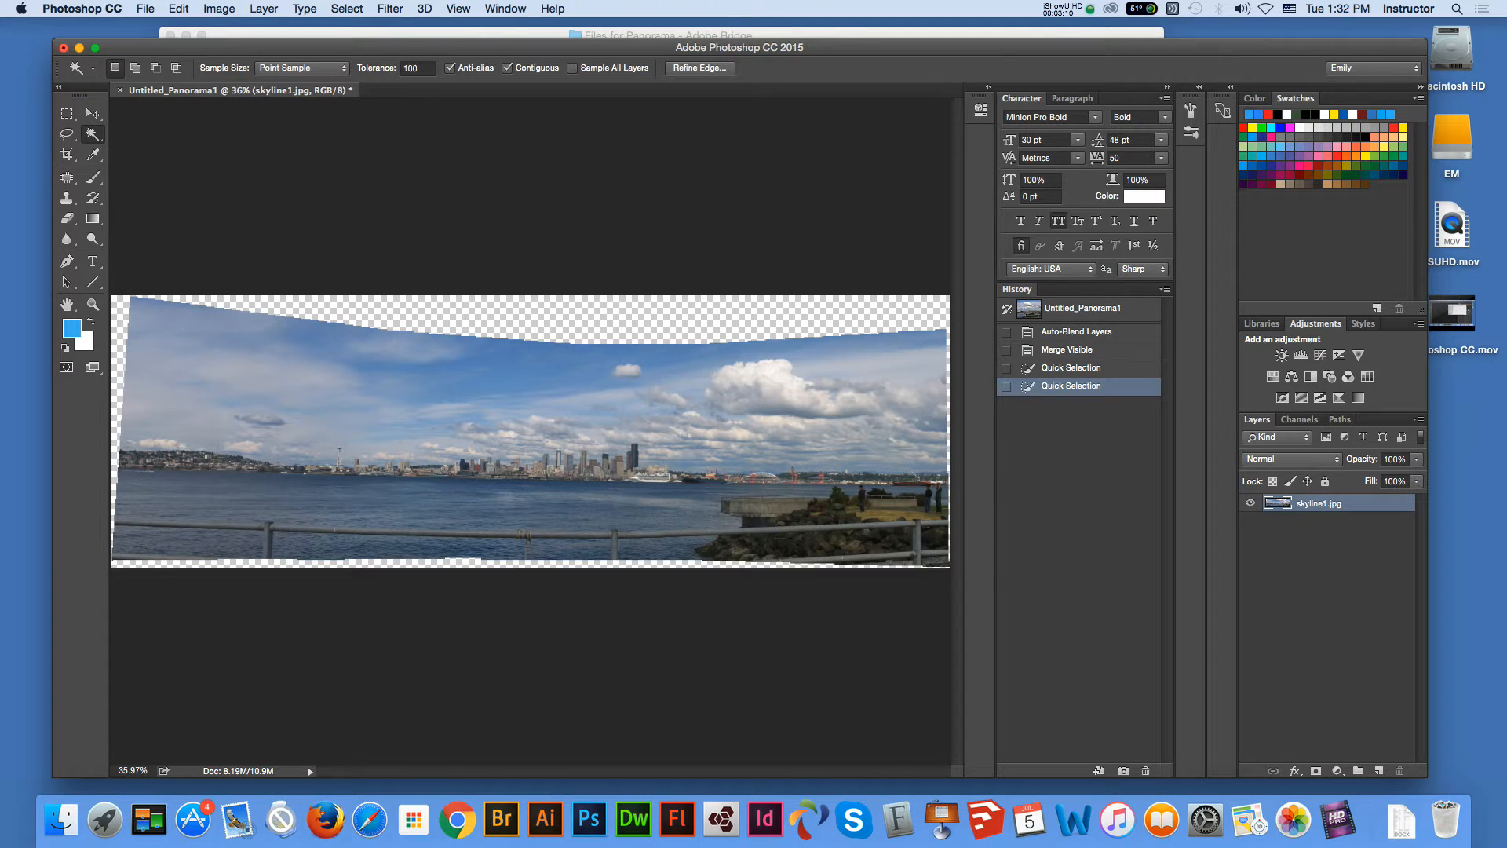
pyautogui.click(550, 318)
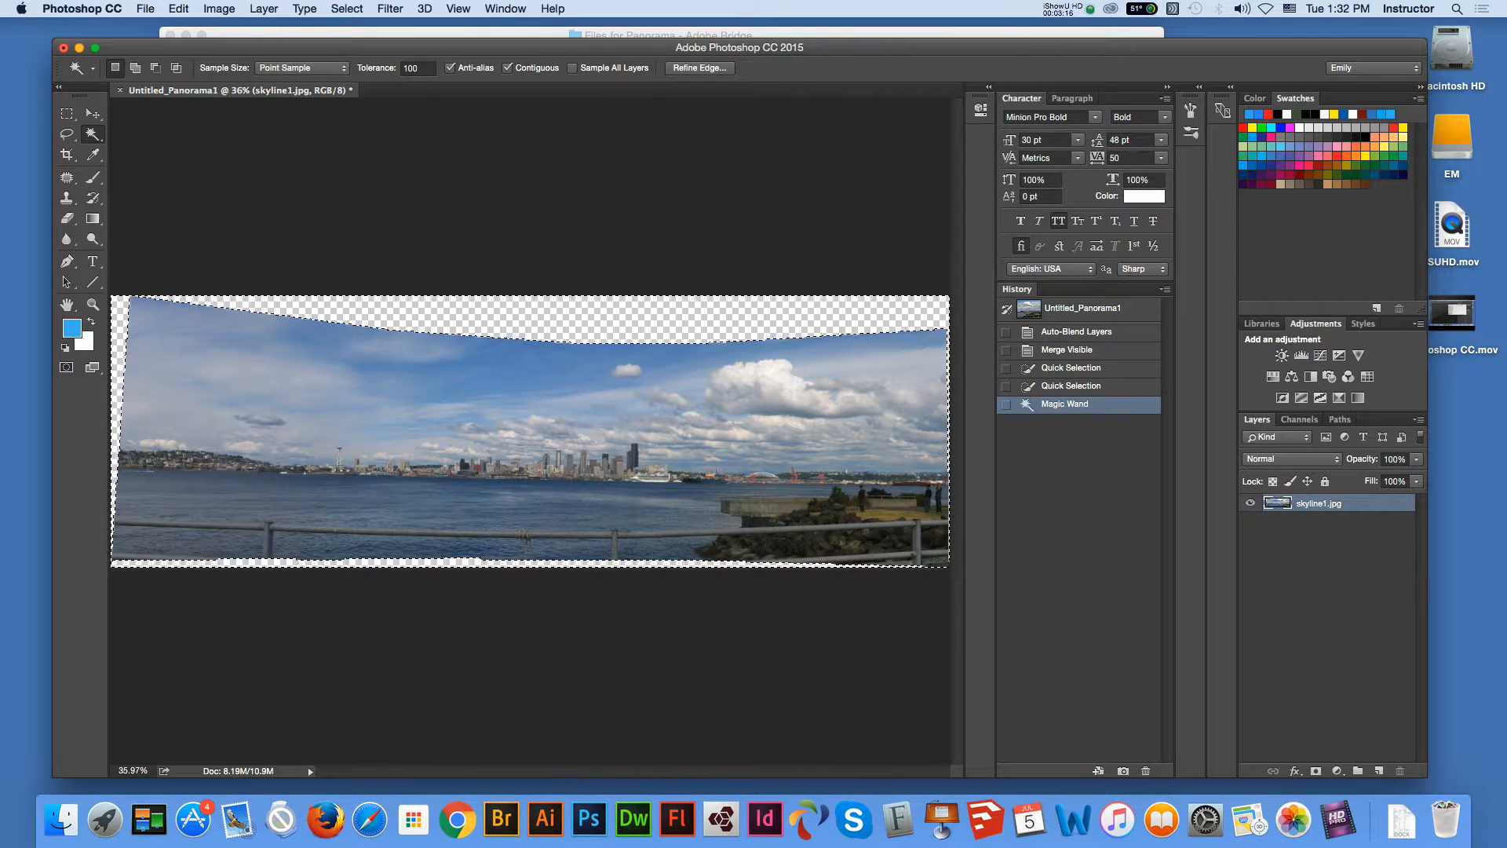
# - Fill the selected transparent border around the panorama using Content-Aware contents
pyautogui.click(219, 9)
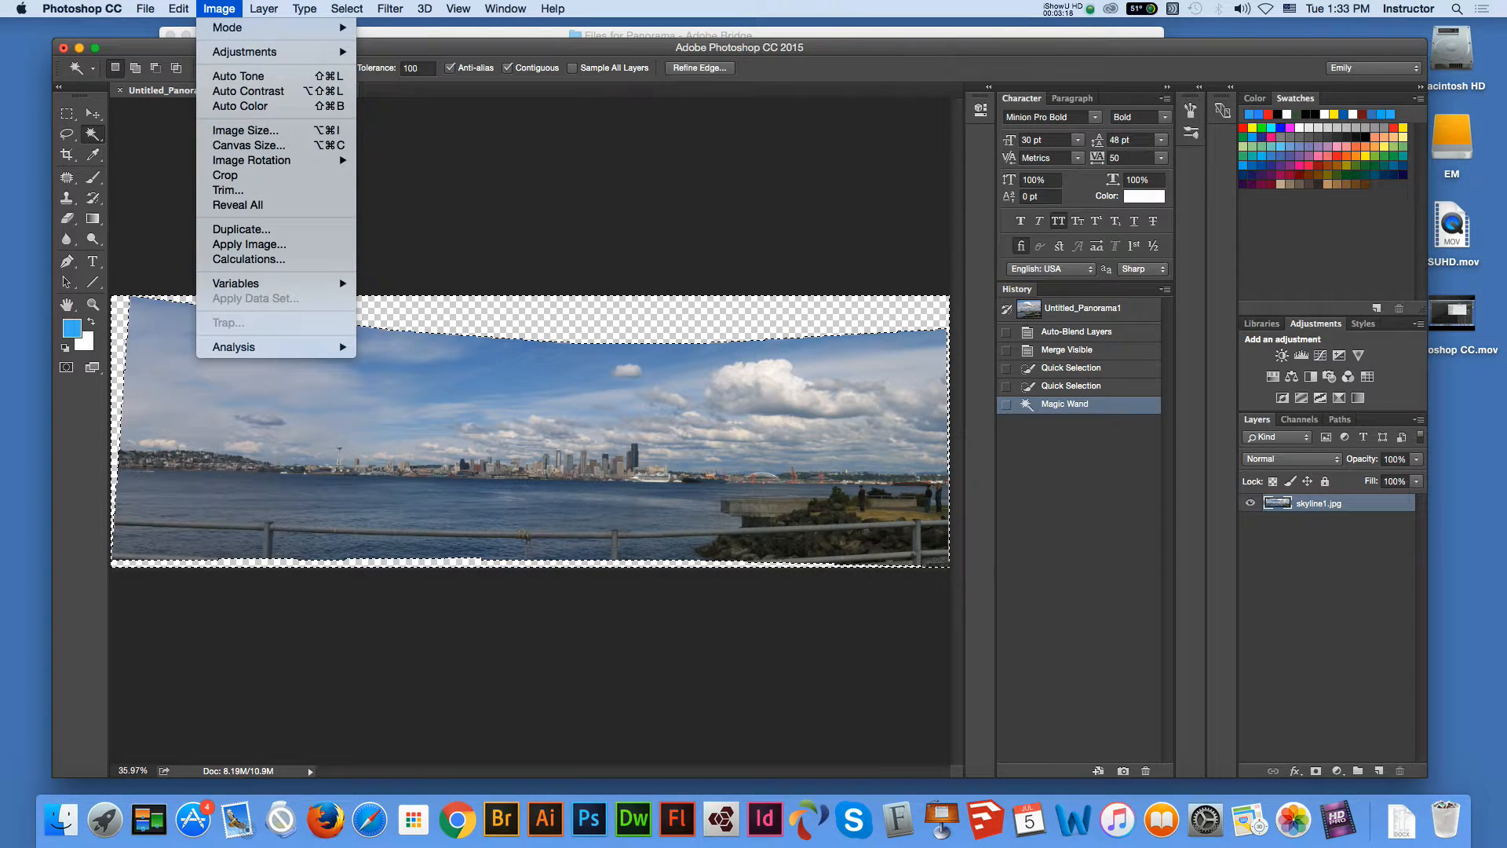
pyautogui.moveTo(245, 51)
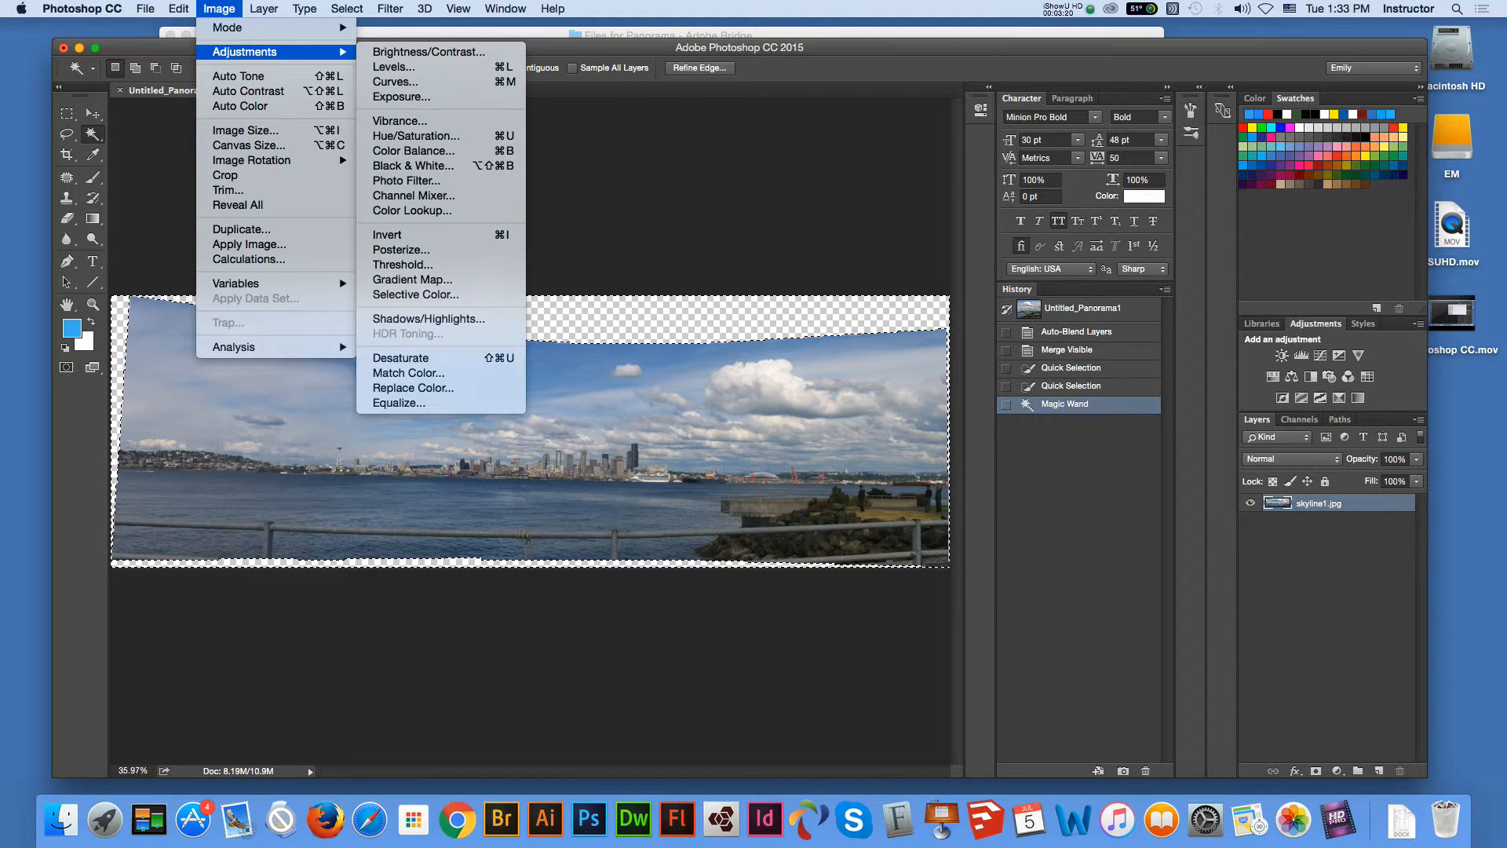
pyautogui.moveTo(179, 9)
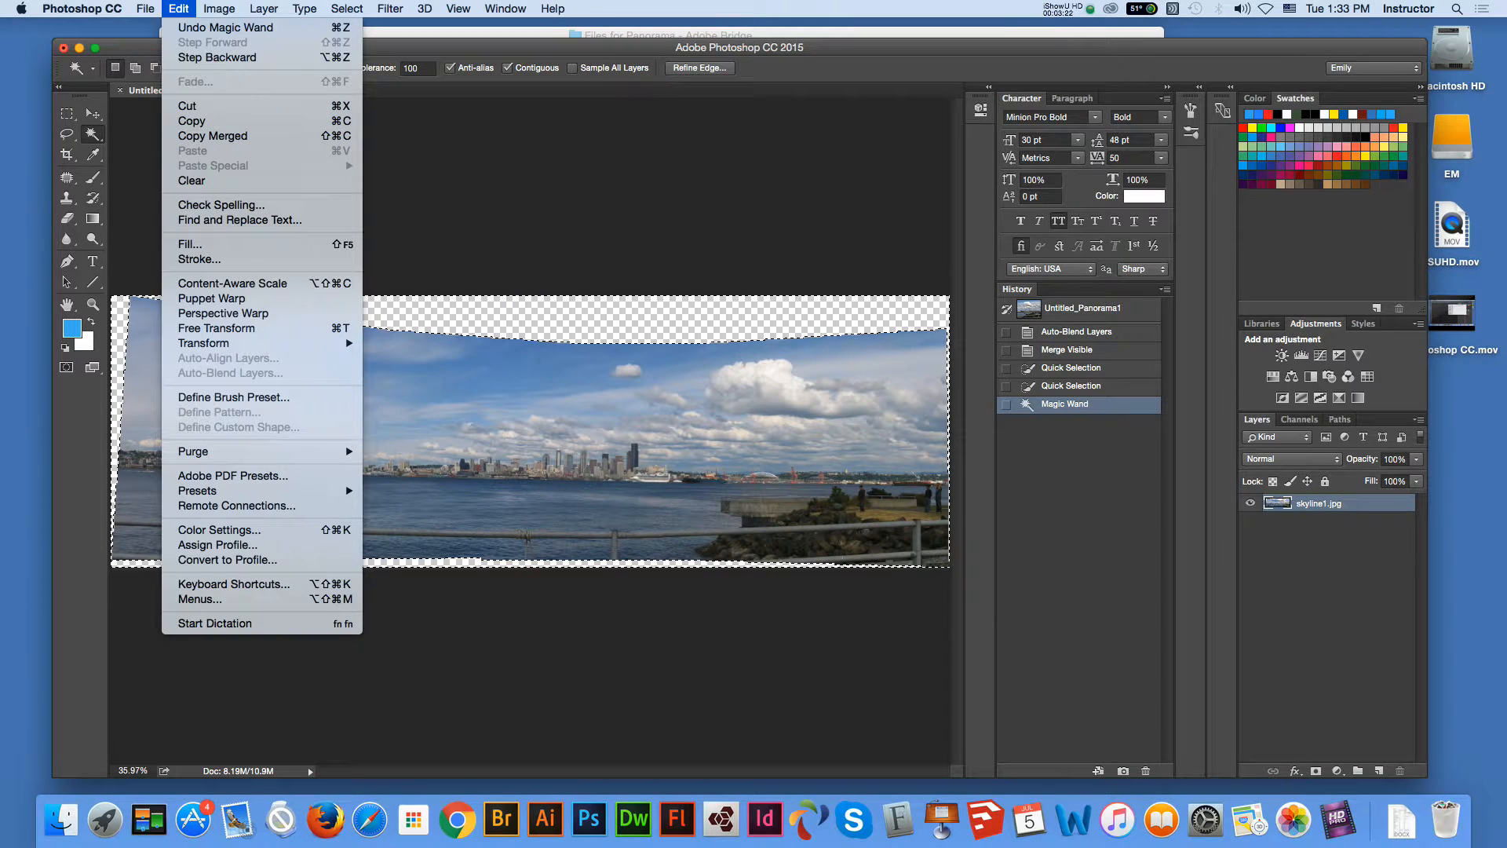
pyautogui.click(190, 244)
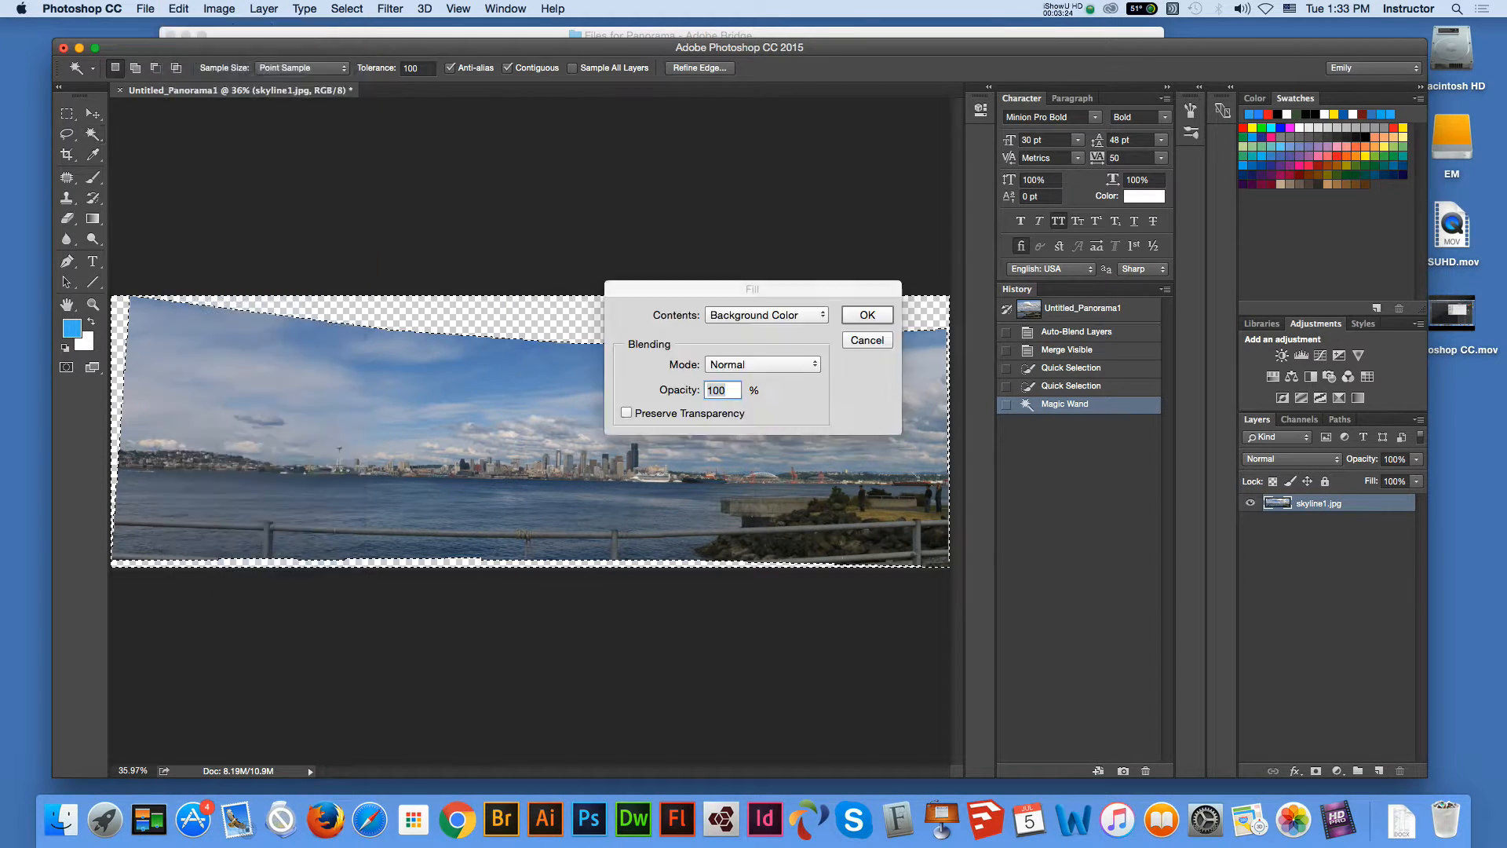
pyautogui.click(766, 314)
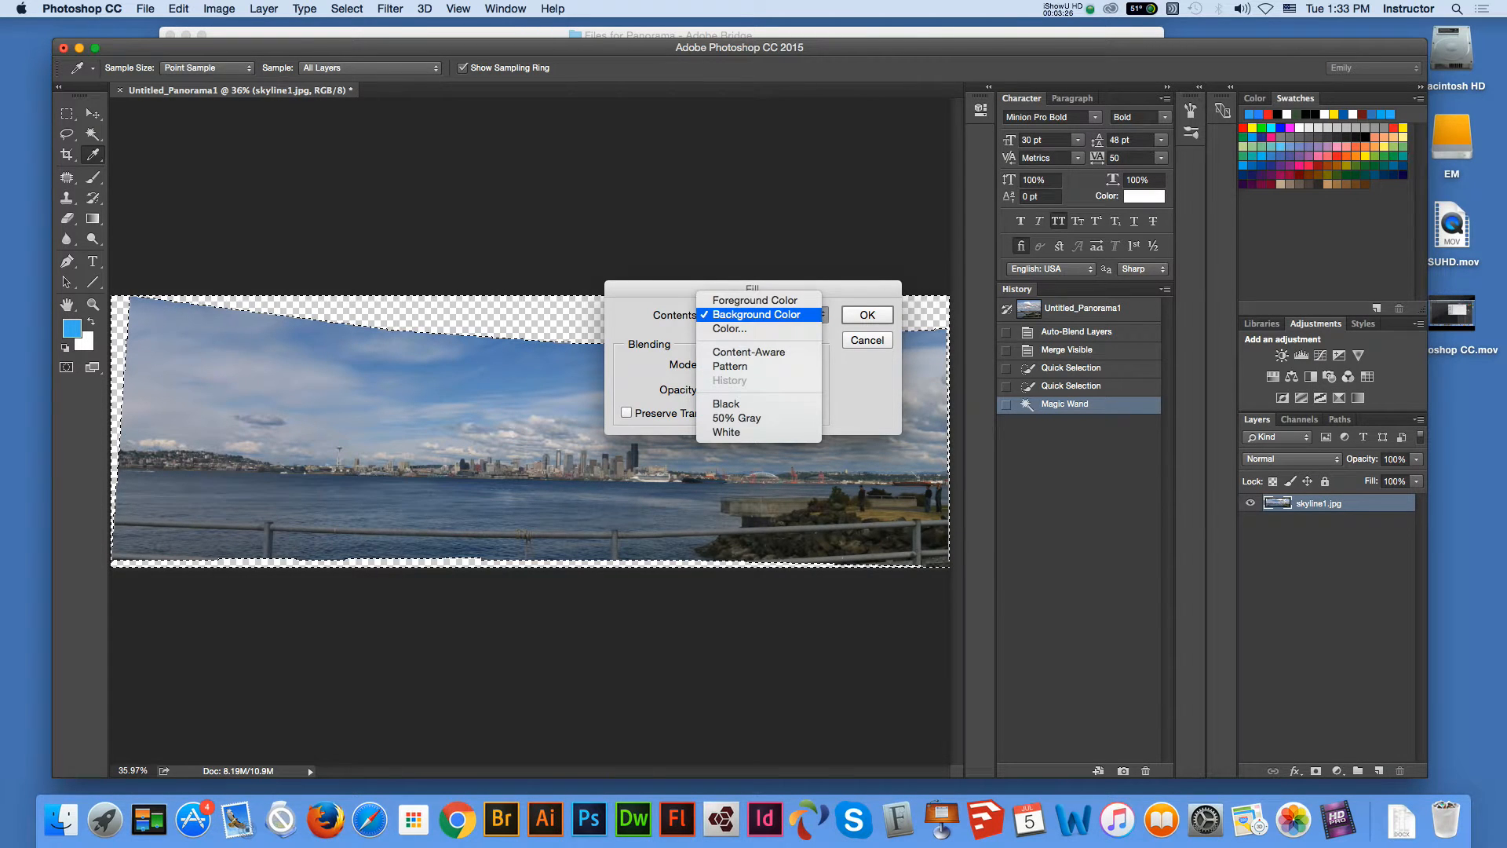
pyautogui.click(749, 352)
pyautogui.press('Return')
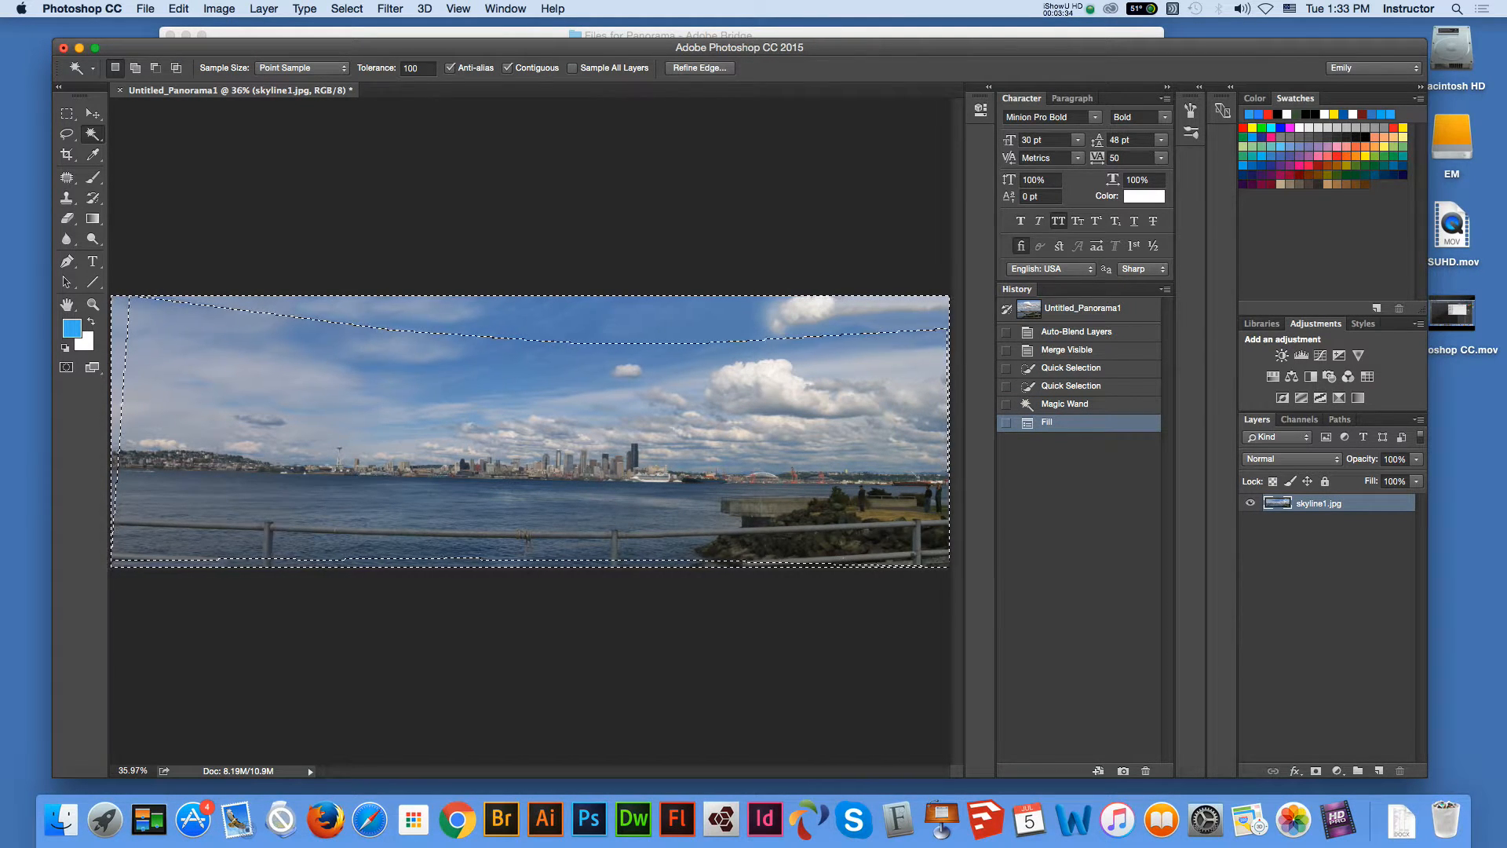
# - Inspect the filled edges of the panorama up close and clear the border selection
pyautogui.press('z')
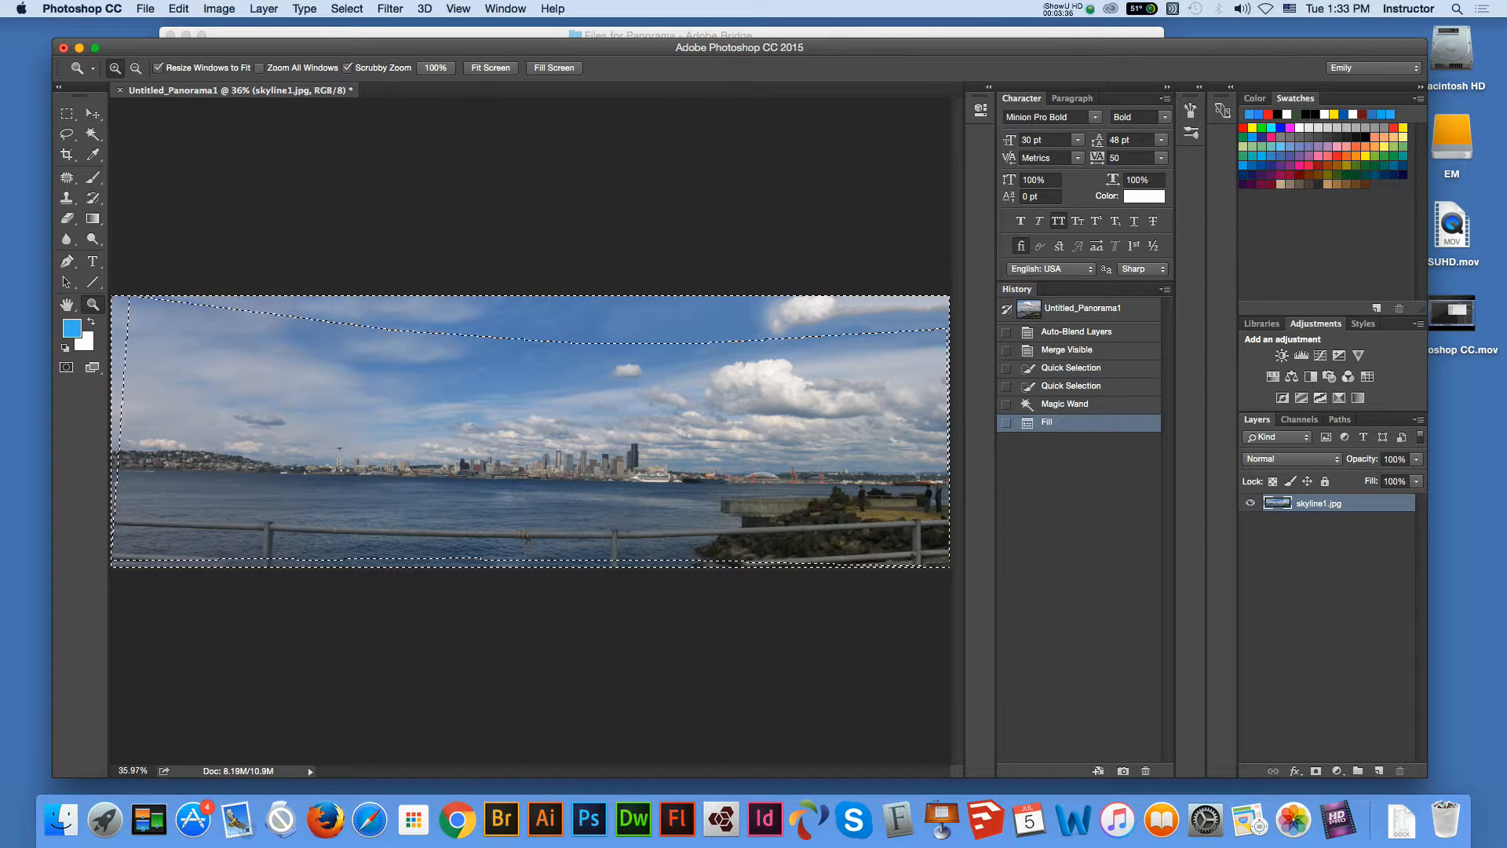
pyautogui.click(611, 401)
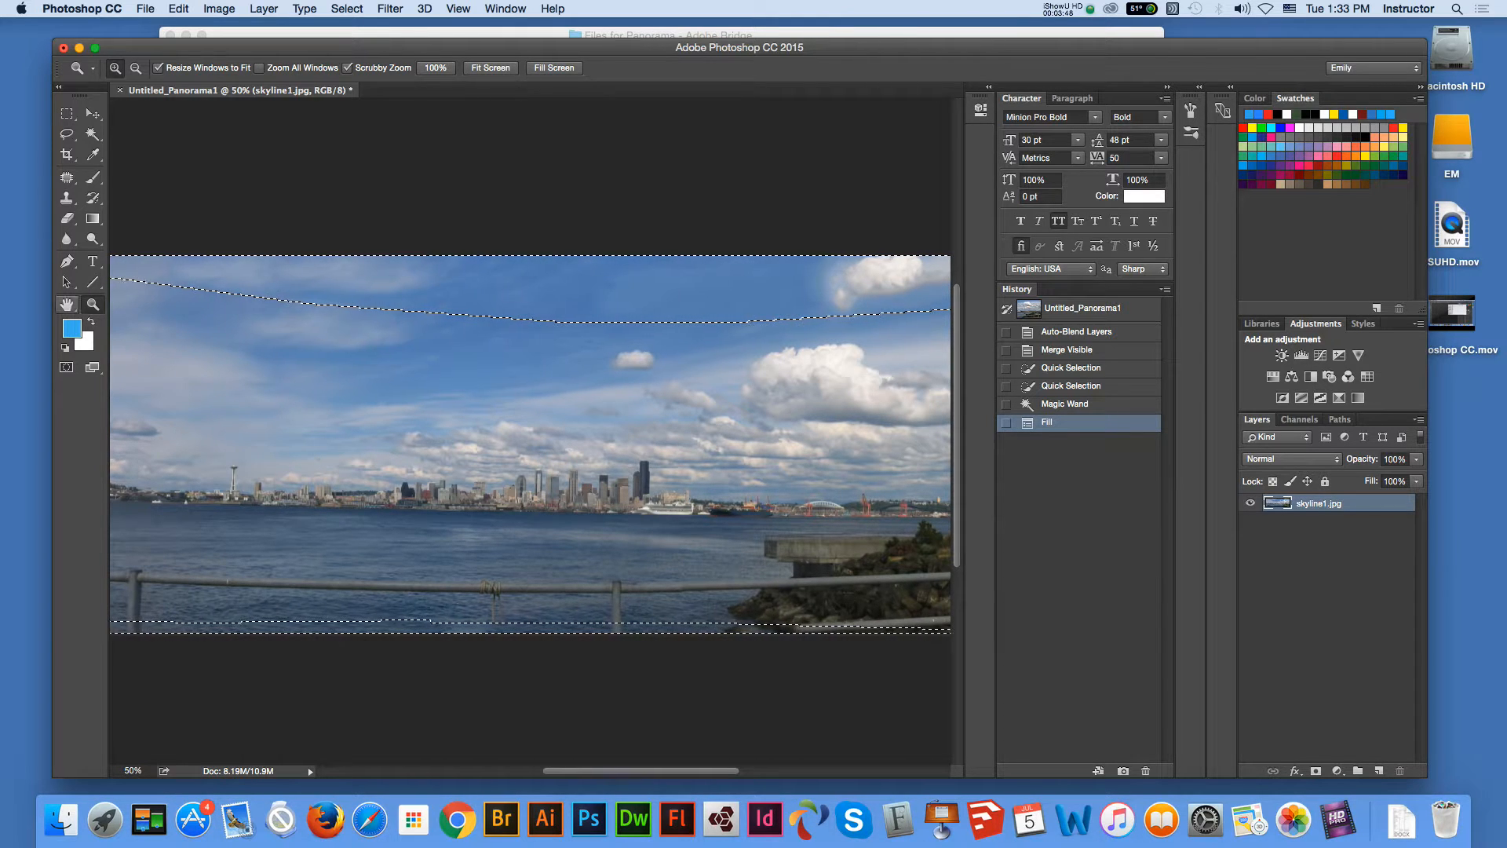
pyautogui.press('h')
pyautogui.moveTo(530, 445); pyautogui.dragTo(759, 365)
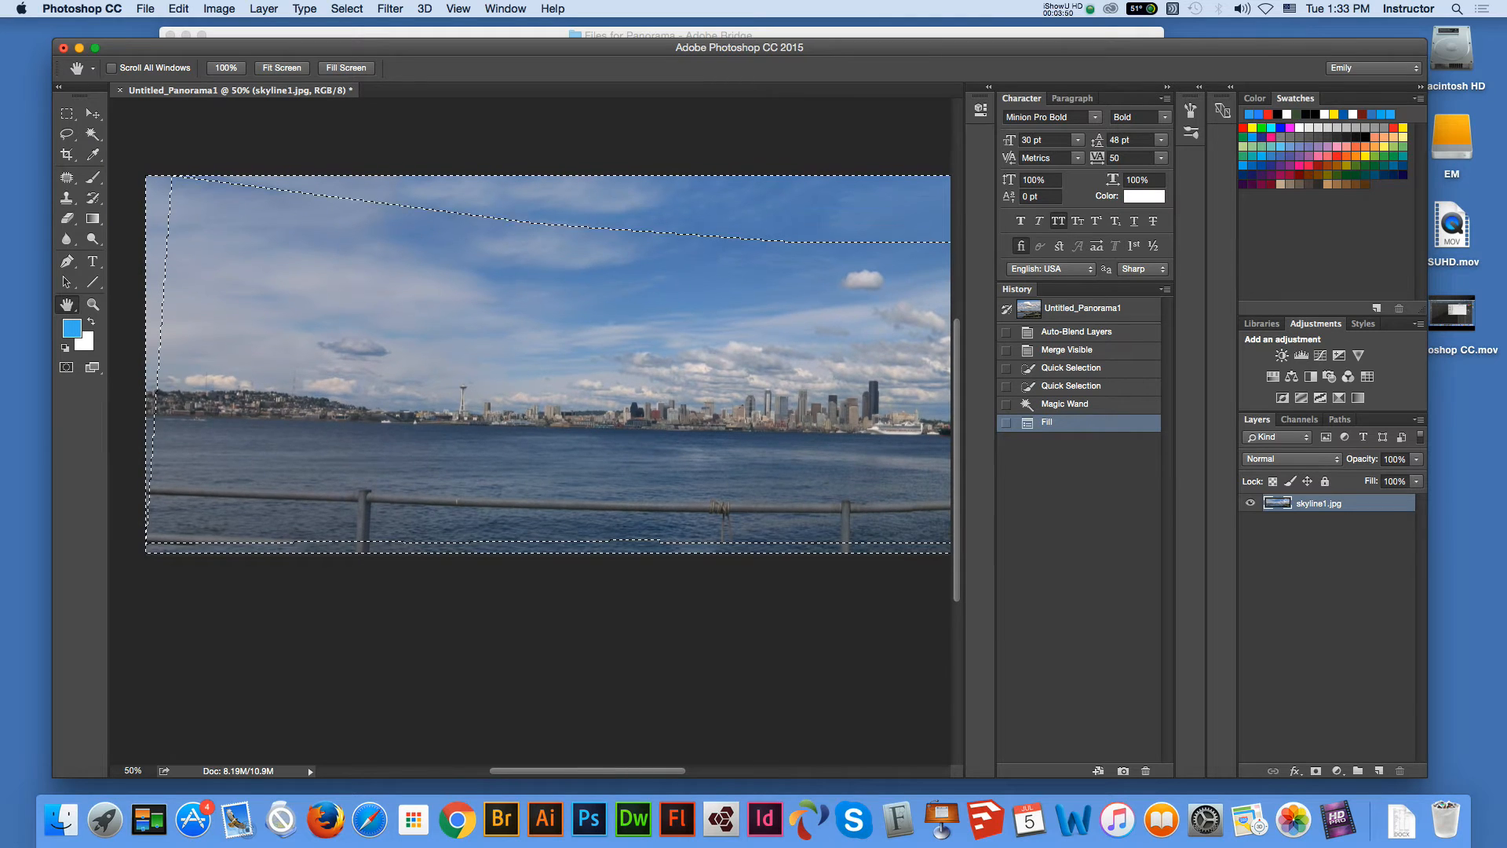
pyautogui.click(93, 305)
pyautogui.click(821, 510)
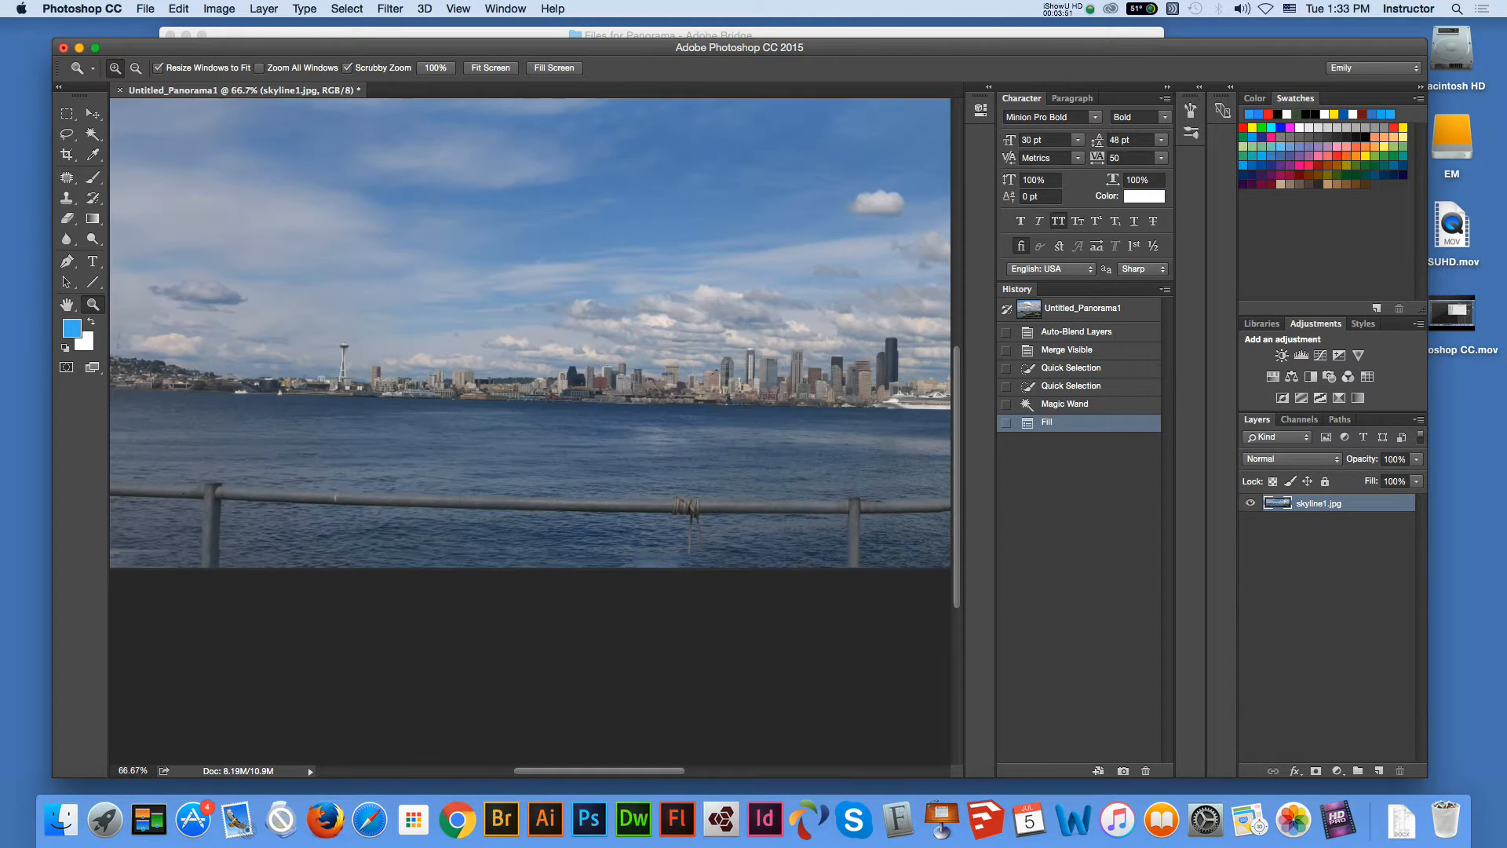
pyautogui.press('m')
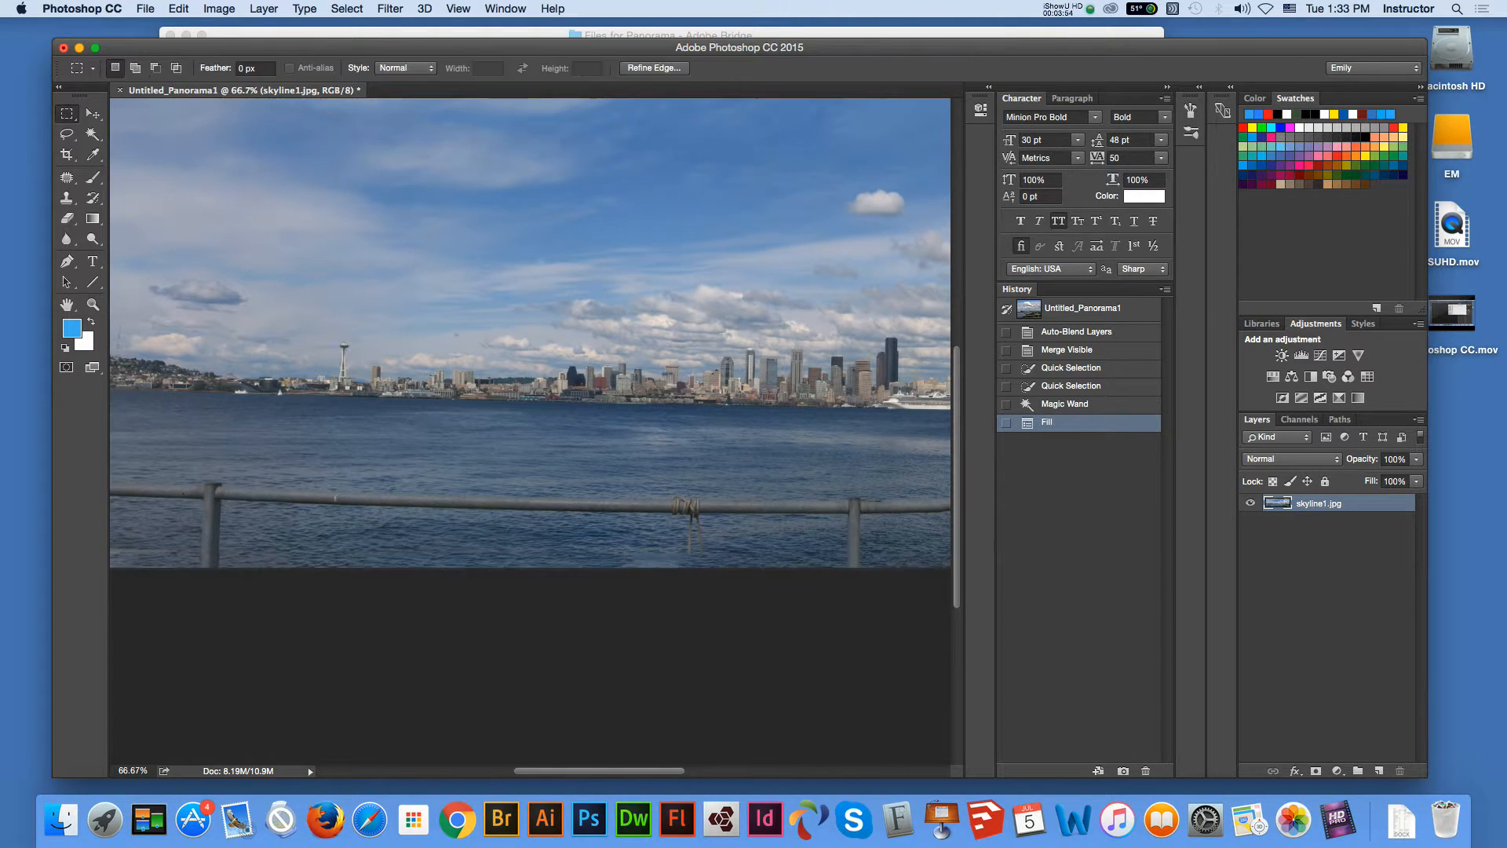
pyautogui.hotkey('ctrl', 'd')
# - Extend the broken lower railing at the panorama's left end across to the fence post with the Clone Stamp tool
pyautogui.press('space')
pyautogui.moveTo(825, 471); pyautogui.dragTo(784, 429)
pyautogui.moveTo(471, 471); pyautogui.dragTo(927, 398)
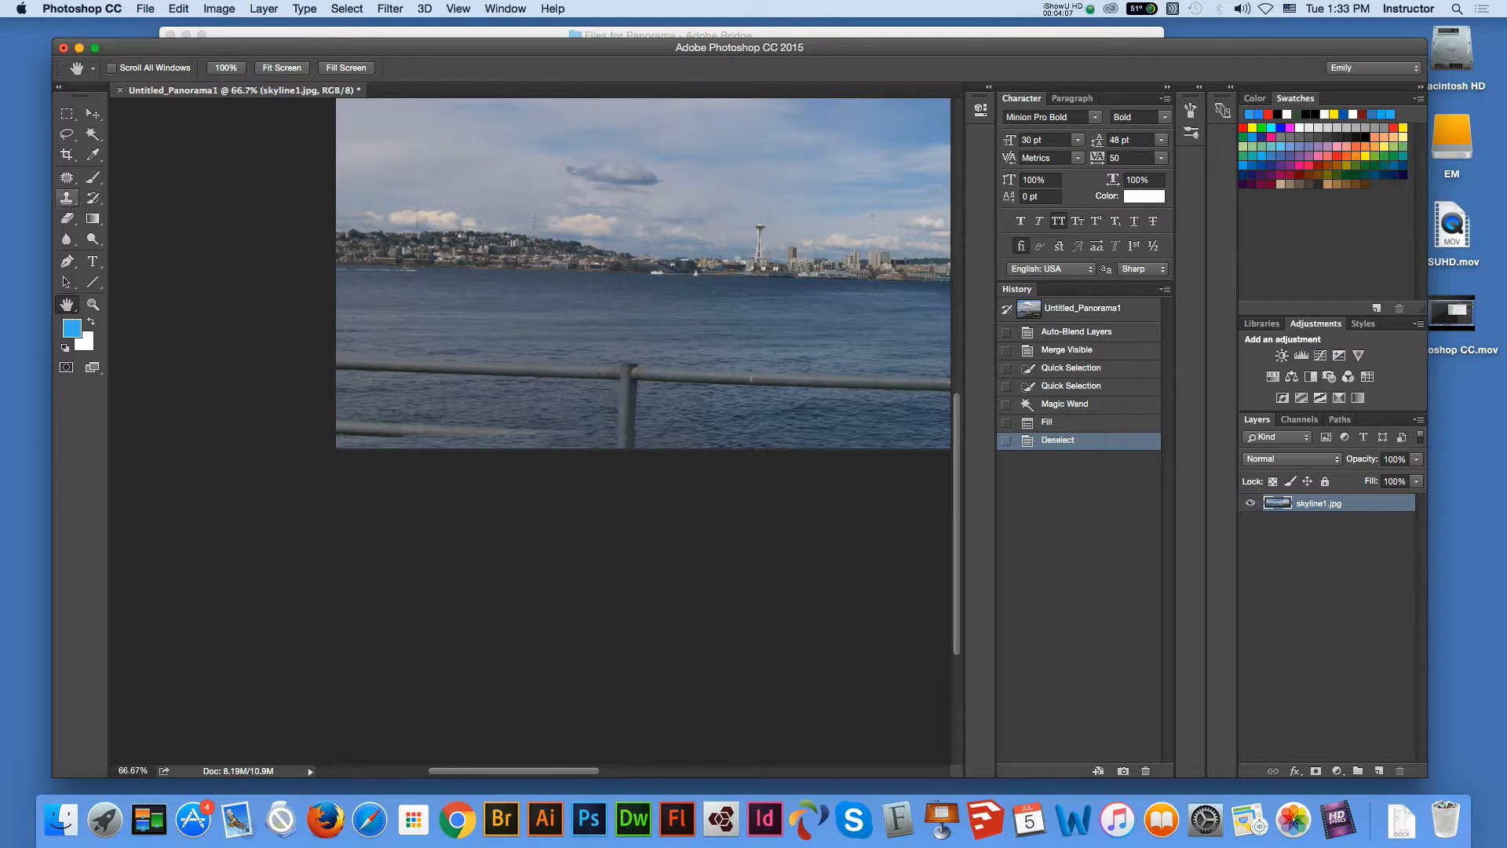
pyautogui.press('s')
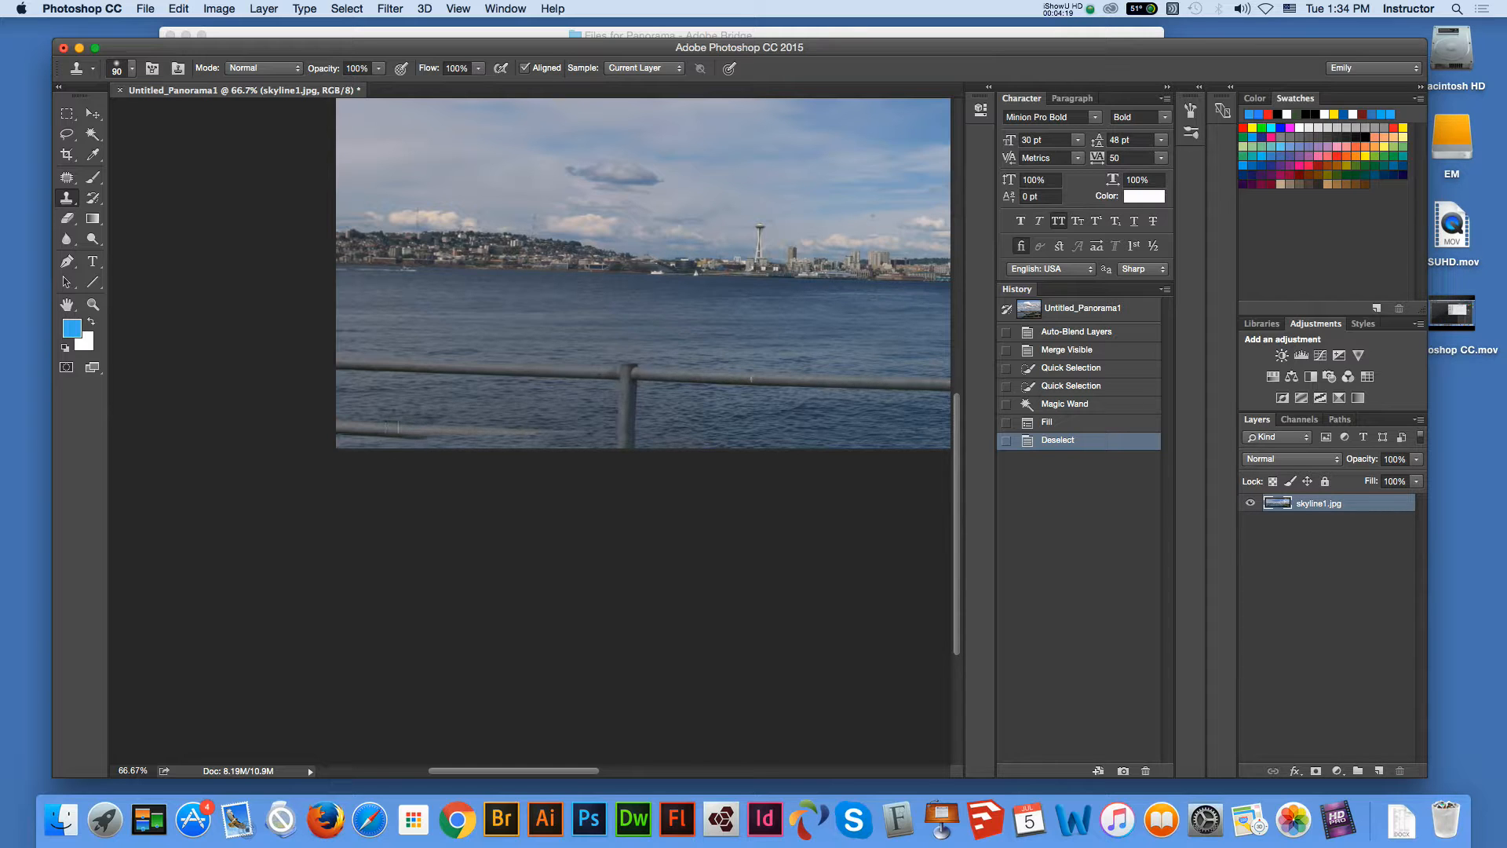
pyautogui.click(419, 431)
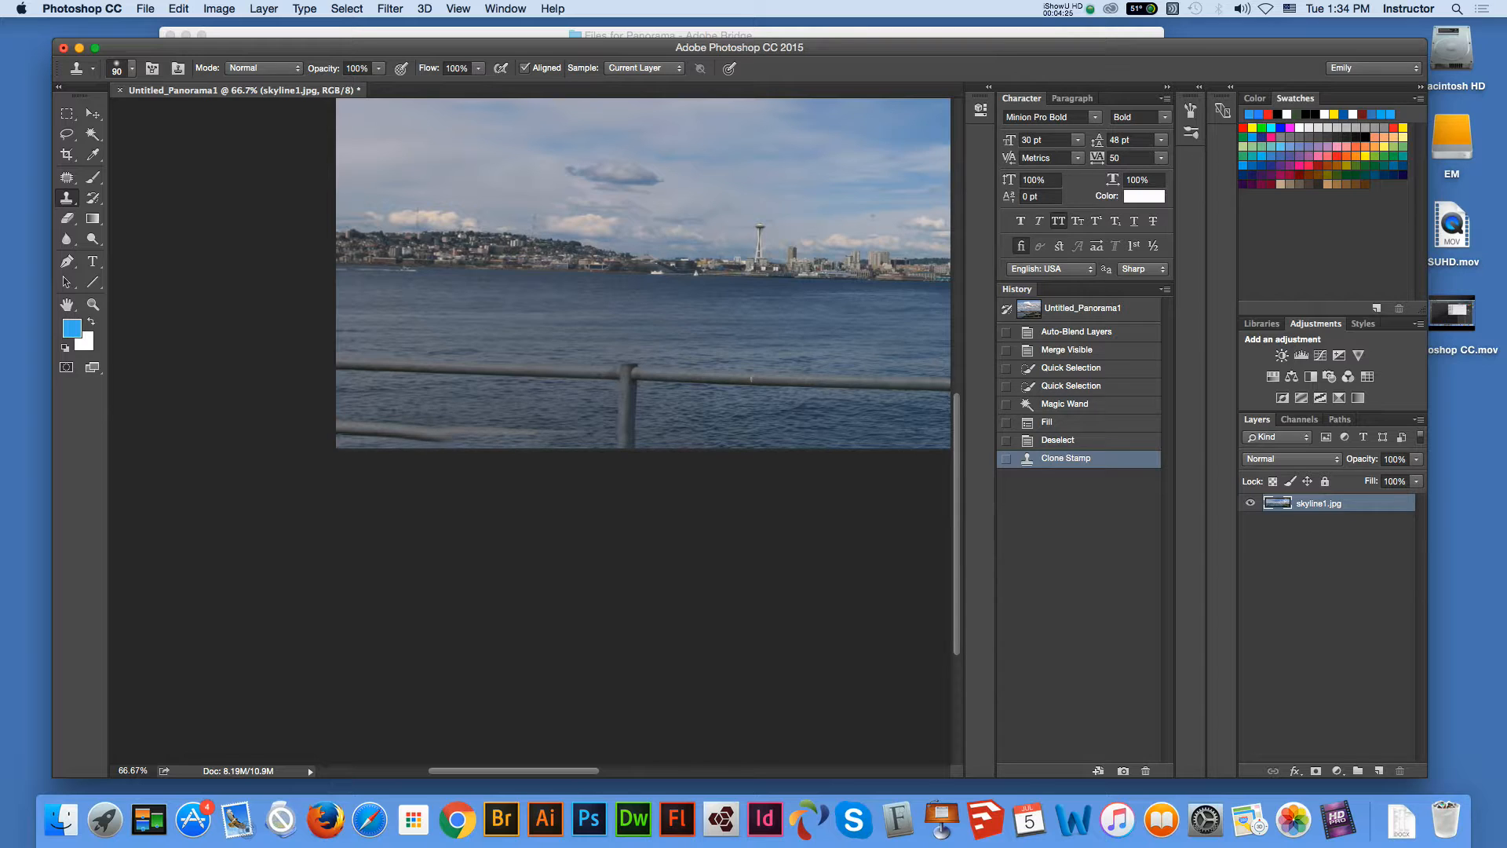
pyautogui.click(436, 434)
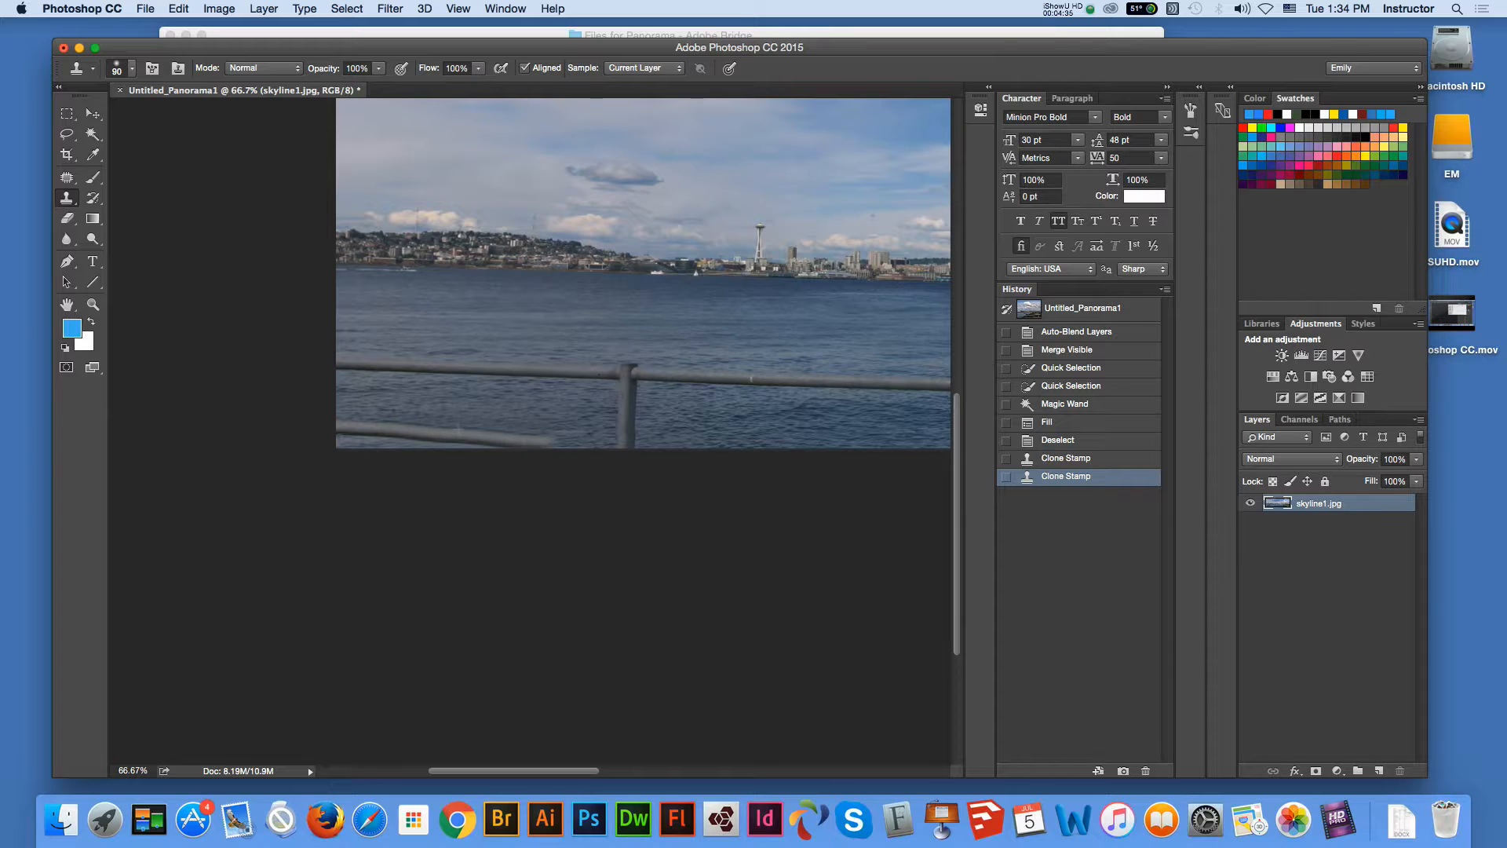
pyautogui.click(559, 441)
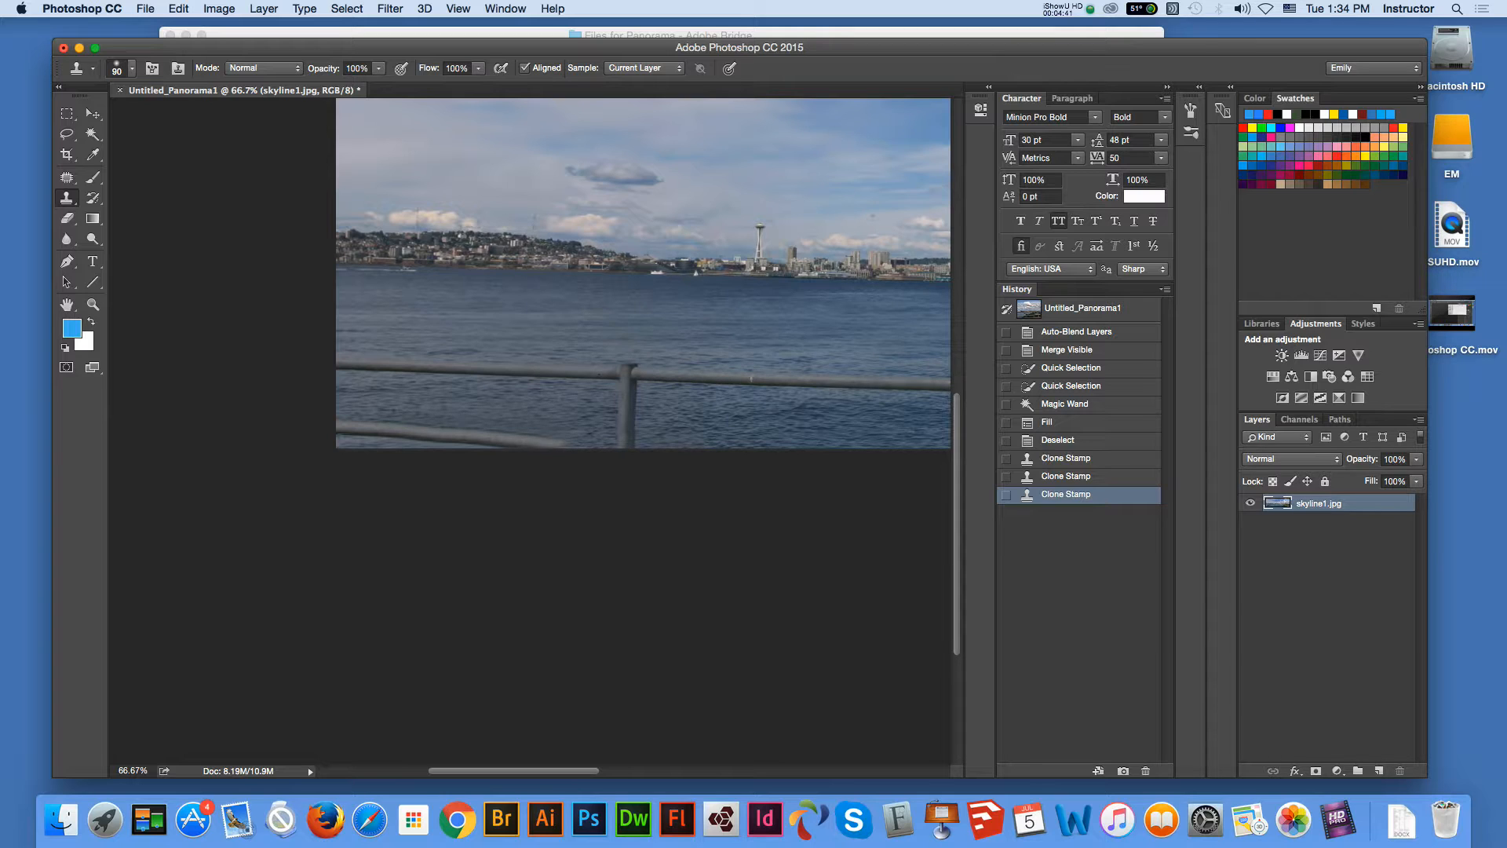
pyautogui.click(562, 446)
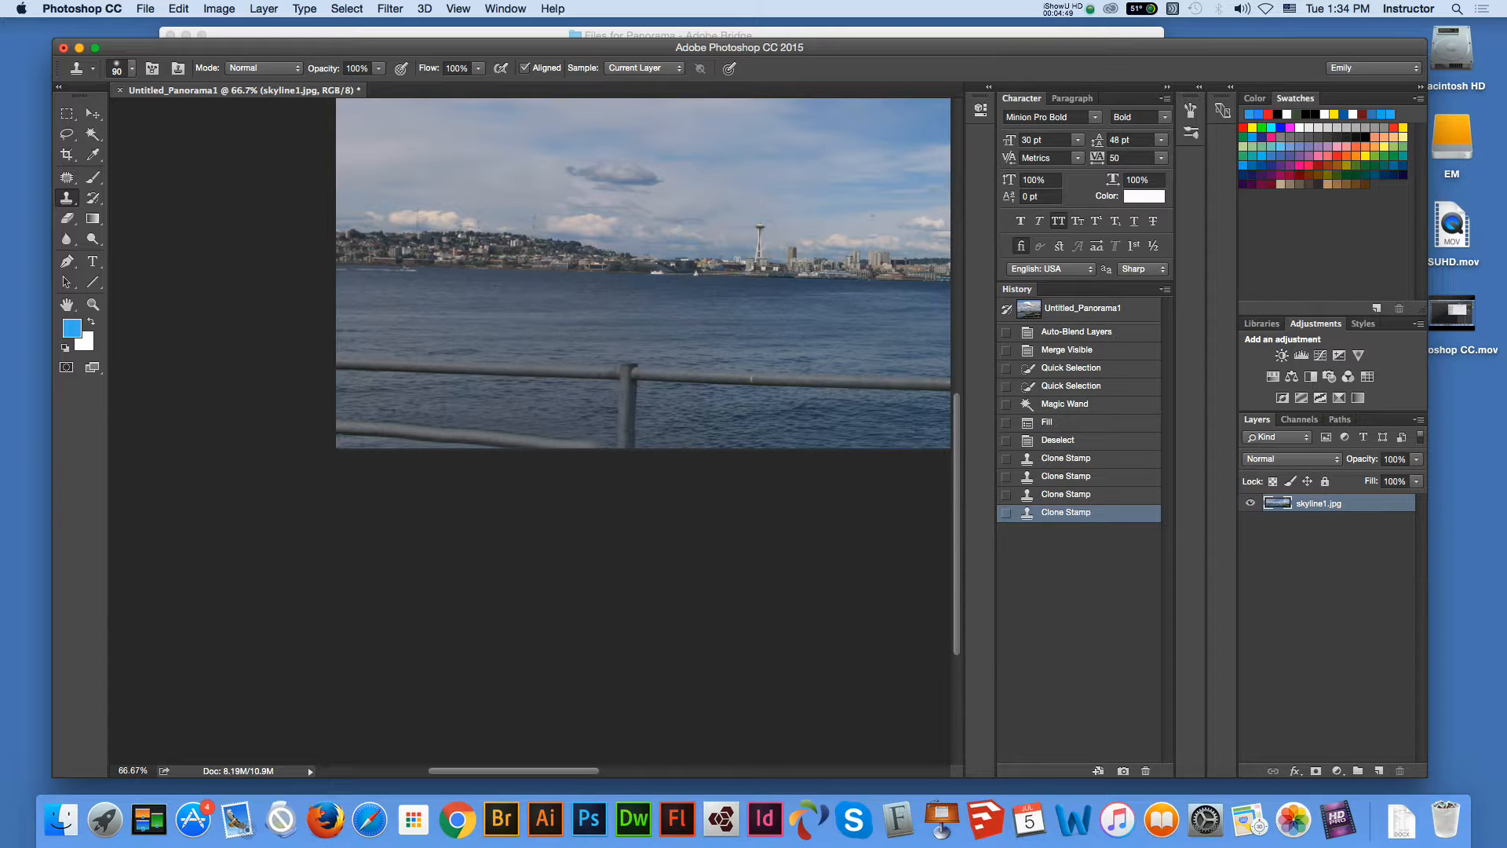
pyautogui.click(487, 440)
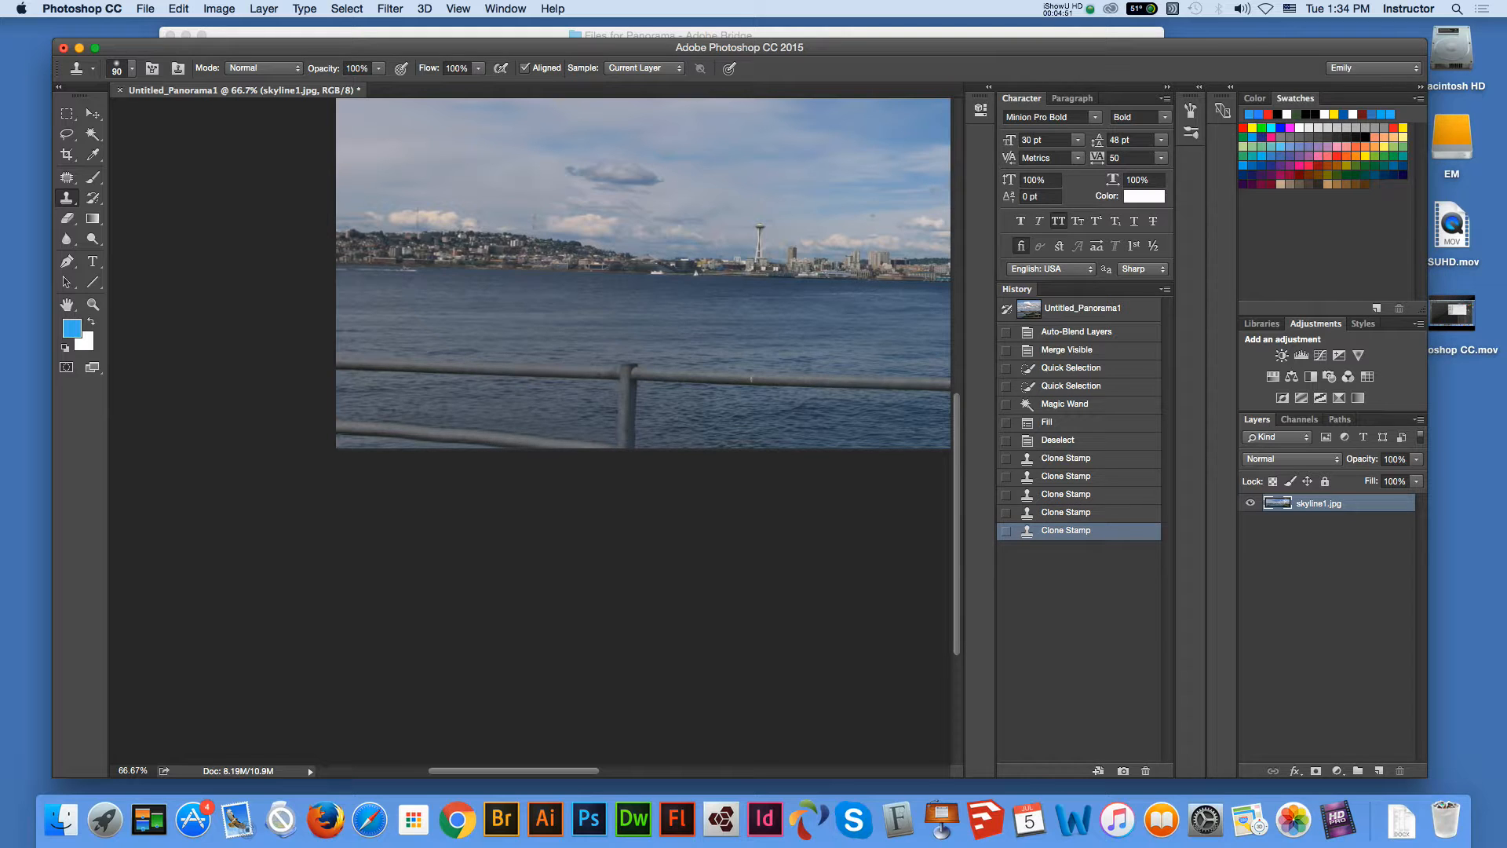
# - Remove the rope end hanging below the middle railing by patching it with nearby water, and deselect the area
pyautogui.click(67, 304)
pyautogui.moveTo(599, 374); pyautogui.dragTo(85, 377)
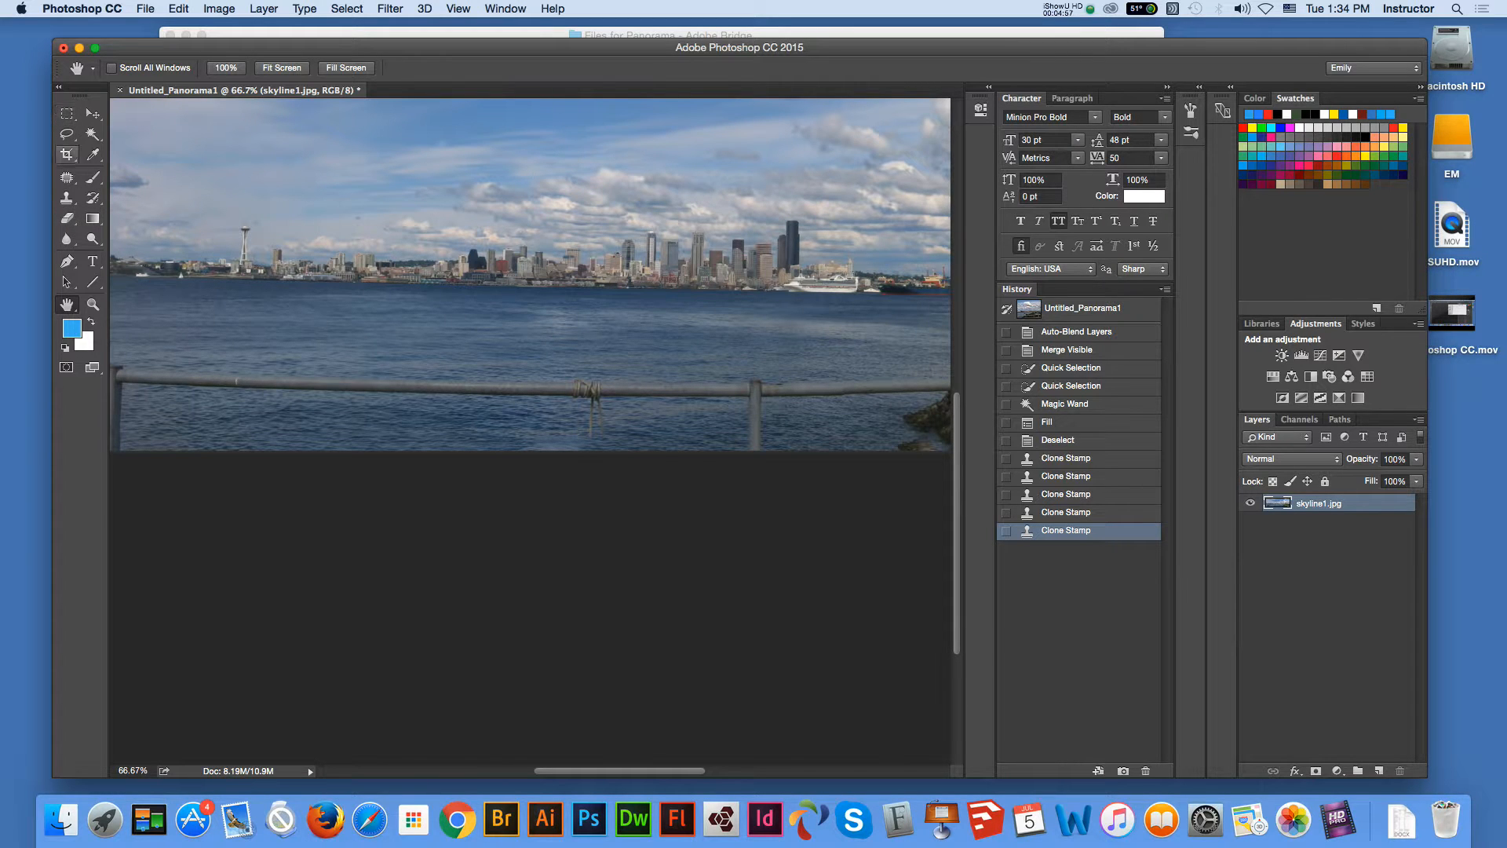
pyautogui.click(67, 177)
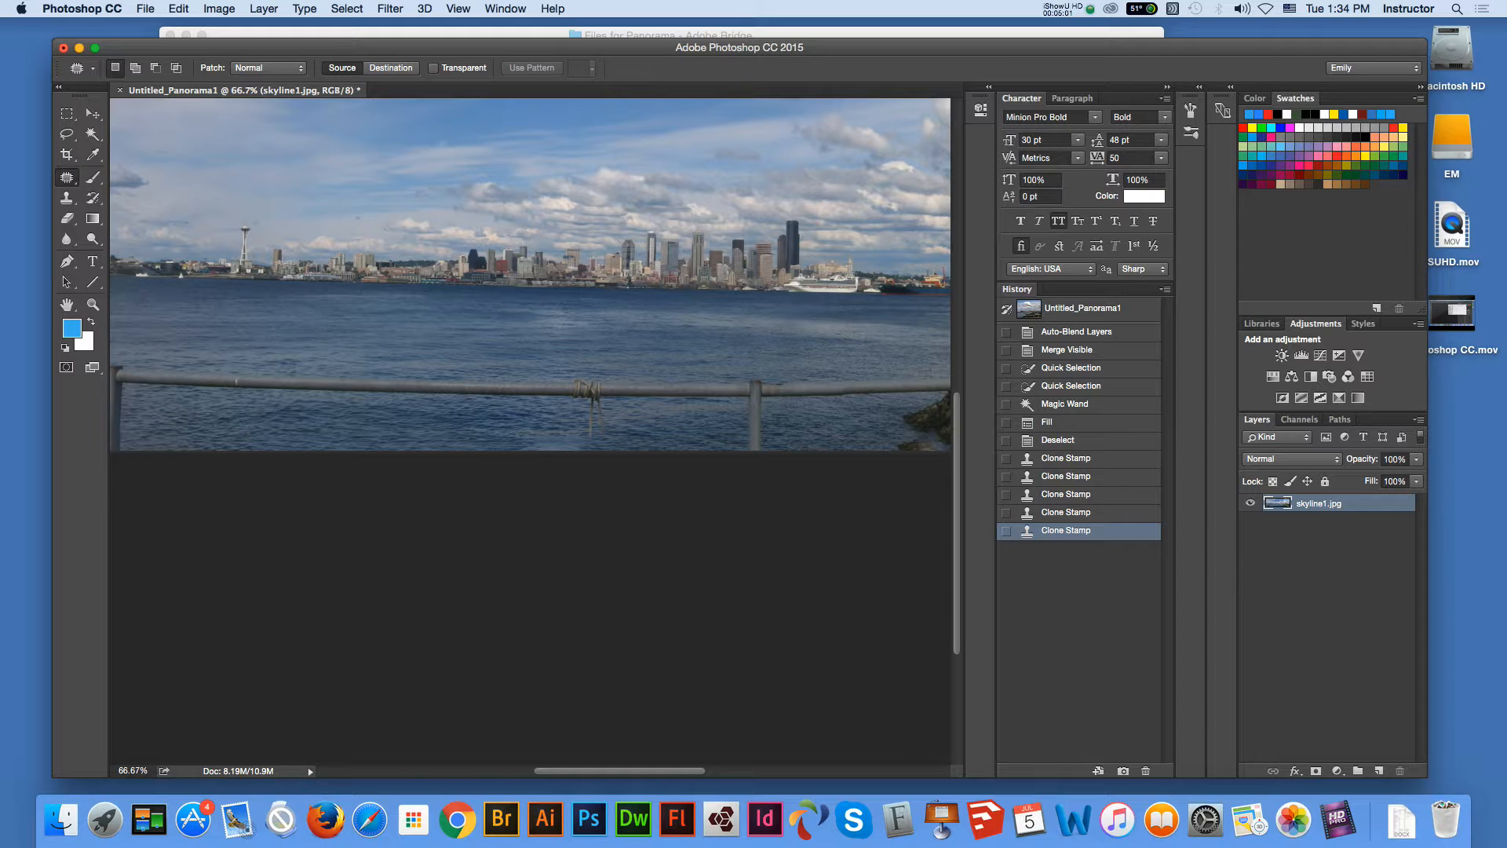
pyautogui.moveTo(584, 444); pyautogui.dragTo(639, 424)
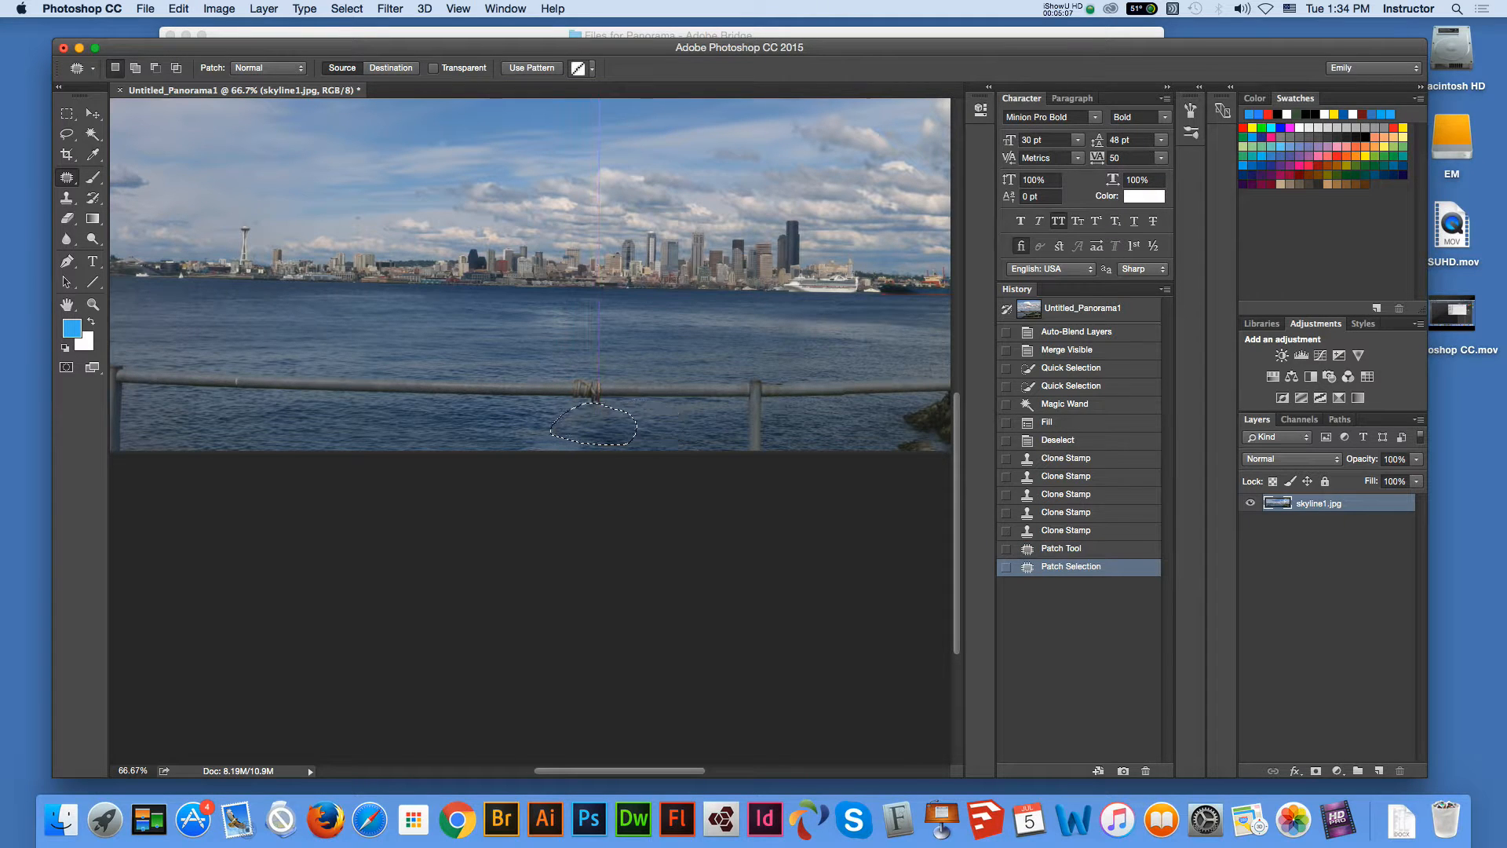
pyautogui.click(67, 114)
pyautogui.press('super+d')
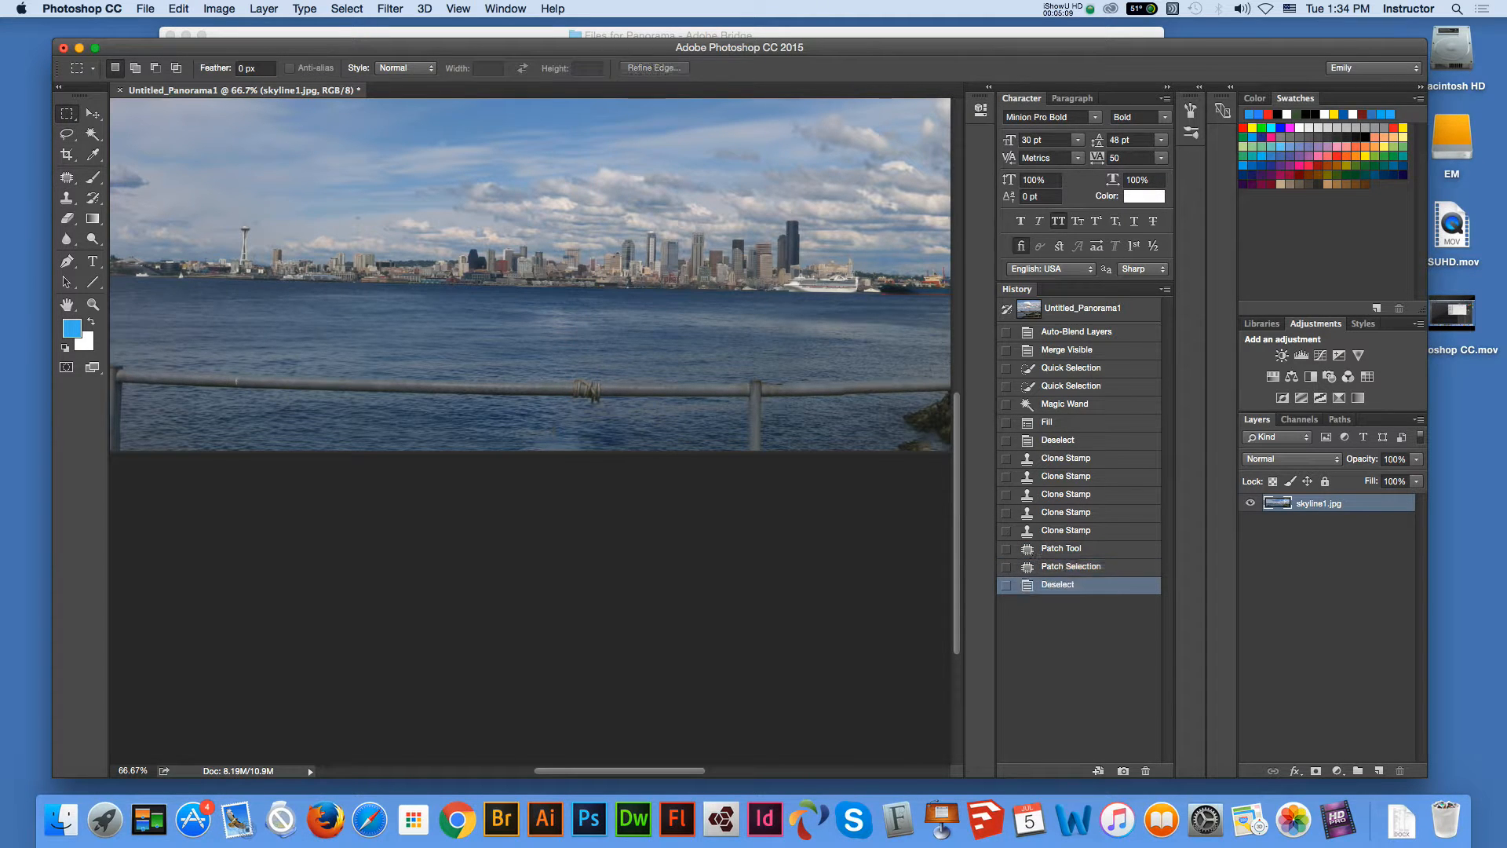
# - Patch the uneven water just left of the removed rope end with neighbouring water and deselect the area
pyautogui.press('j')
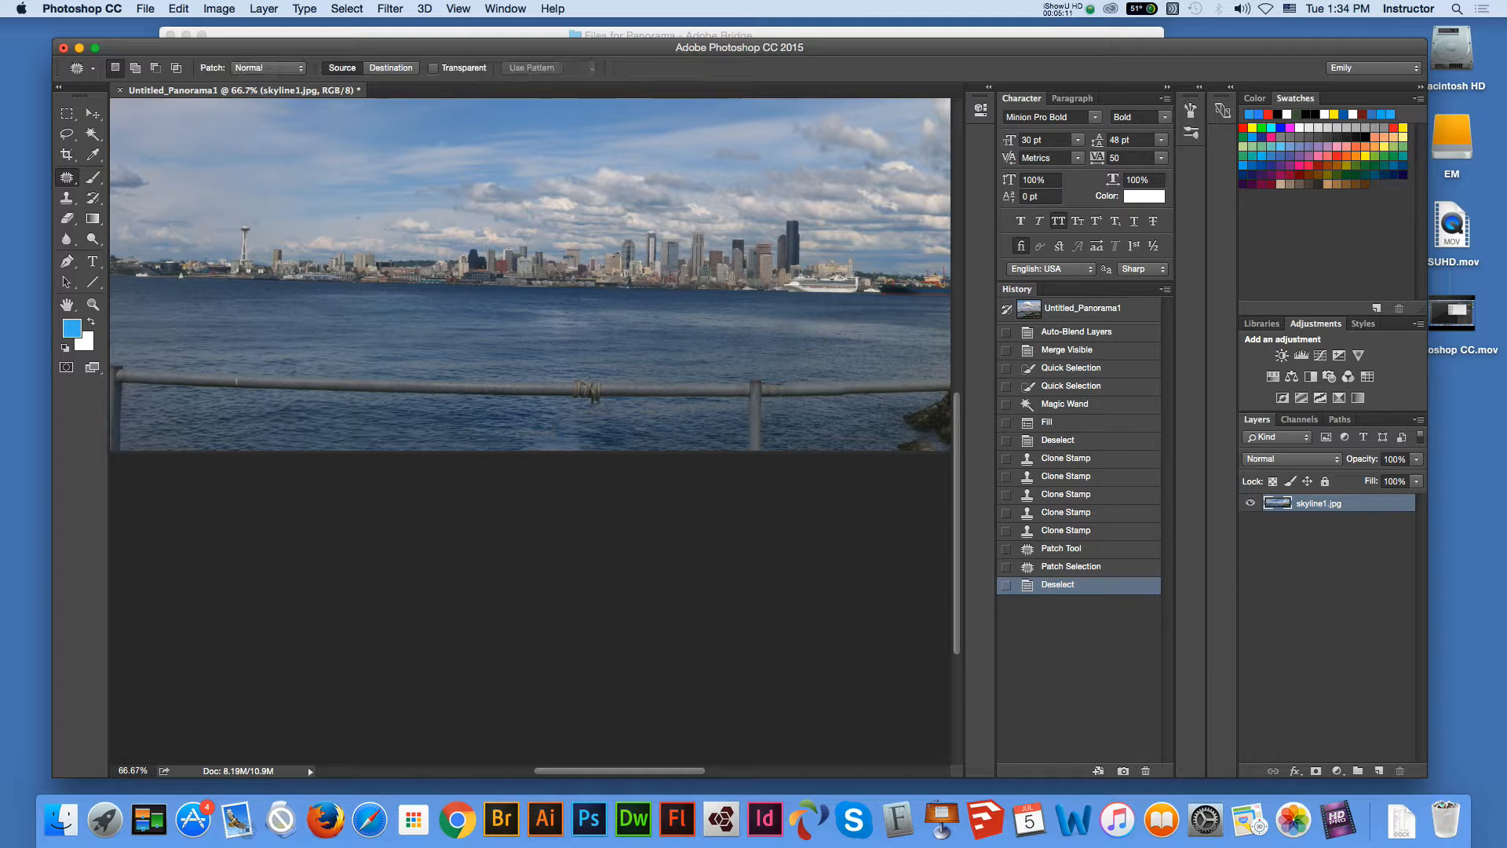
pyautogui.moveTo(510, 438); pyautogui.dragTo(457, 423)
pyautogui.click(66, 133)
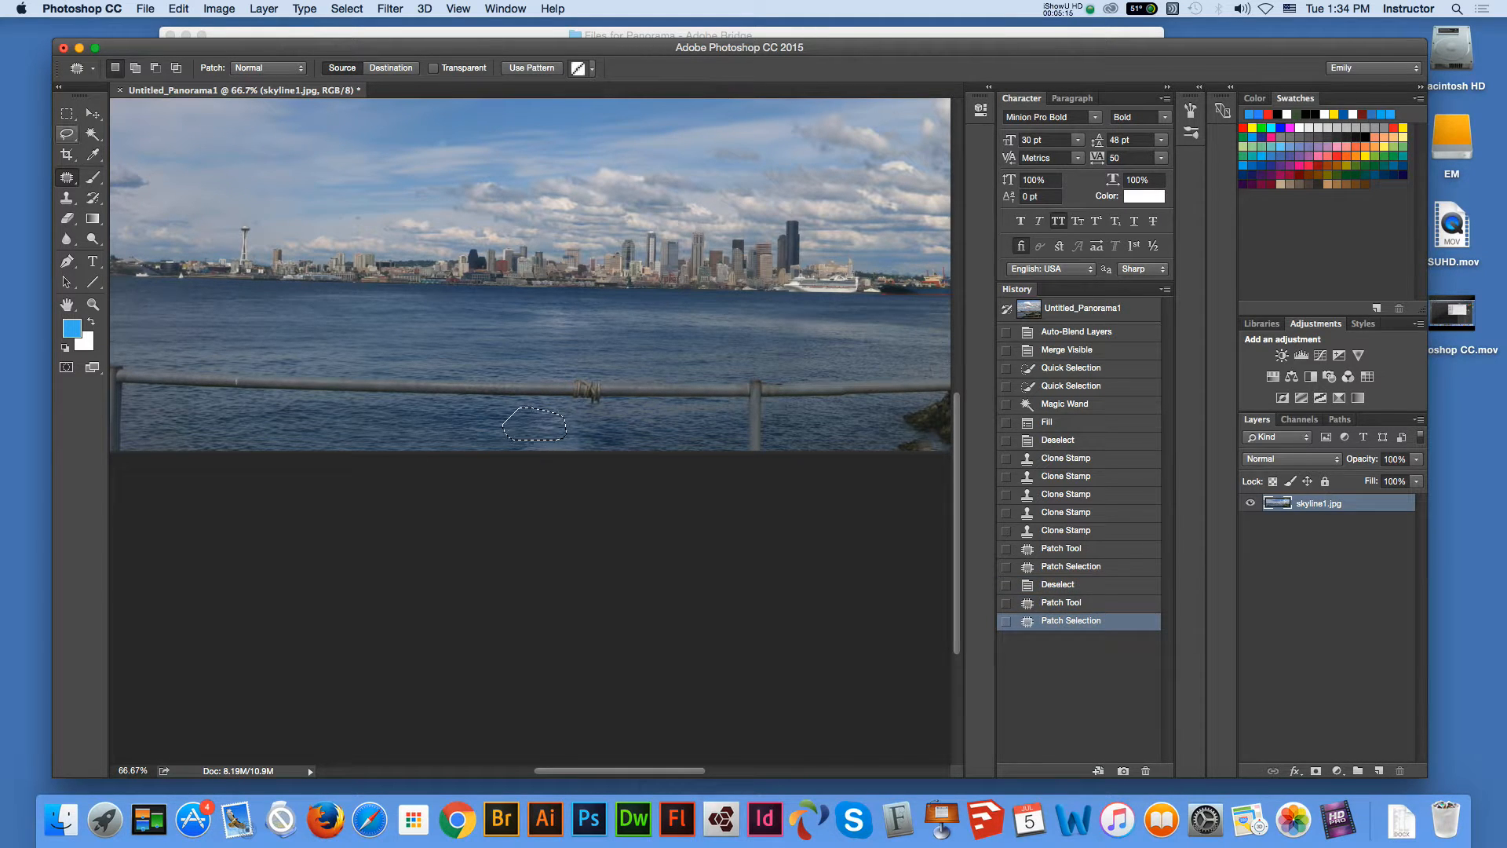
pyautogui.press('super+d')
# - Extend the lower railing at the panorama's right end leftward past the rocks with the Clone Stamp tool
pyautogui.click(67, 305)
pyautogui.moveTo(785, 353); pyautogui.dragTo(264, 351)
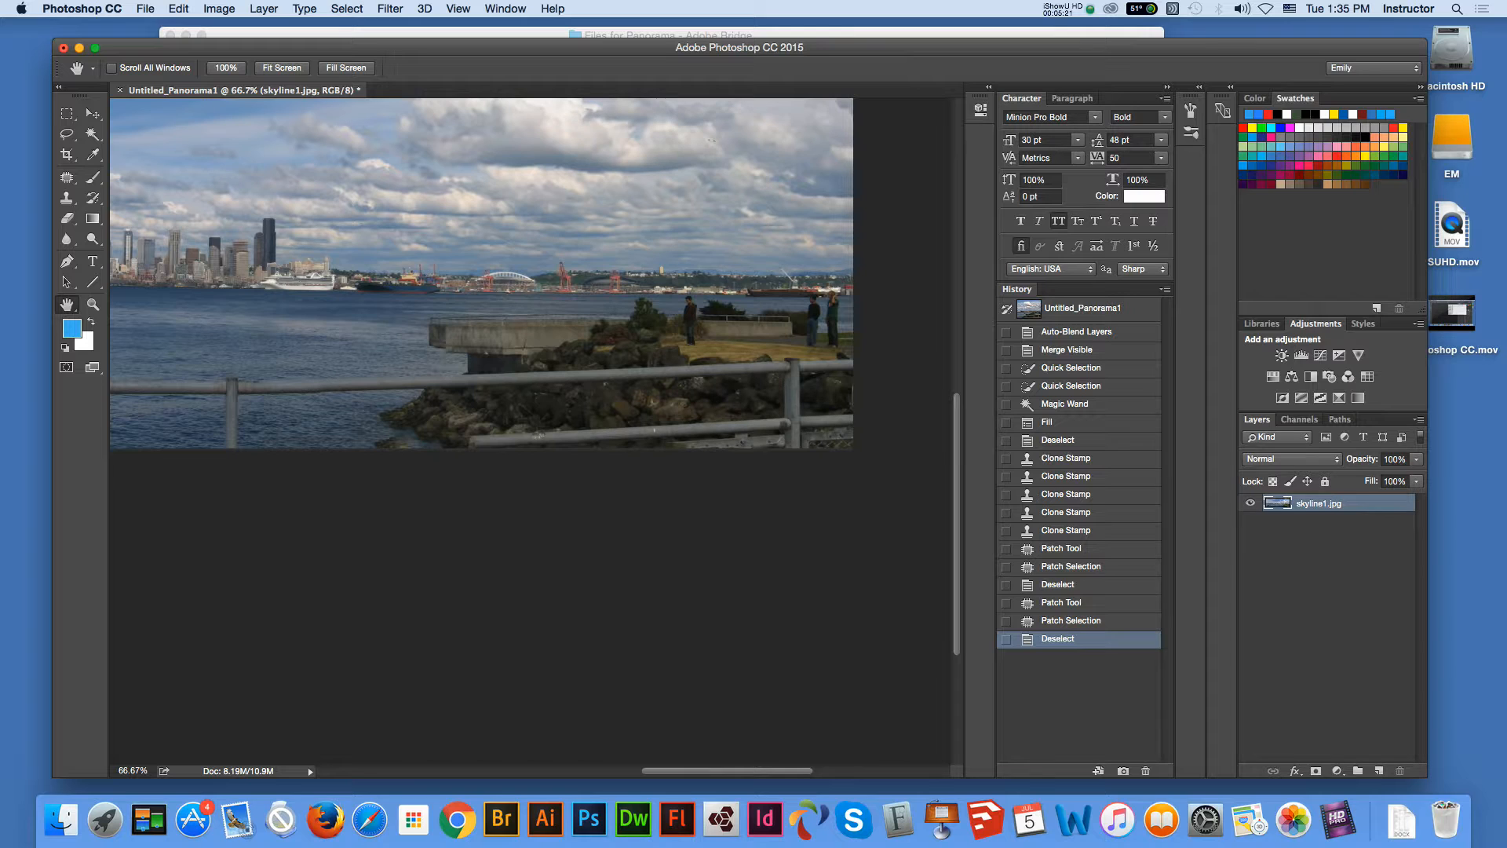
pyautogui.click(67, 198)
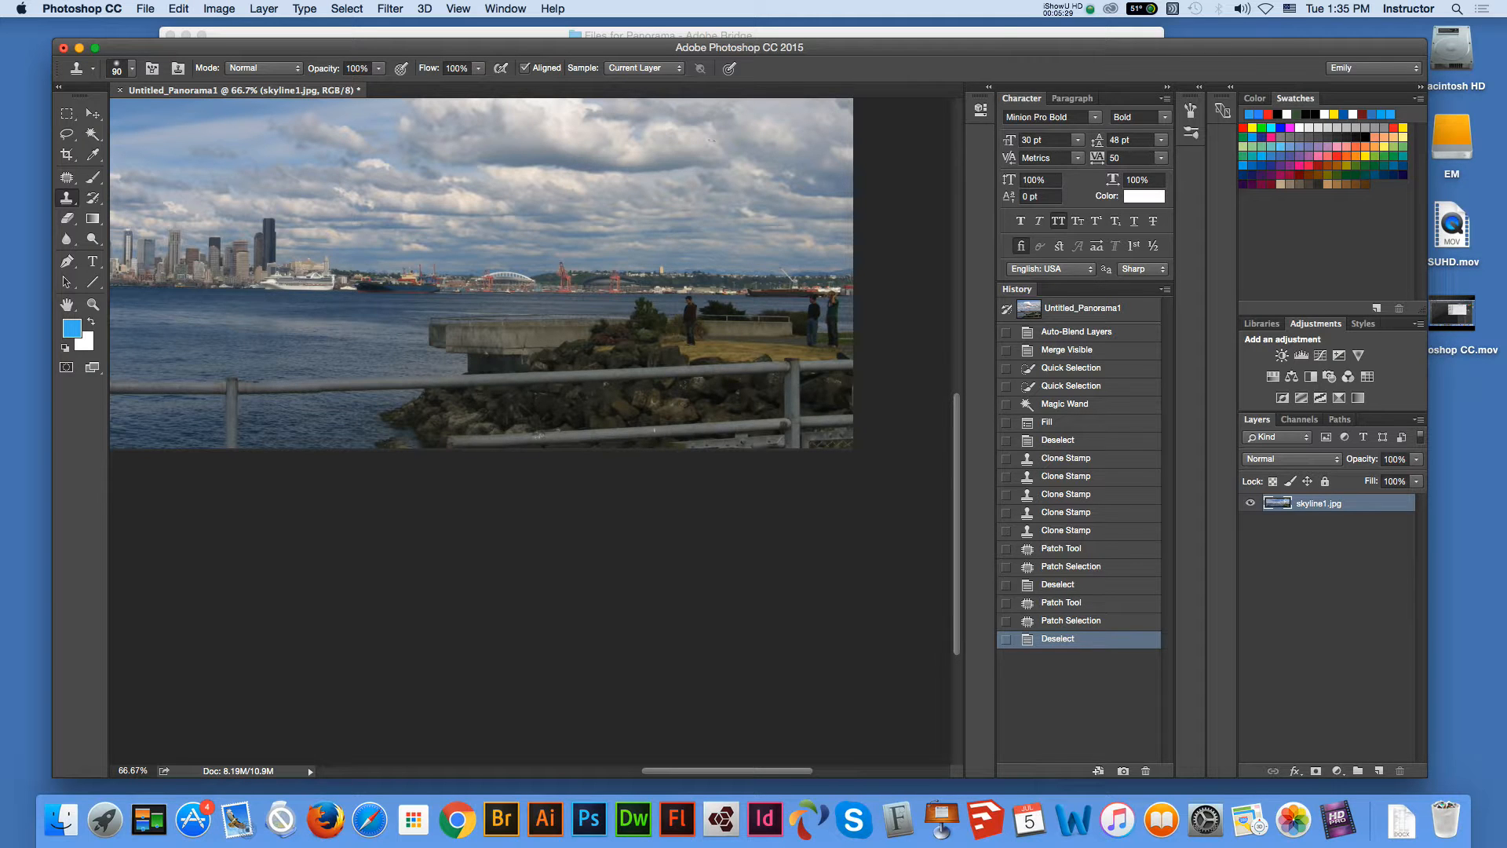
pyautogui.click(538, 436)
pyautogui.moveTo(464, 440)
pyautogui.mouseDown()
pyautogui.moveTo(363, 444)
pyautogui.moveTo(392, 445)
pyautogui.mouseUp()
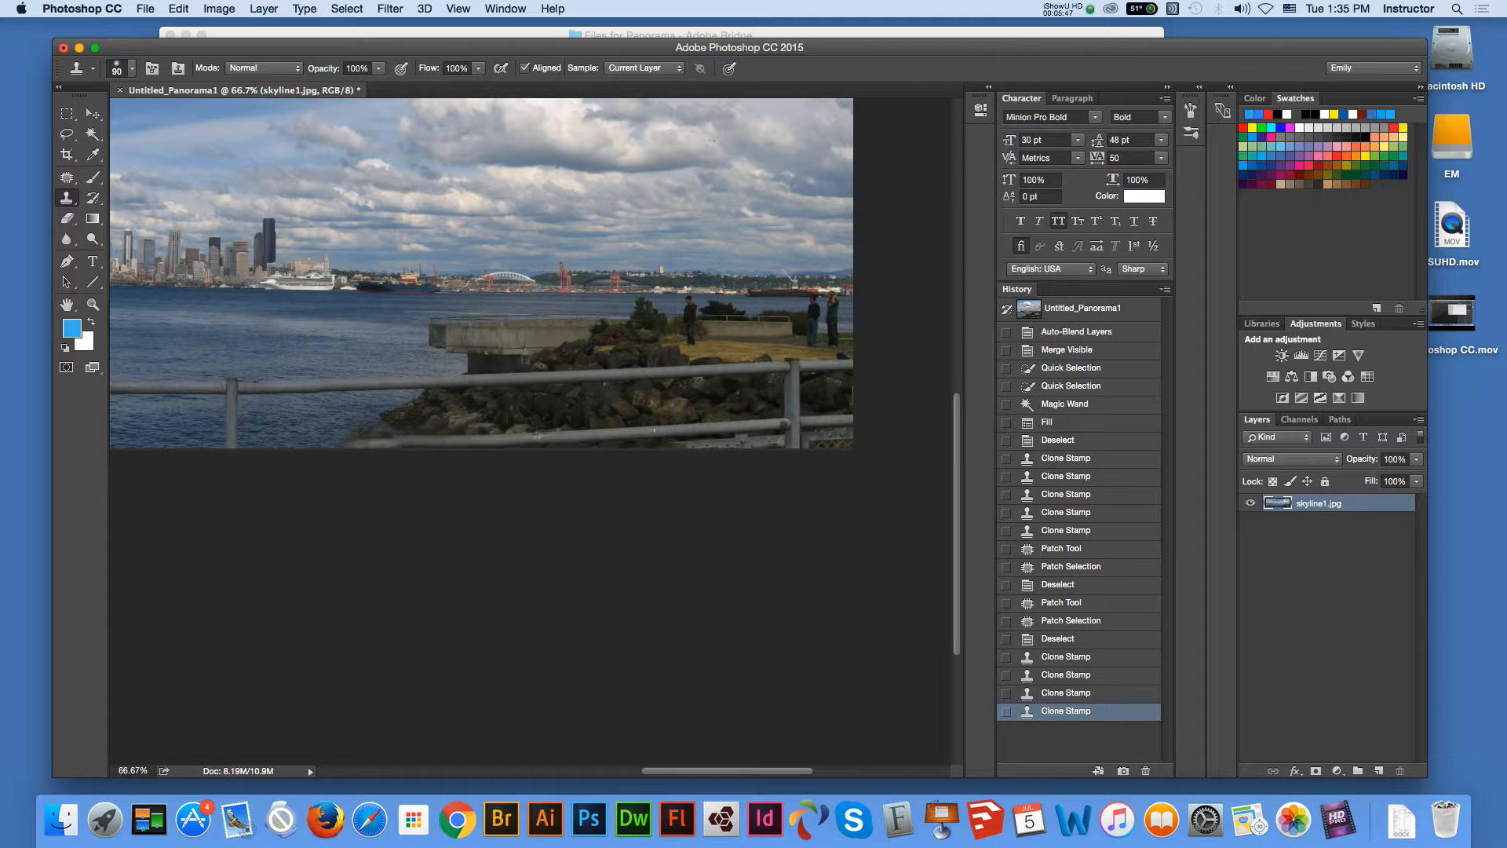
pyautogui.moveTo(389, 441); pyautogui.dragTo(314, 444)
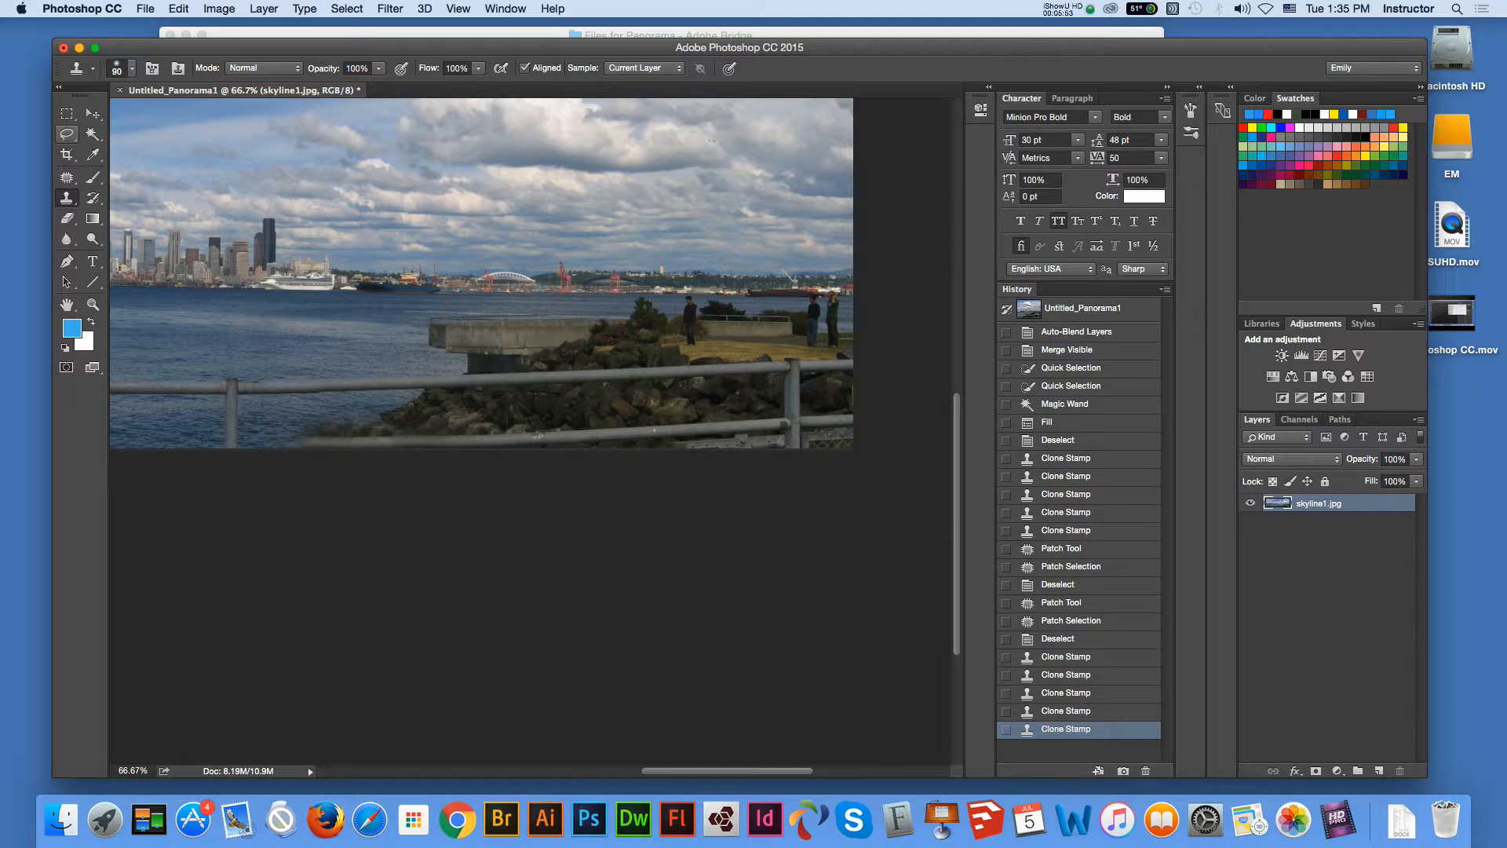
# - Clone water over the area between the fence post and the left end of the extended lower railing
pyautogui.click(284, 422)
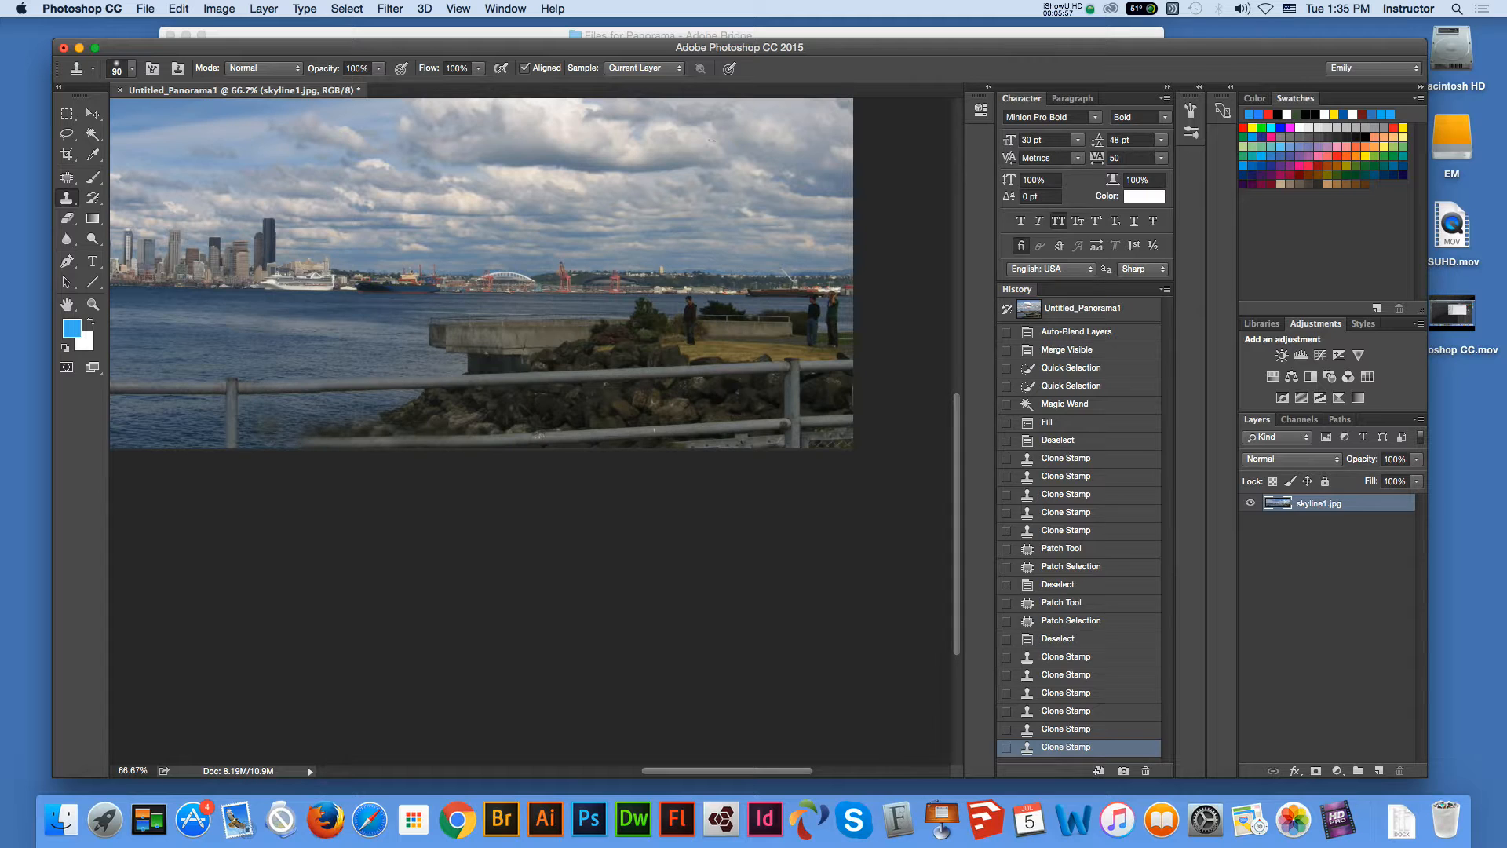
pyautogui.click(253, 423)
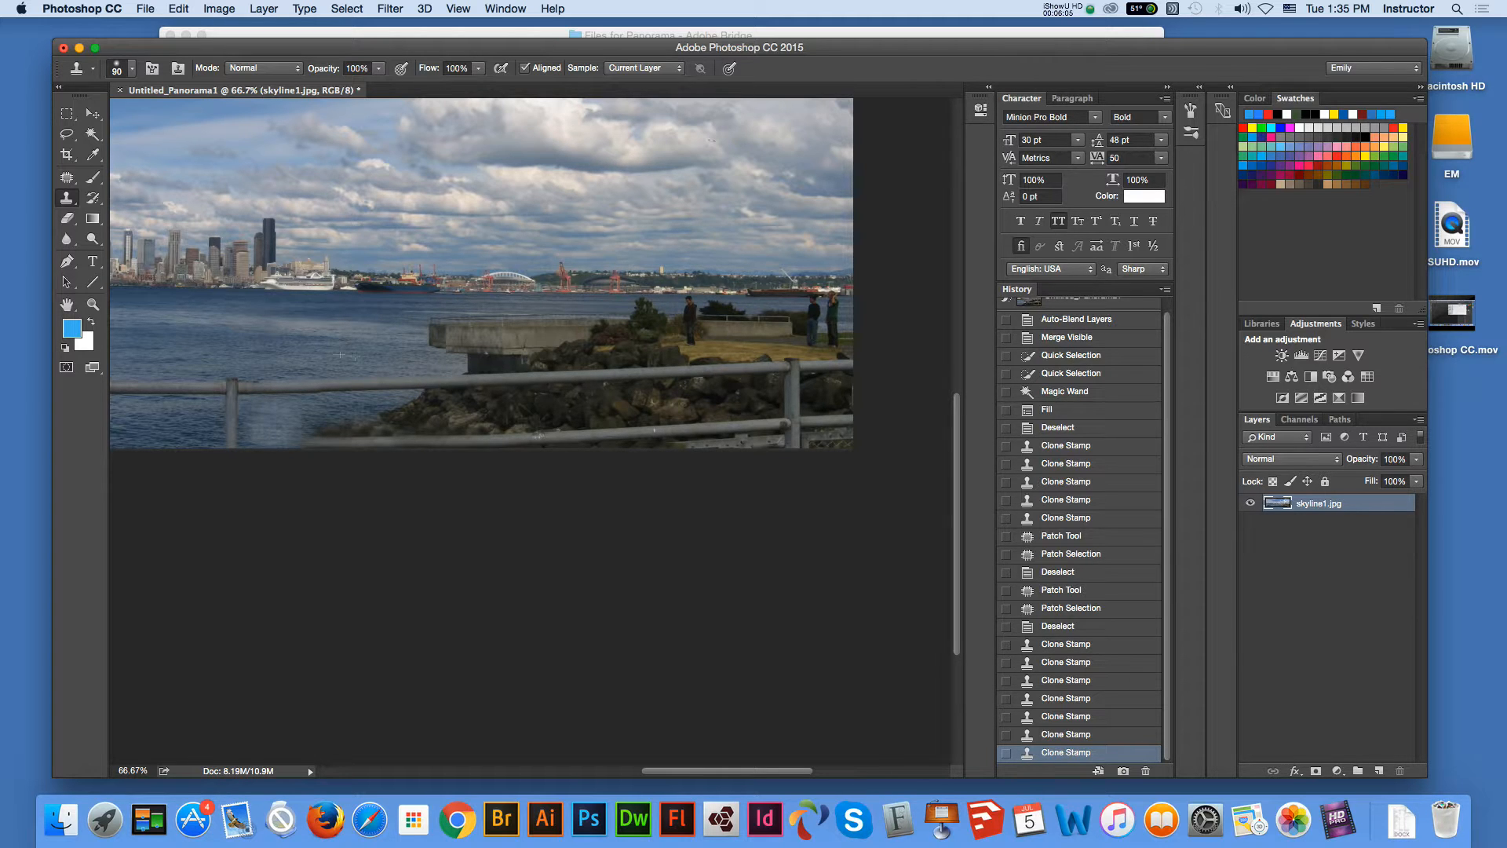
pyautogui.click(302, 419)
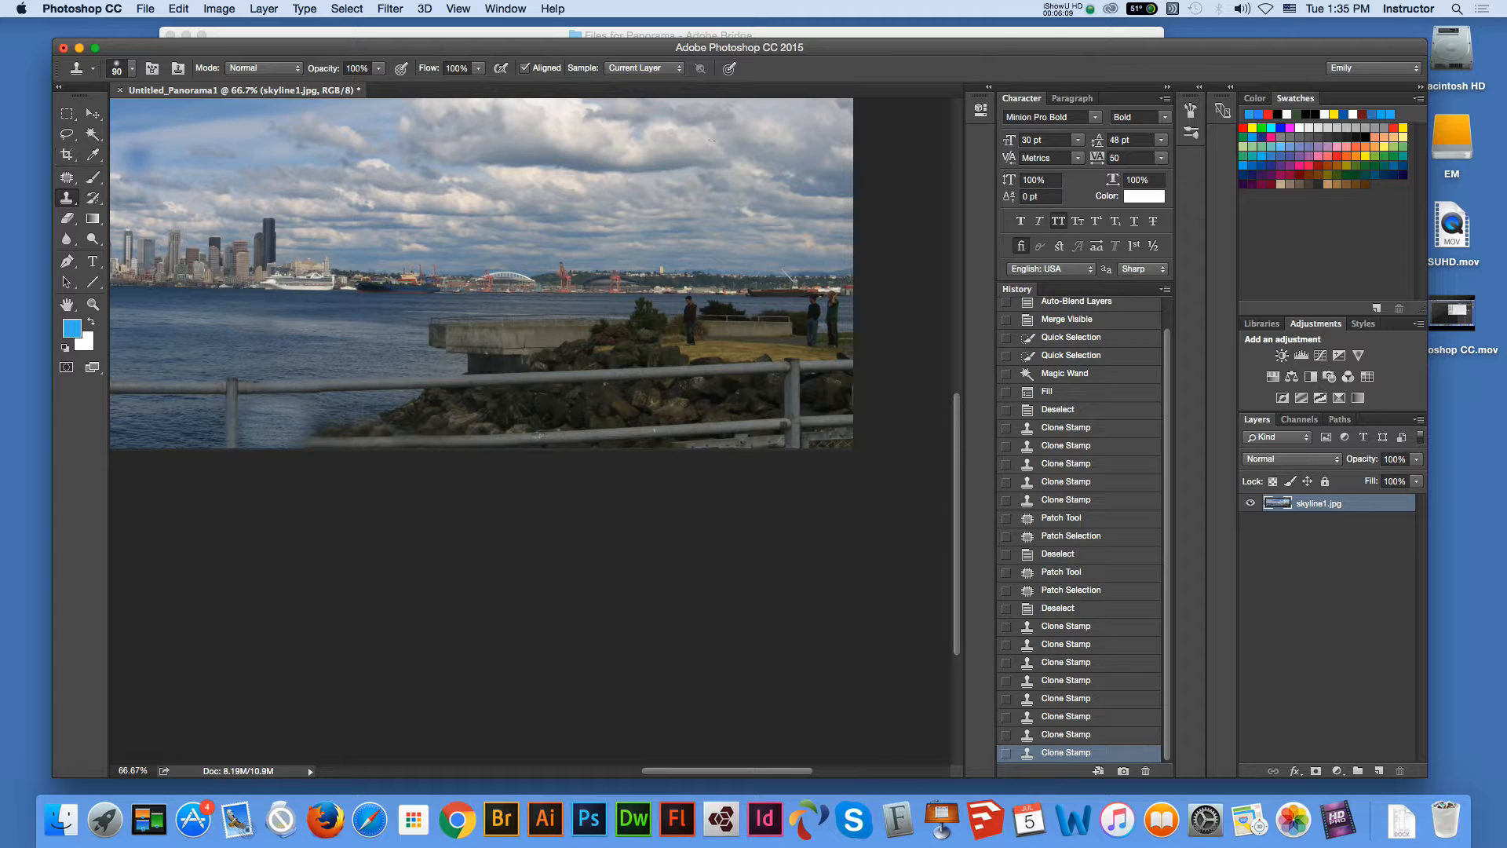
# - Remove the lone person standing on the grass above the rocks with the Patch tool and deselect the area
pyautogui.click(66, 177)
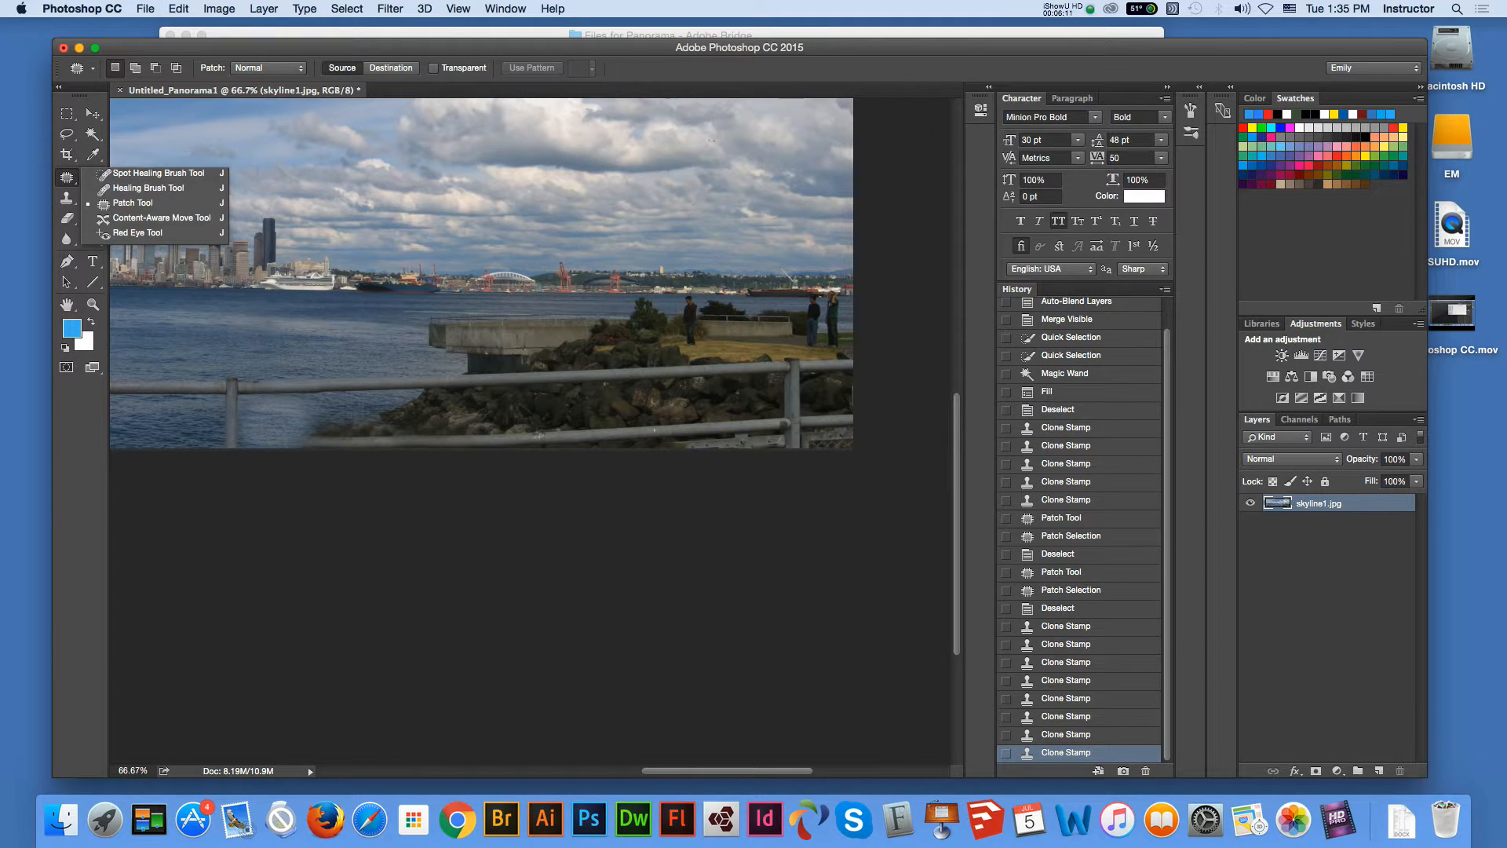
pyautogui.press('Escape')
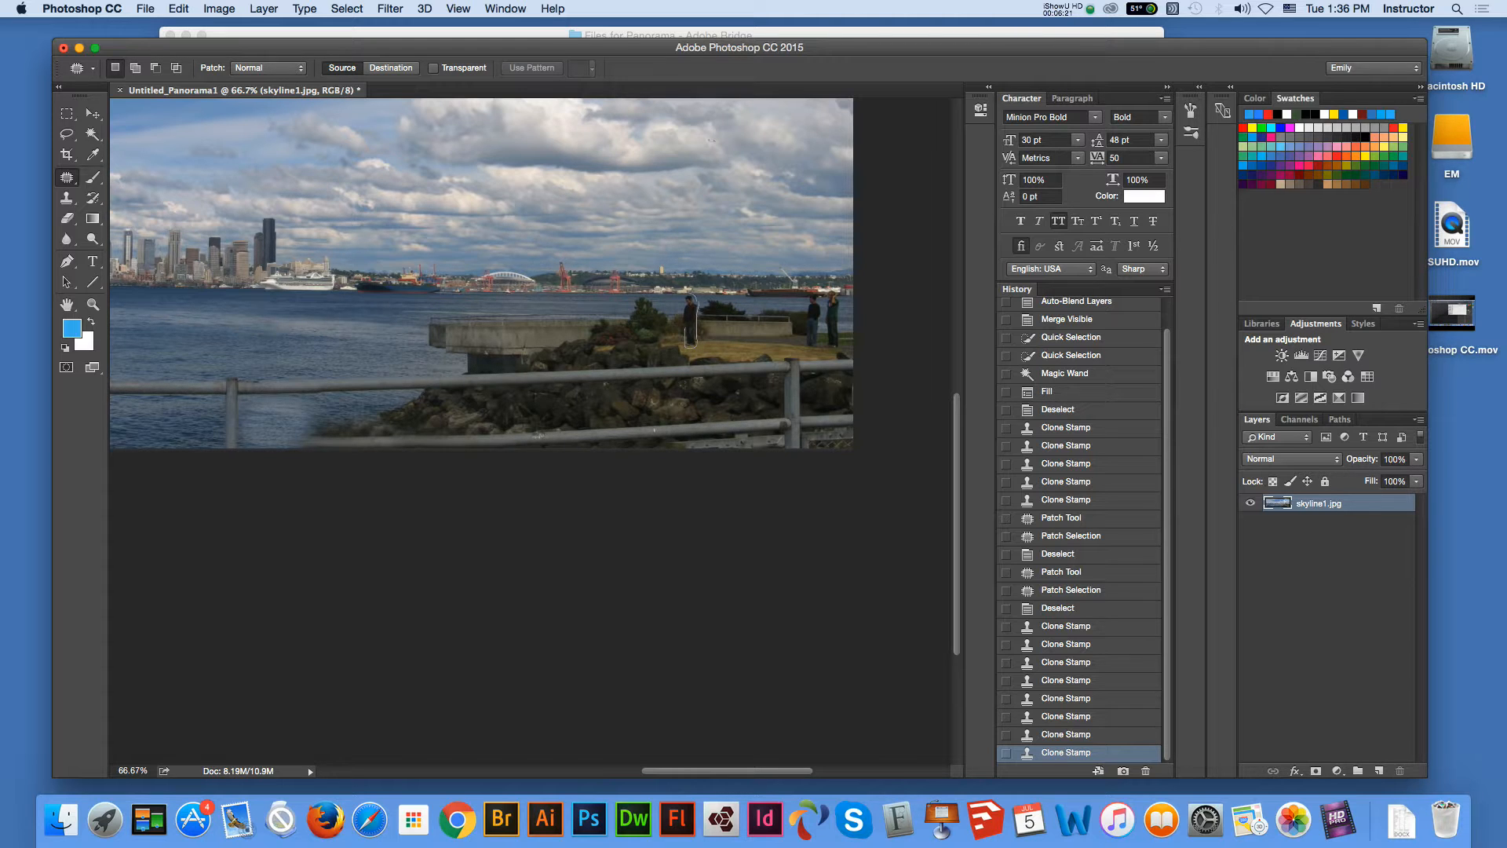
pyautogui.moveTo(683, 314)
pyautogui.mouseDown()
pyautogui.moveTo(685, 329)
pyautogui.moveTo(709, 322)
pyautogui.mouseUp()
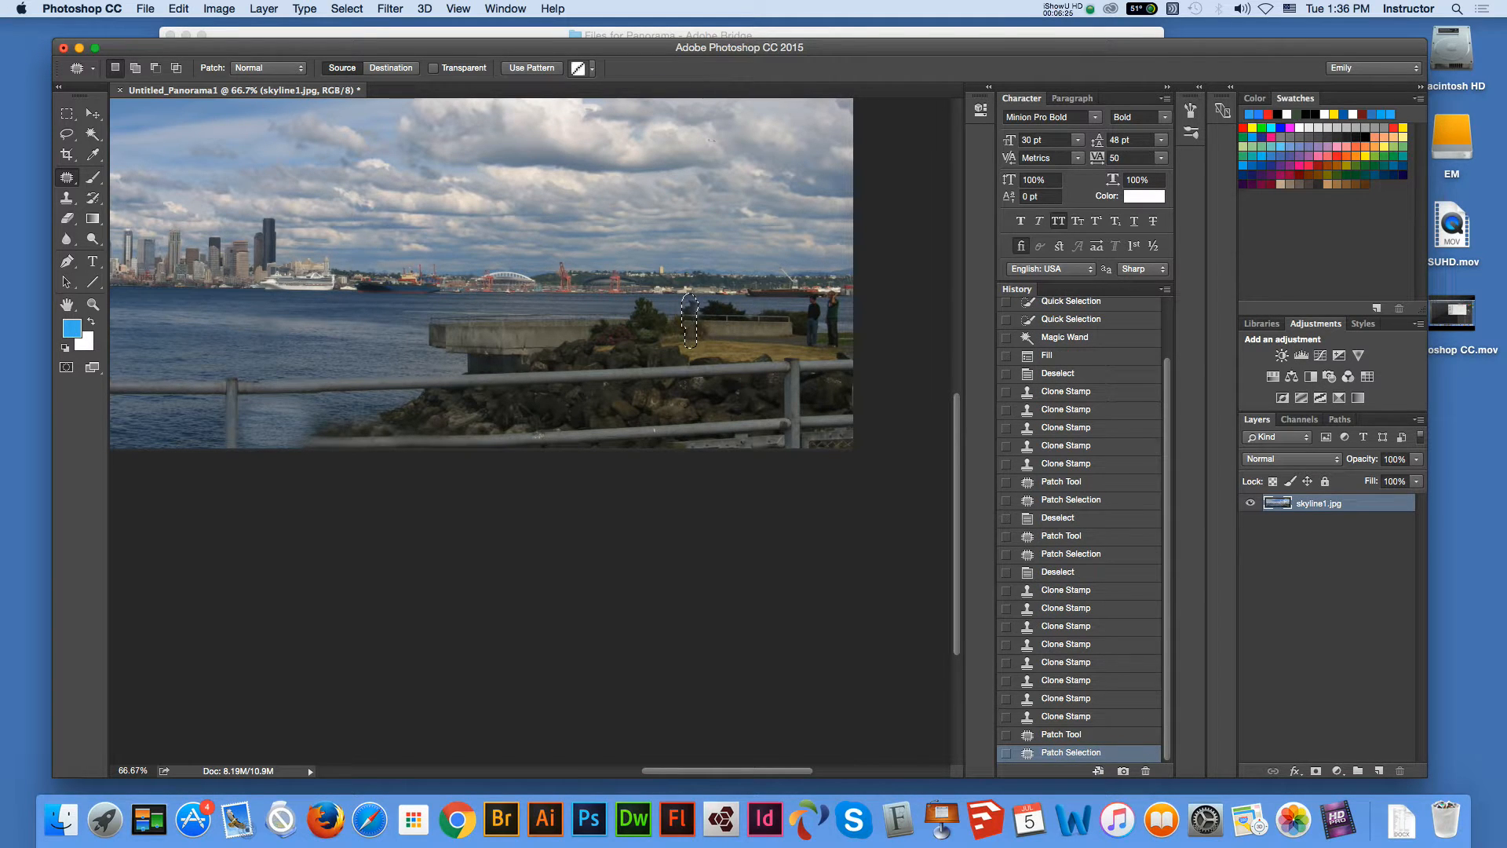
pyautogui.press('m')
pyautogui.press('super+d')
pyautogui.press('j')
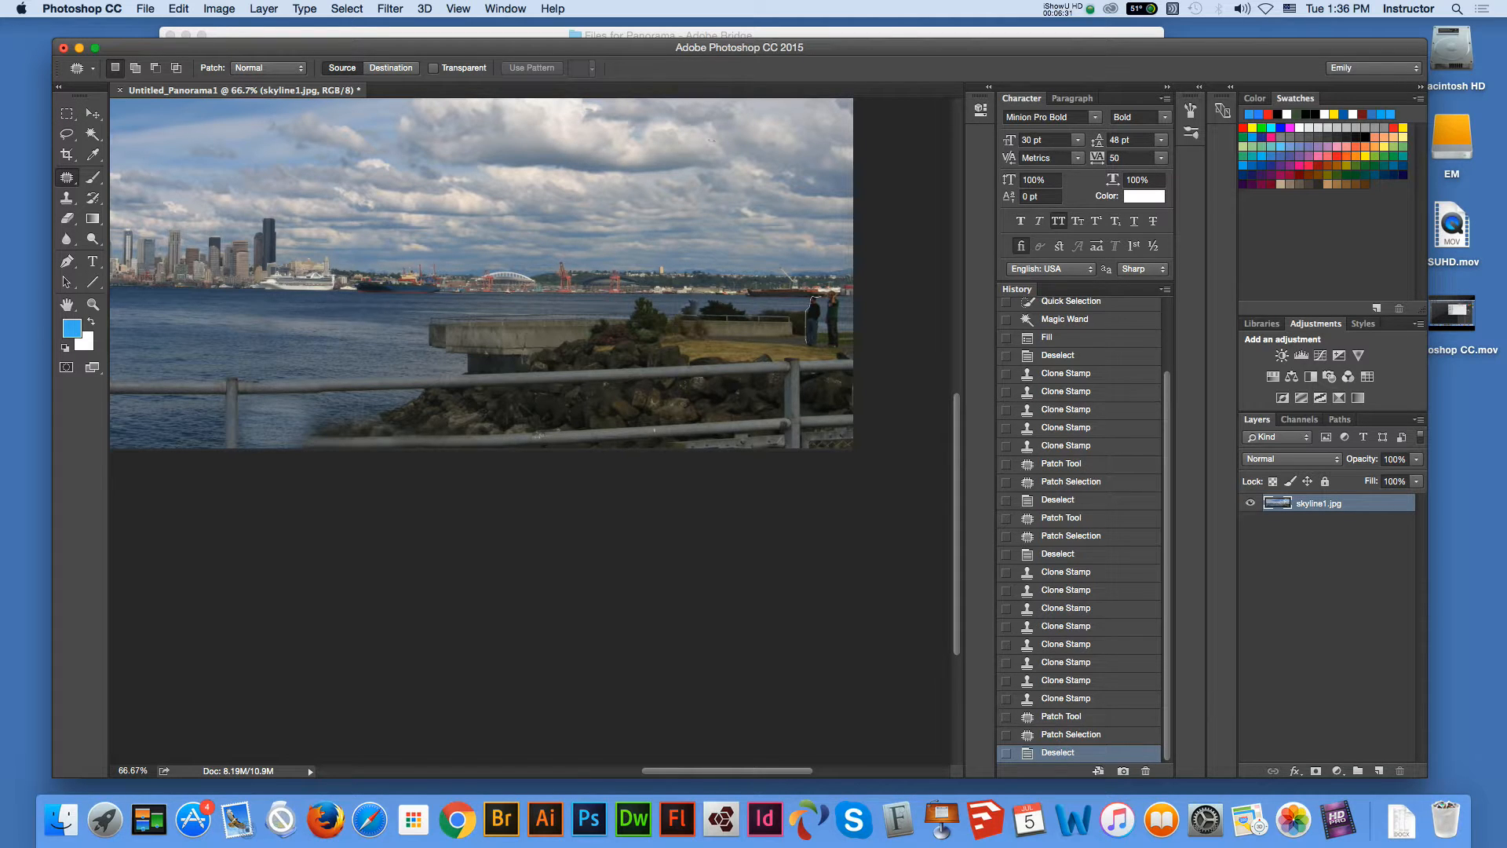
# - Remove the left of the two people standing at the panorama's right end with the Patch tool and deselect the area
pyautogui.moveTo(819, 303); pyautogui.dragTo(801, 321)
pyautogui.press('l')
pyautogui.press('super+d')
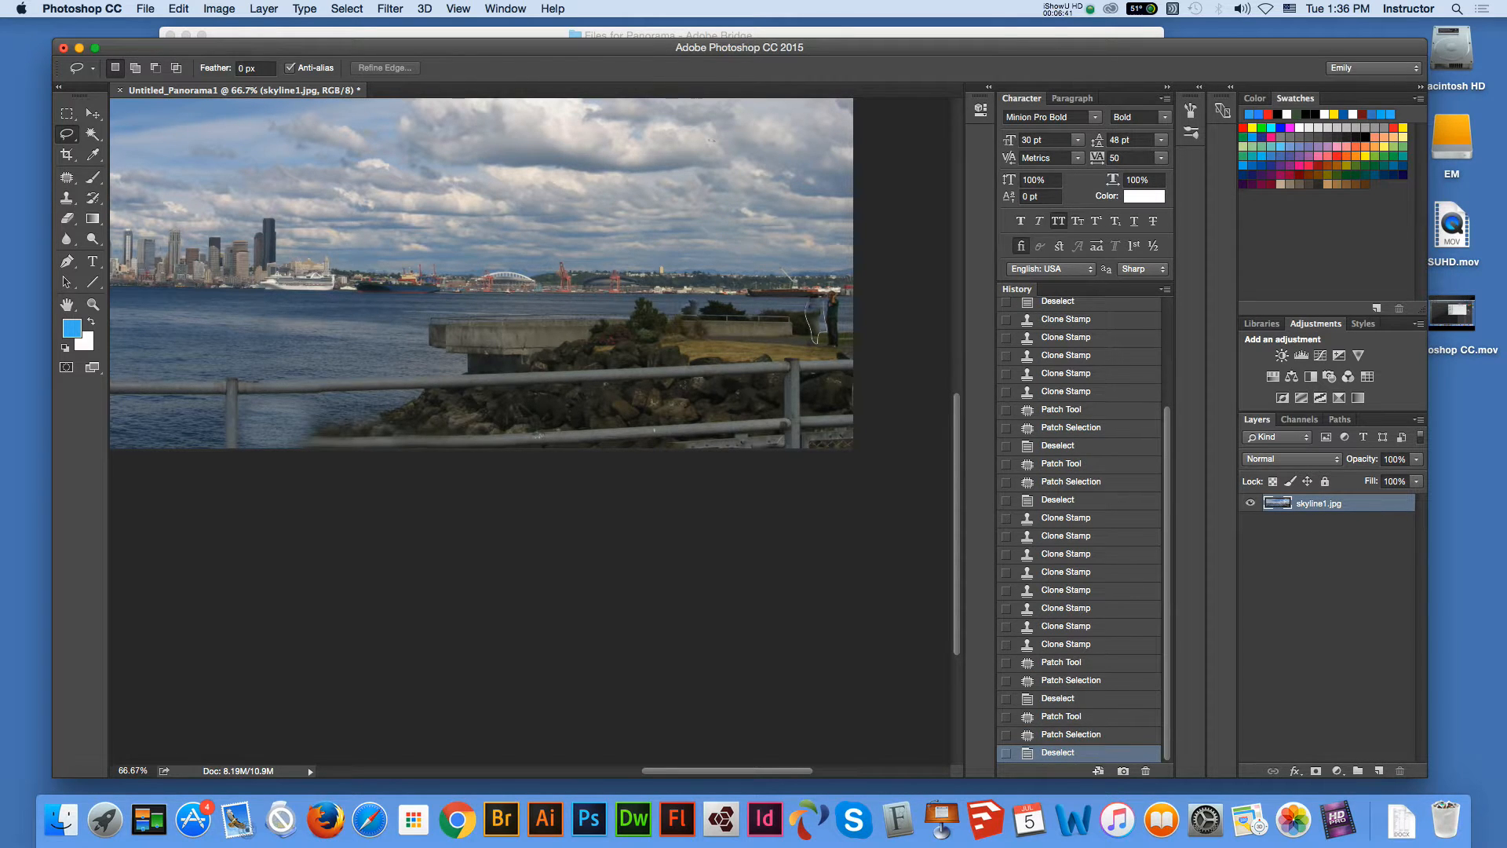
pyautogui.moveTo(821, 297); pyautogui.dragTo(800, 306)
pyautogui.press('j')
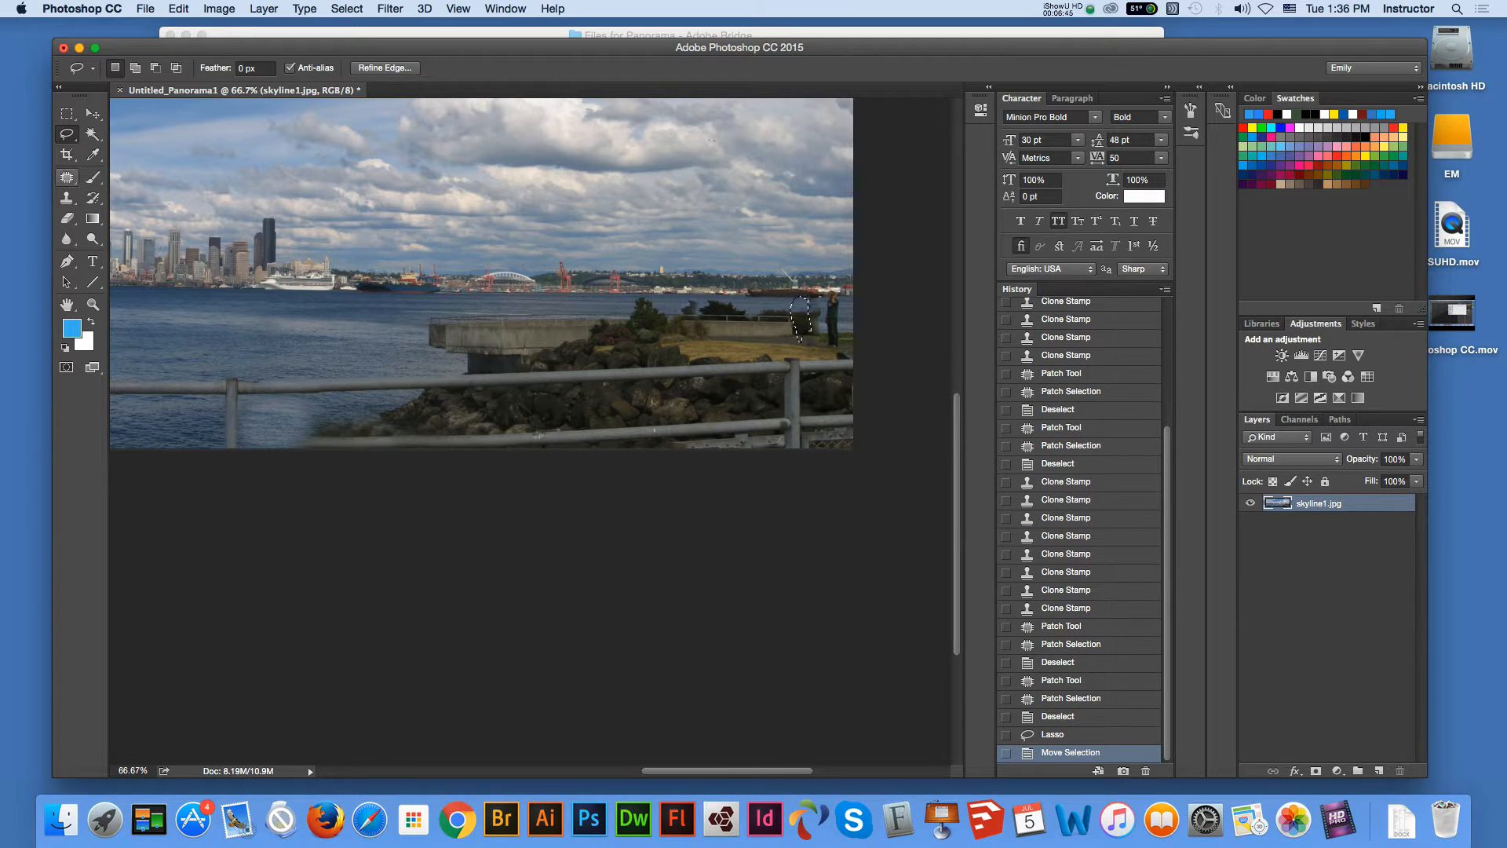
pyautogui.press('super+d')
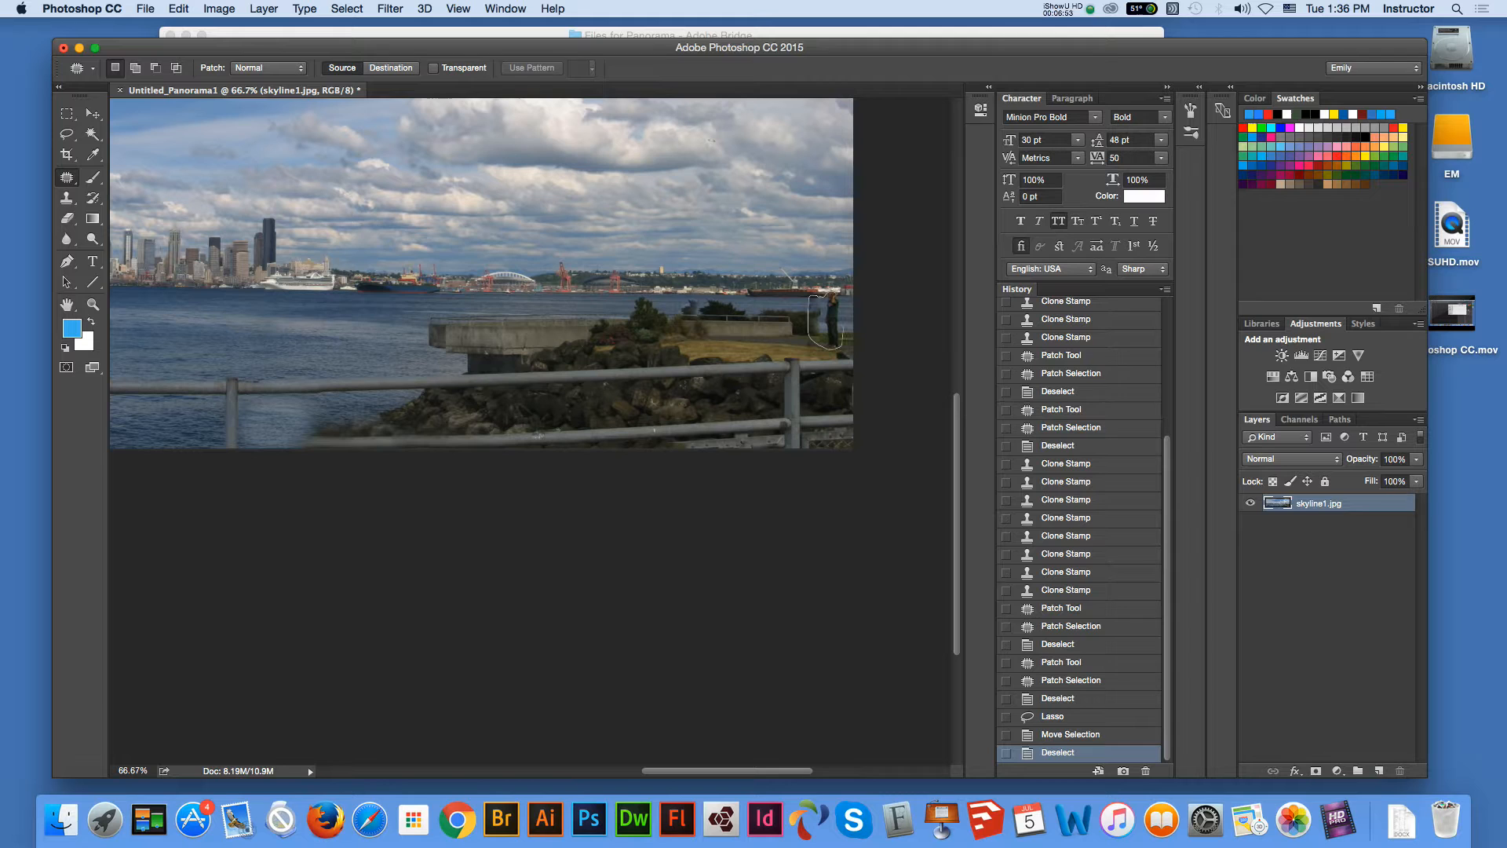
# - Patch out the remaining person at the panorama's right end using the scenery just beside them, and clear the selection
pyautogui.moveTo(834, 293)
pyautogui.mouseDown()
pyautogui.moveTo(791, 298)
pyautogui.moveTo(796, 321)
pyautogui.moveTo(775, 322)
pyautogui.moveTo(799, 322)
pyautogui.mouseUp()
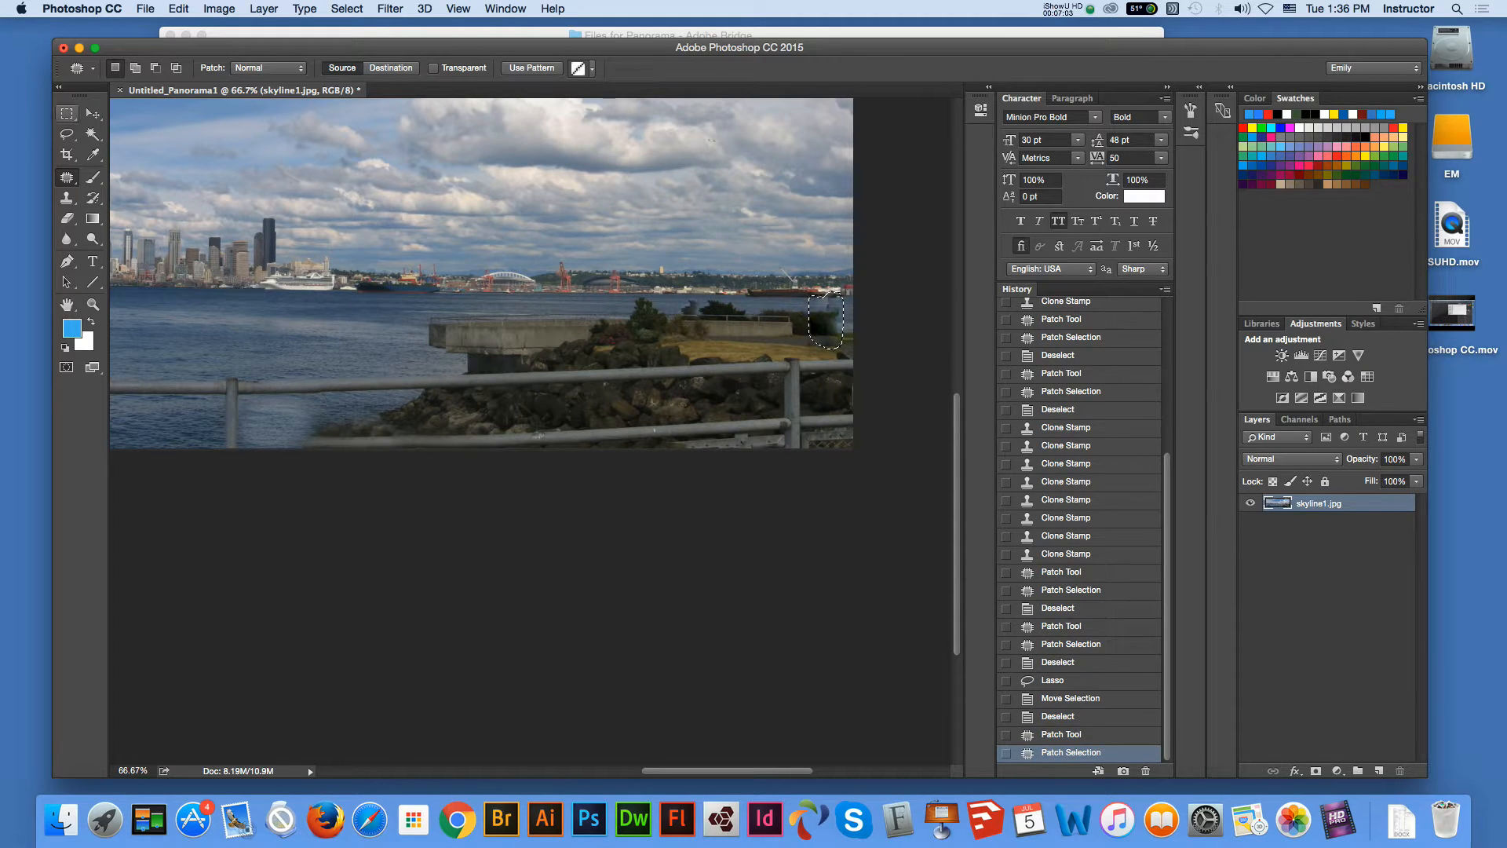
pyautogui.press('m')
pyautogui.press('super+d')
# - Patch the leftover traces where the last person stood near the panorama's right edge and deselect the area
pyautogui.press('j')
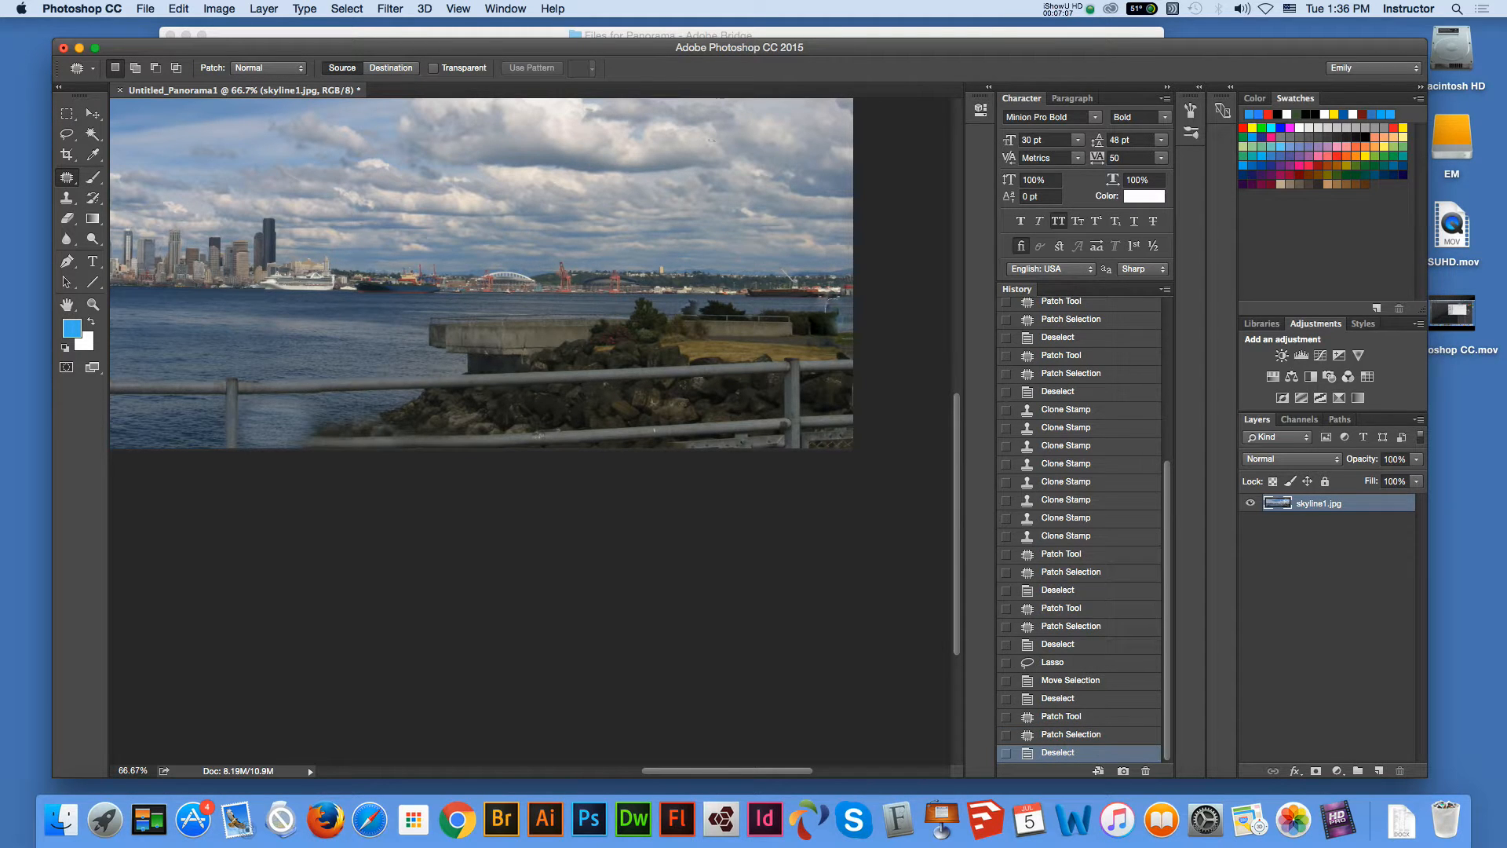
pyautogui.moveTo(826, 310)
pyautogui.mouseDown()
pyautogui.moveTo(815, 302)
pyautogui.moveTo(840, 320)
pyautogui.mouseUp()
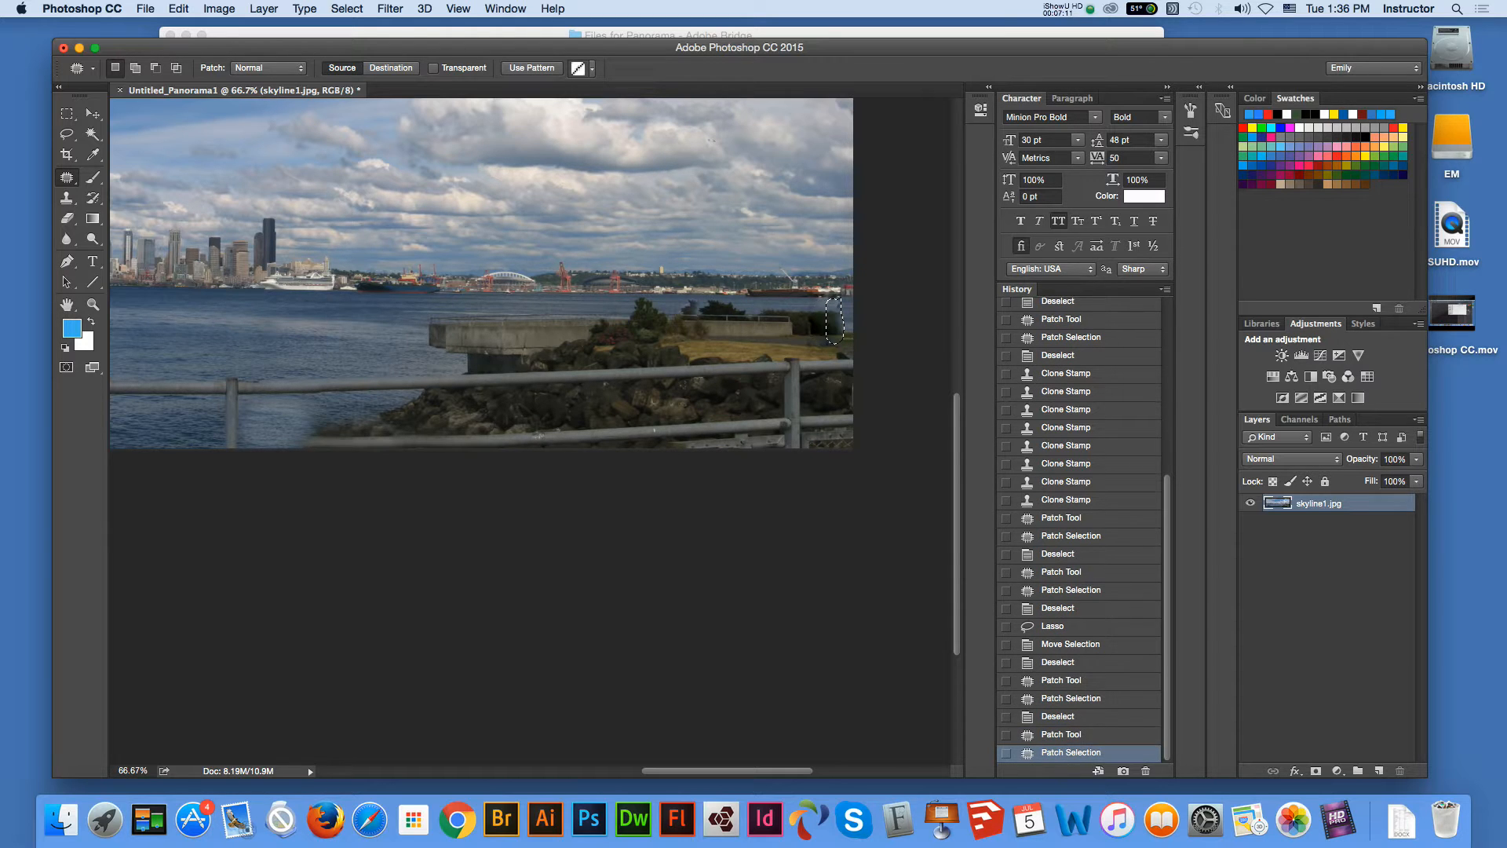
pyautogui.press('m')
pyautogui.press('super+d')
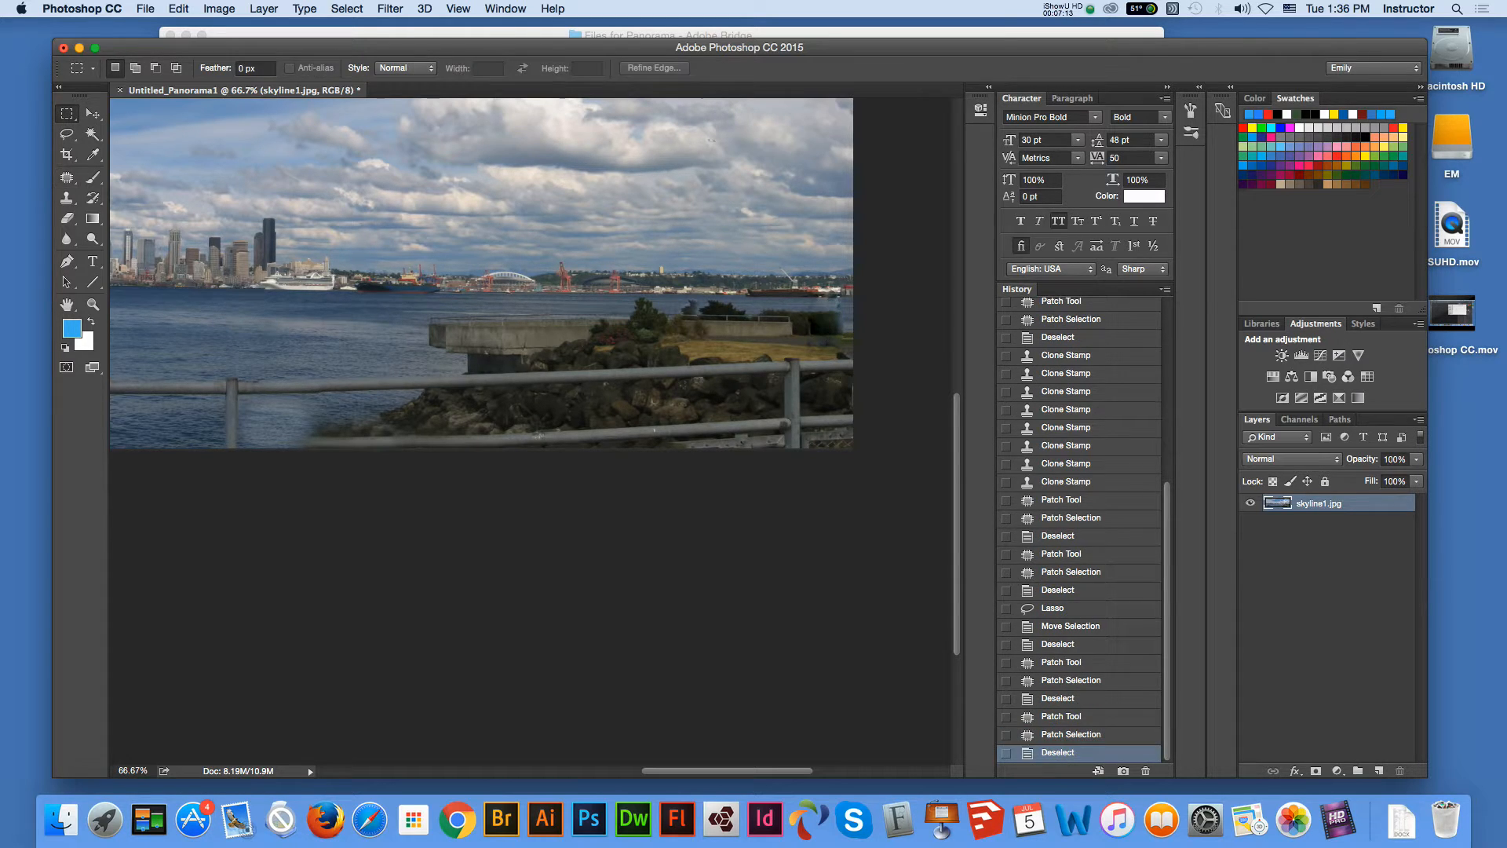
# - Apply the Dust & Scratches filter to the panorama with a radius of 1 pixel and a threshold of 0 levels
pyautogui.press('z')
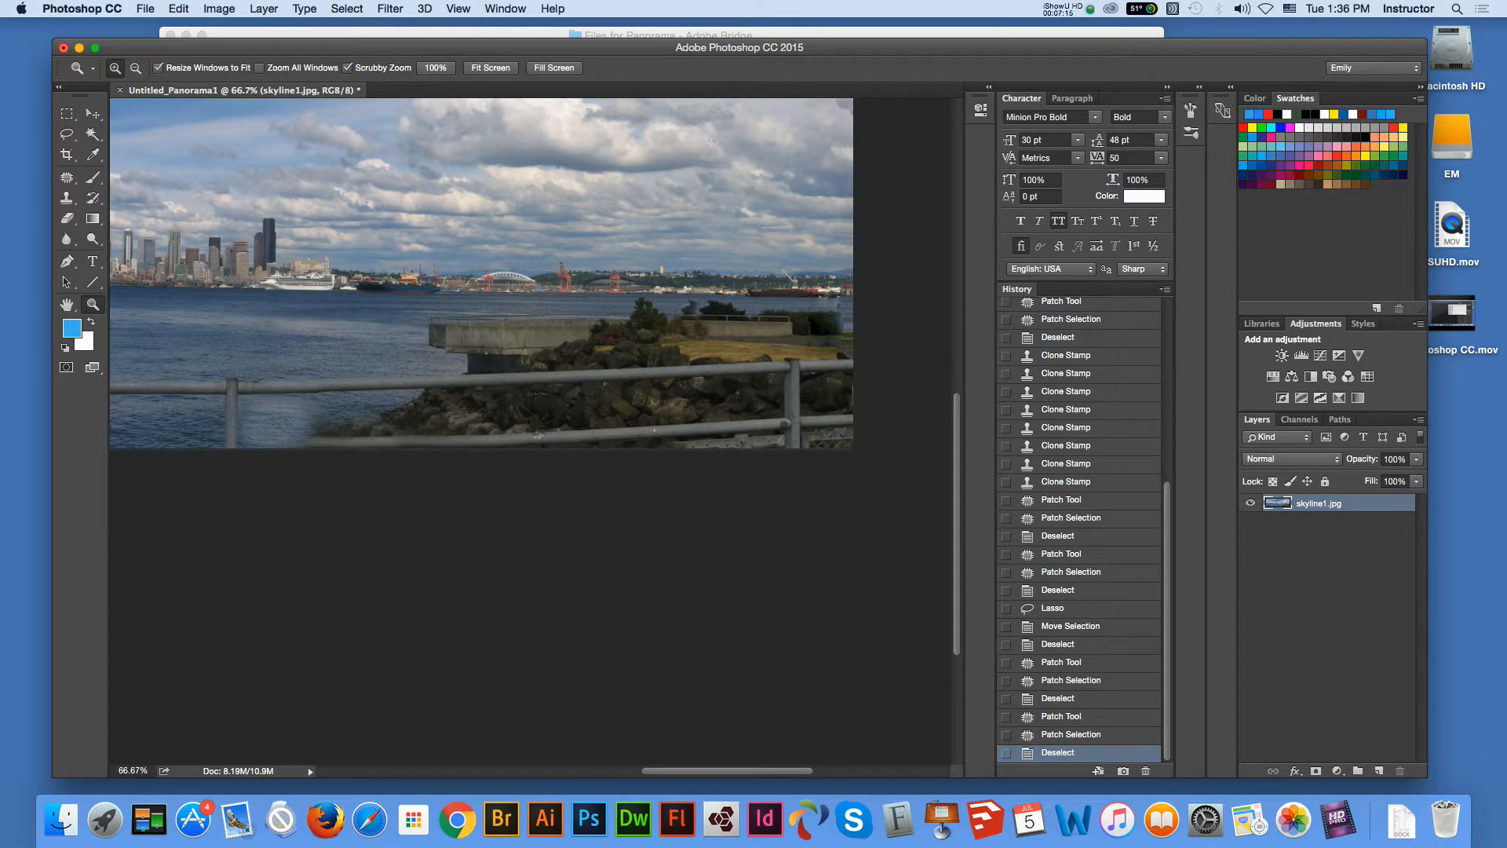
pyautogui.click(389, 9)
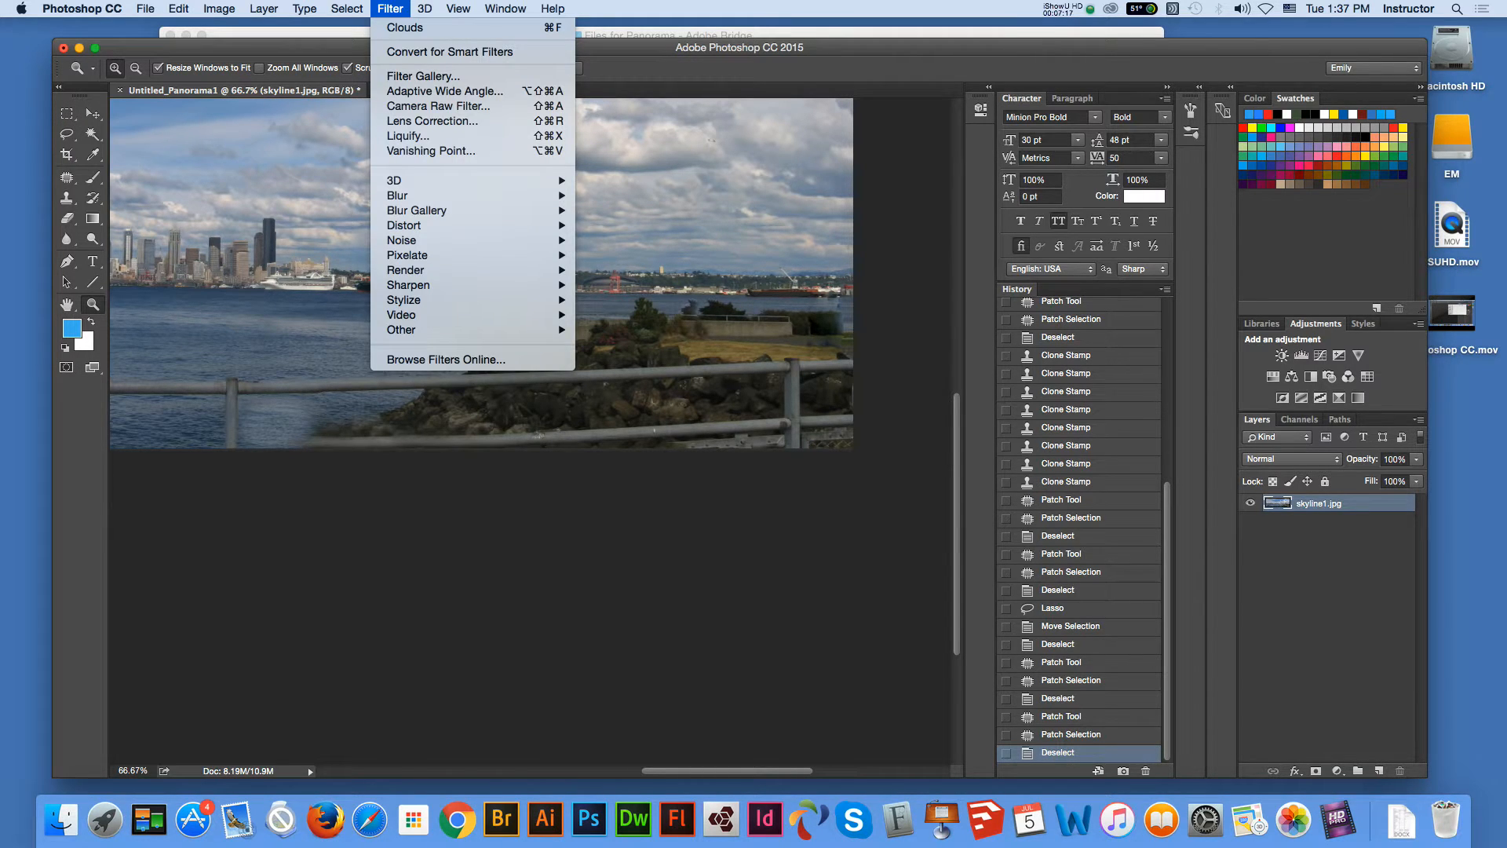
pyautogui.moveTo(440, 225)
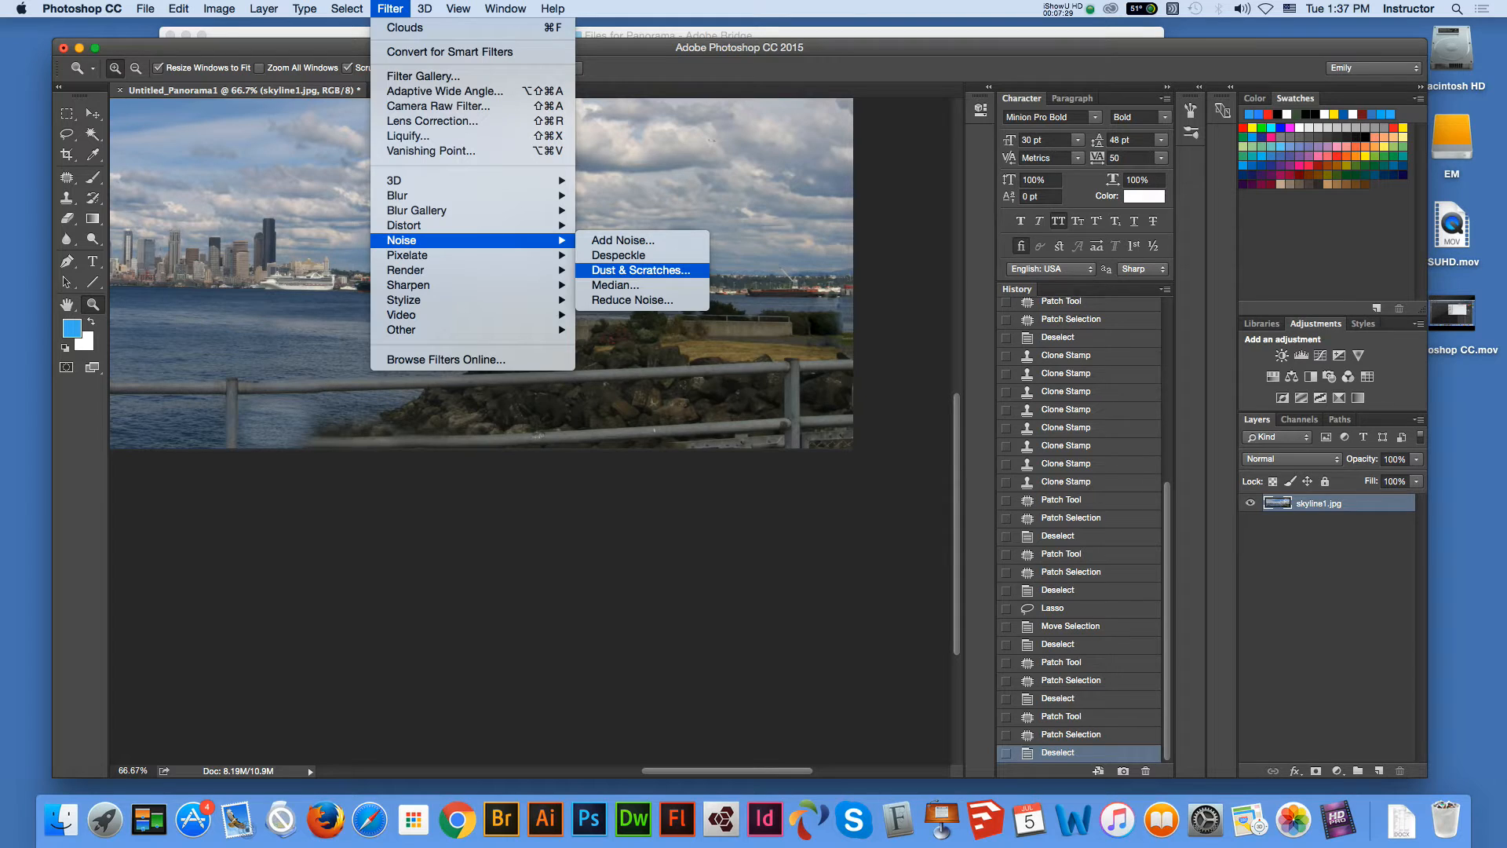
pyautogui.click(640, 270)
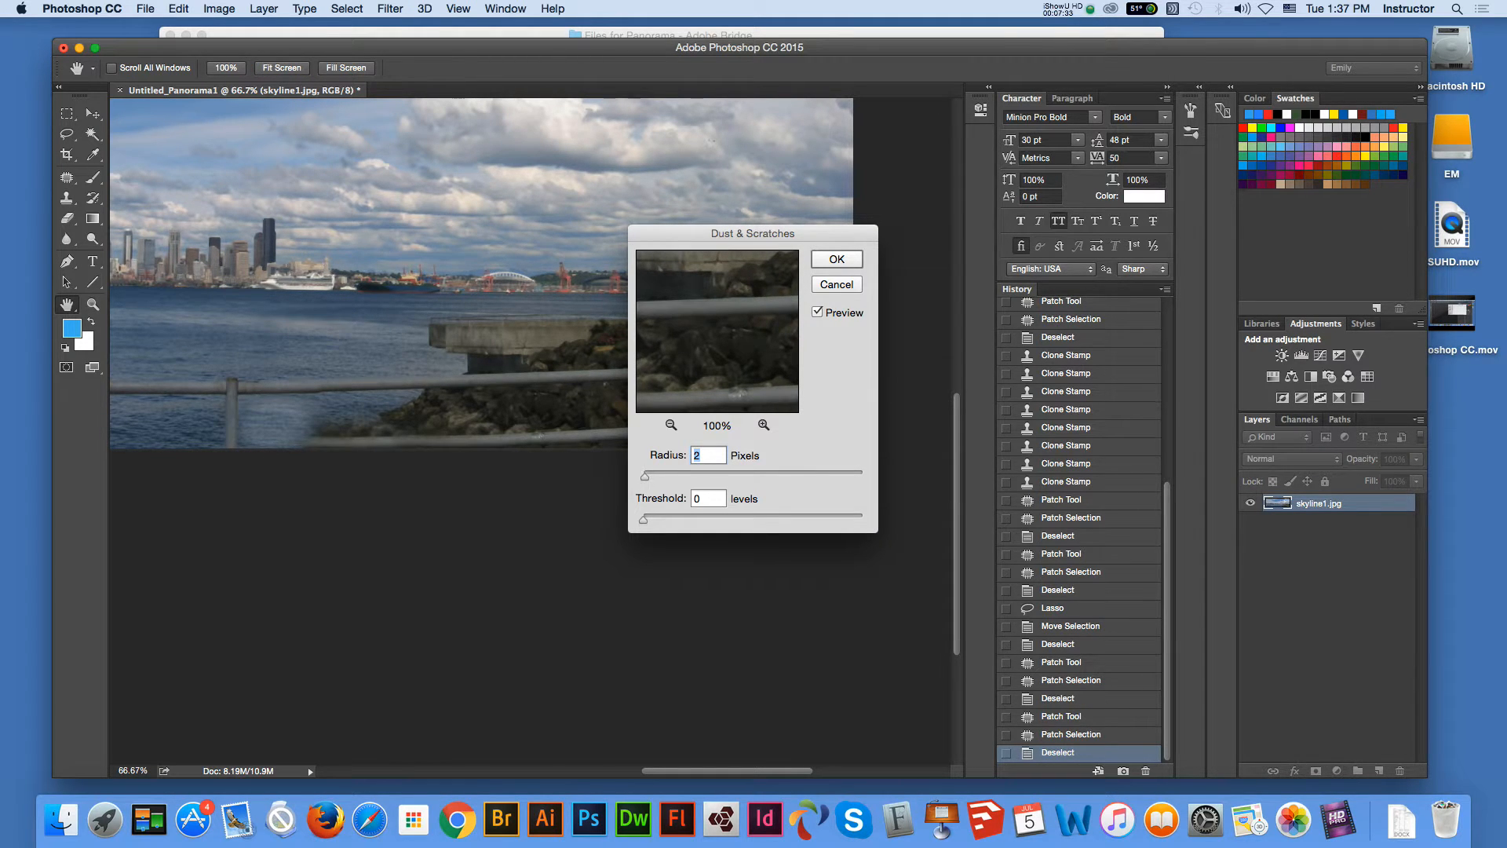
pyautogui.moveTo(660, 330); pyautogui.dragTo(794, 353)
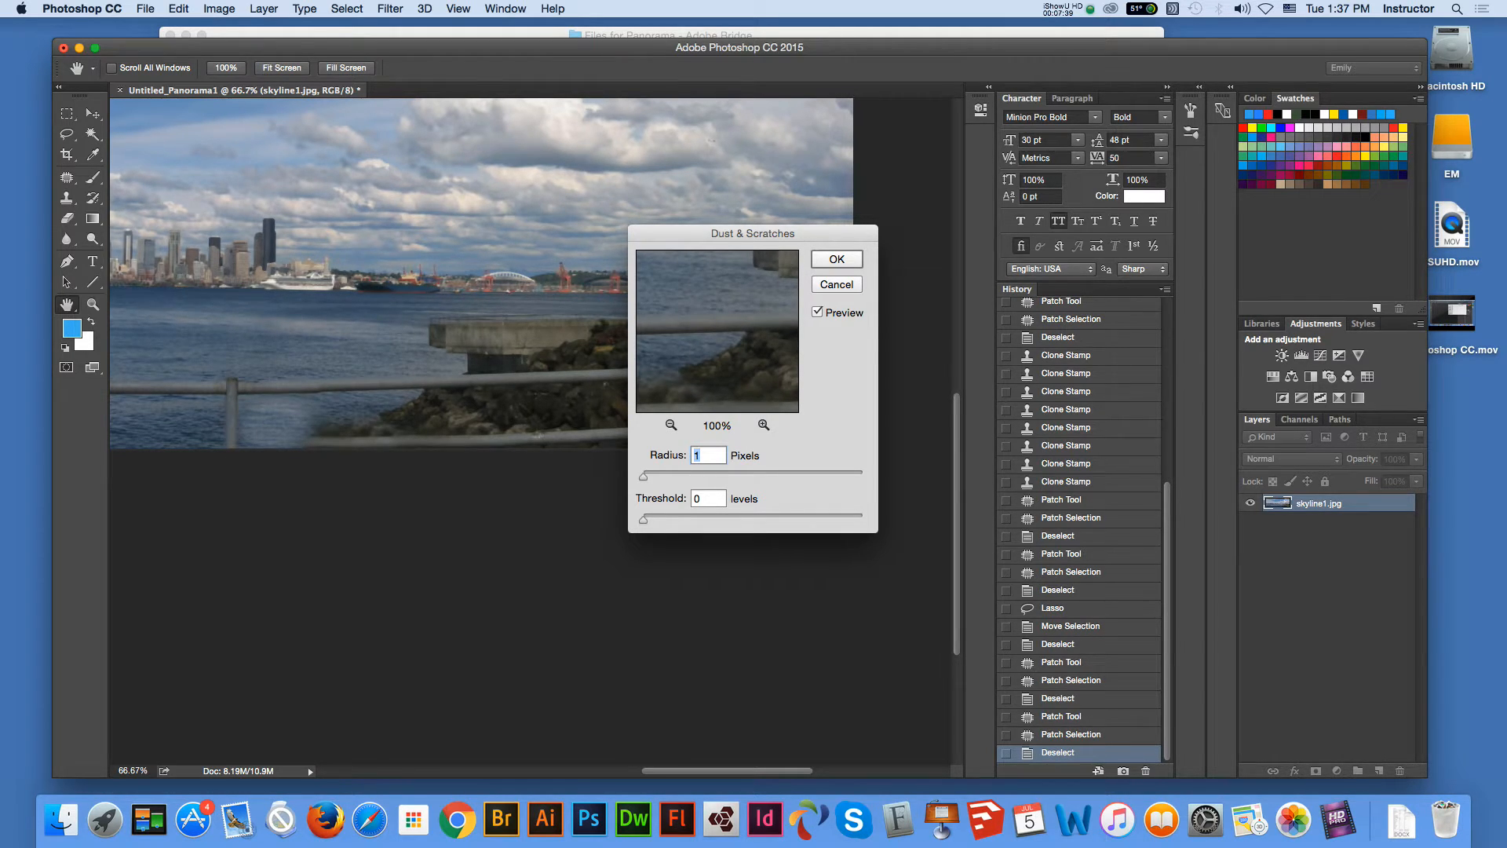
pyautogui.moveTo(681, 311); pyautogui.dragTo(717, 365)
pyautogui.moveTo(681, 290); pyautogui.dragTo(778, 374)
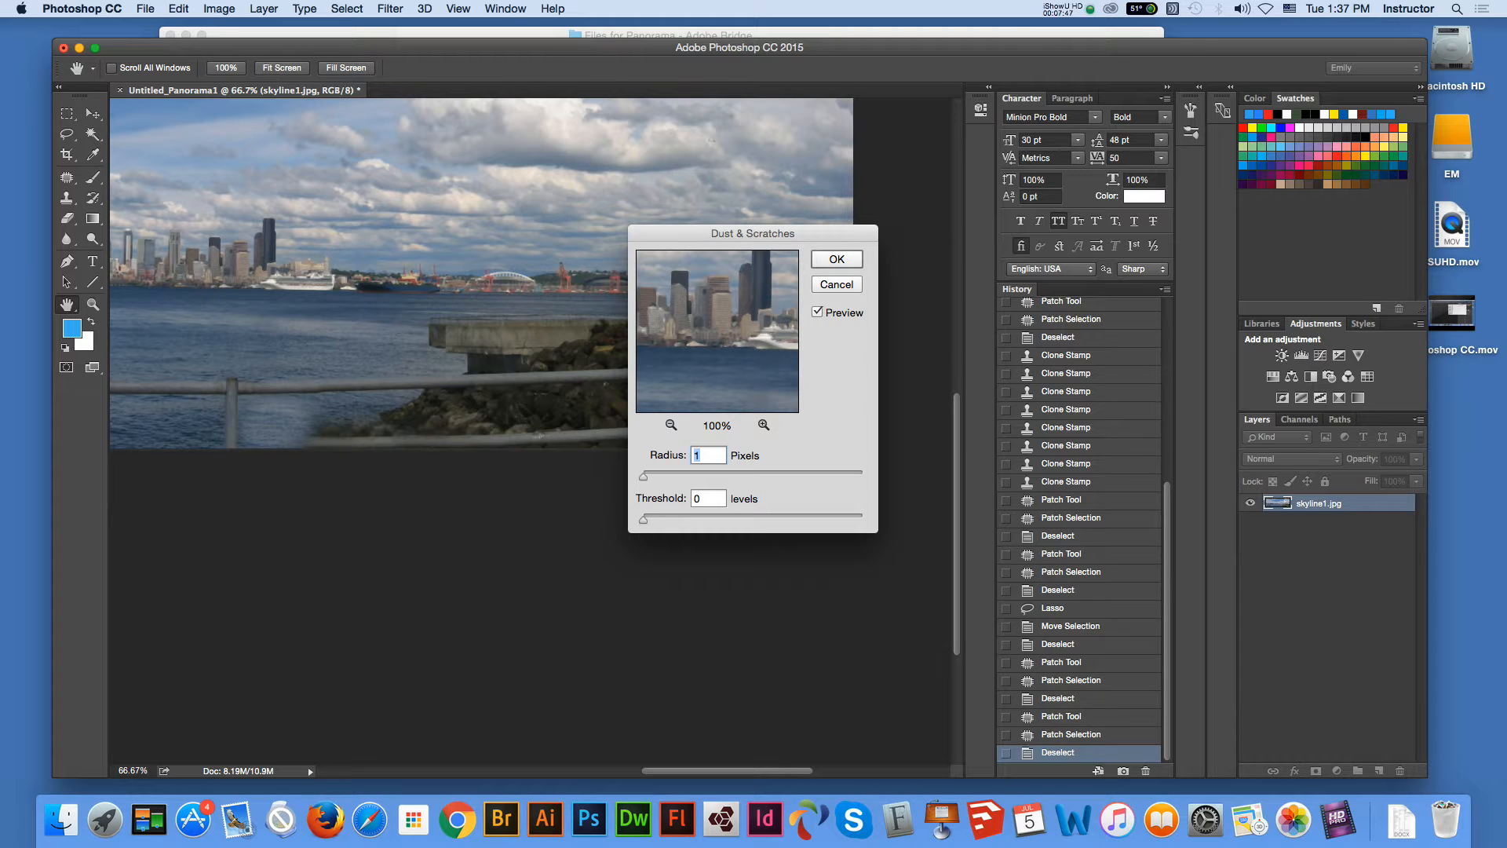
pyautogui.moveTo(683, 349); pyautogui.dragTo(736, 333)
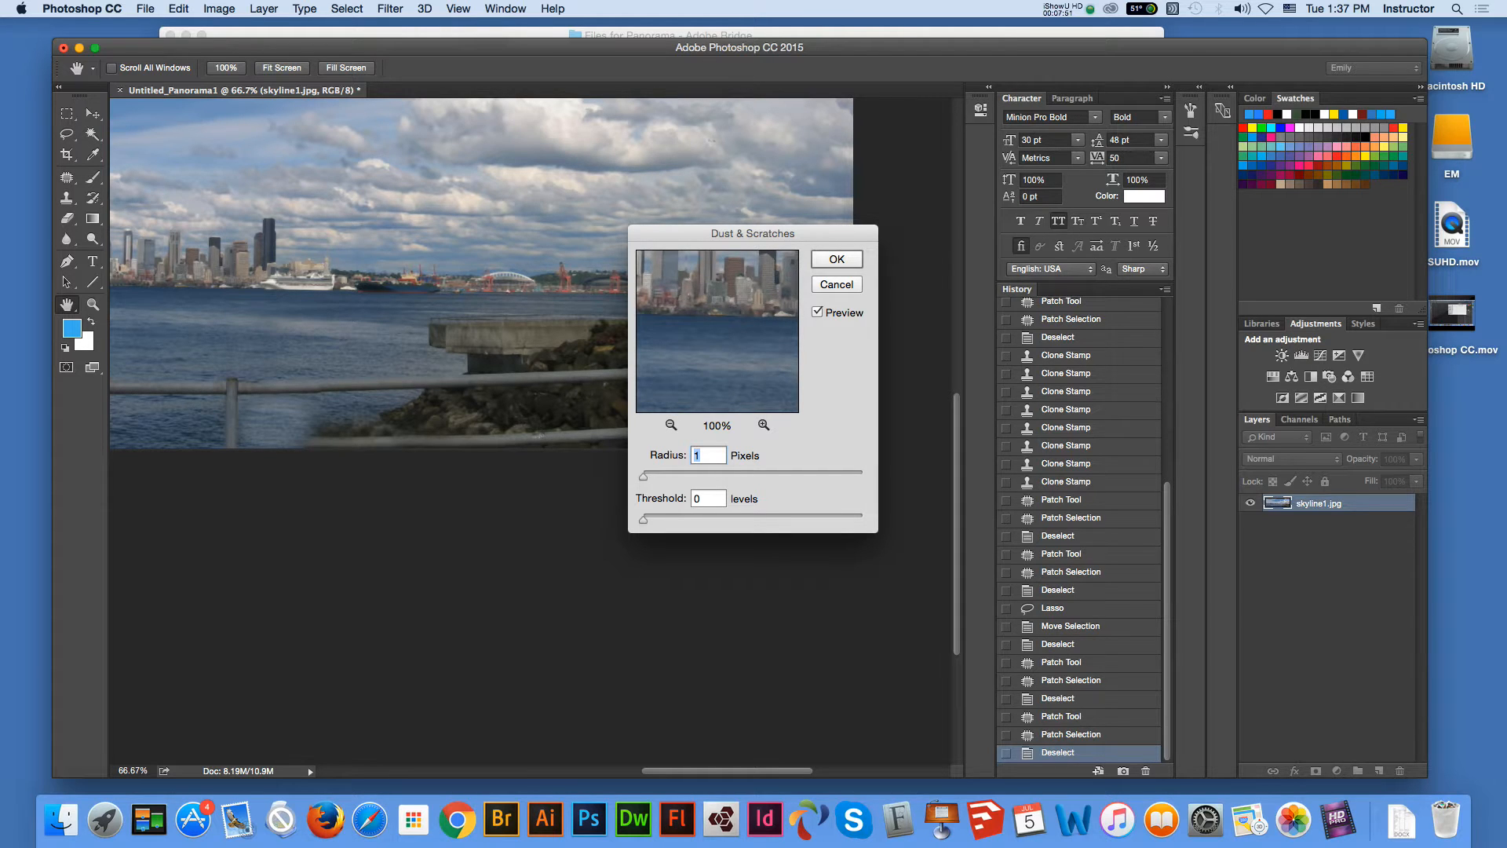
pyautogui.click(389, 9)
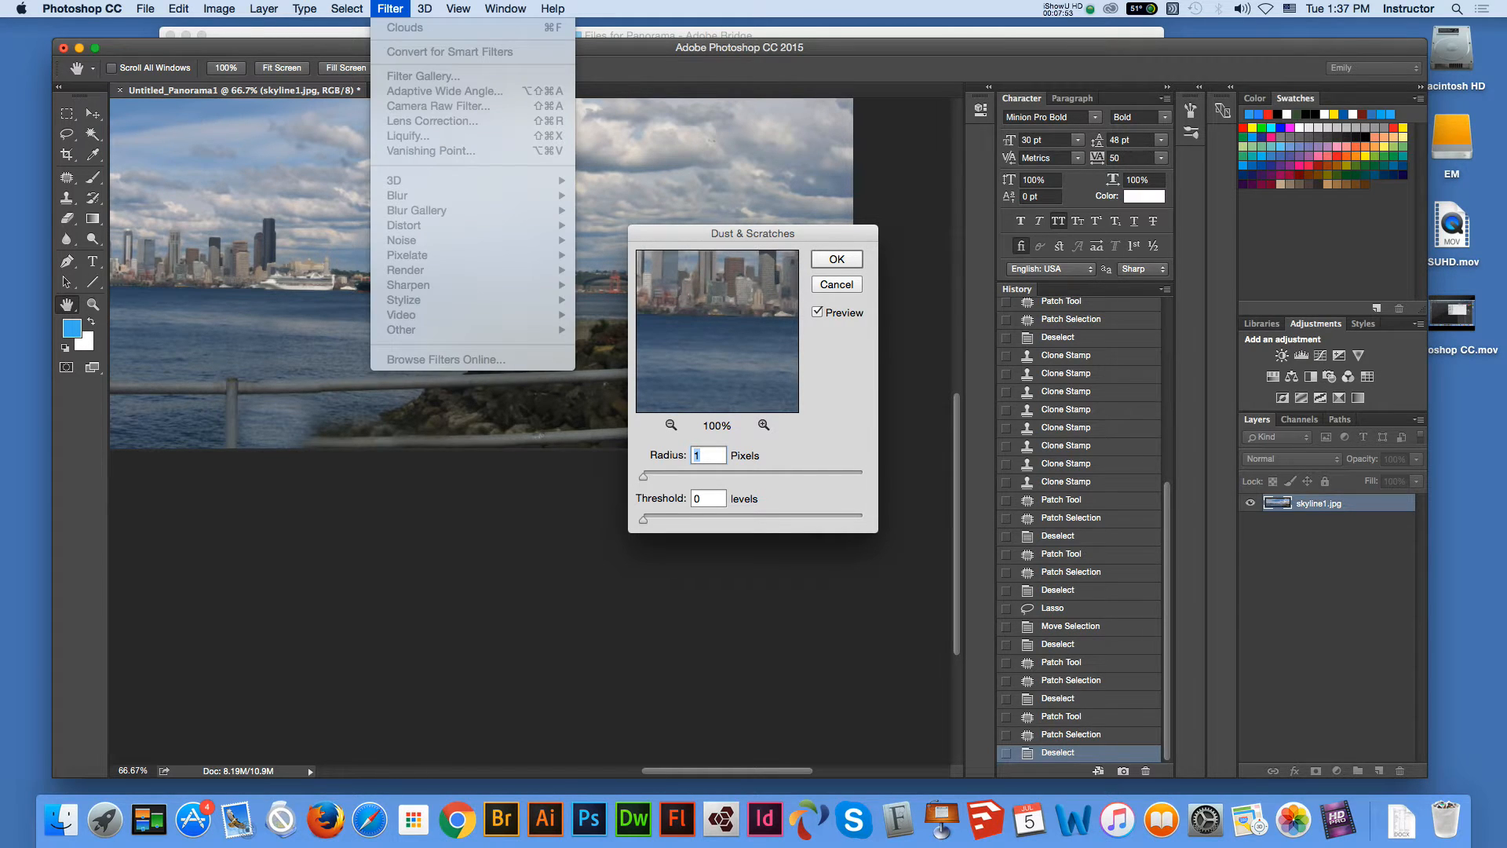
pyautogui.moveTo(752, 233); pyautogui.dragTo(750, 233)
pyautogui.press('Return')
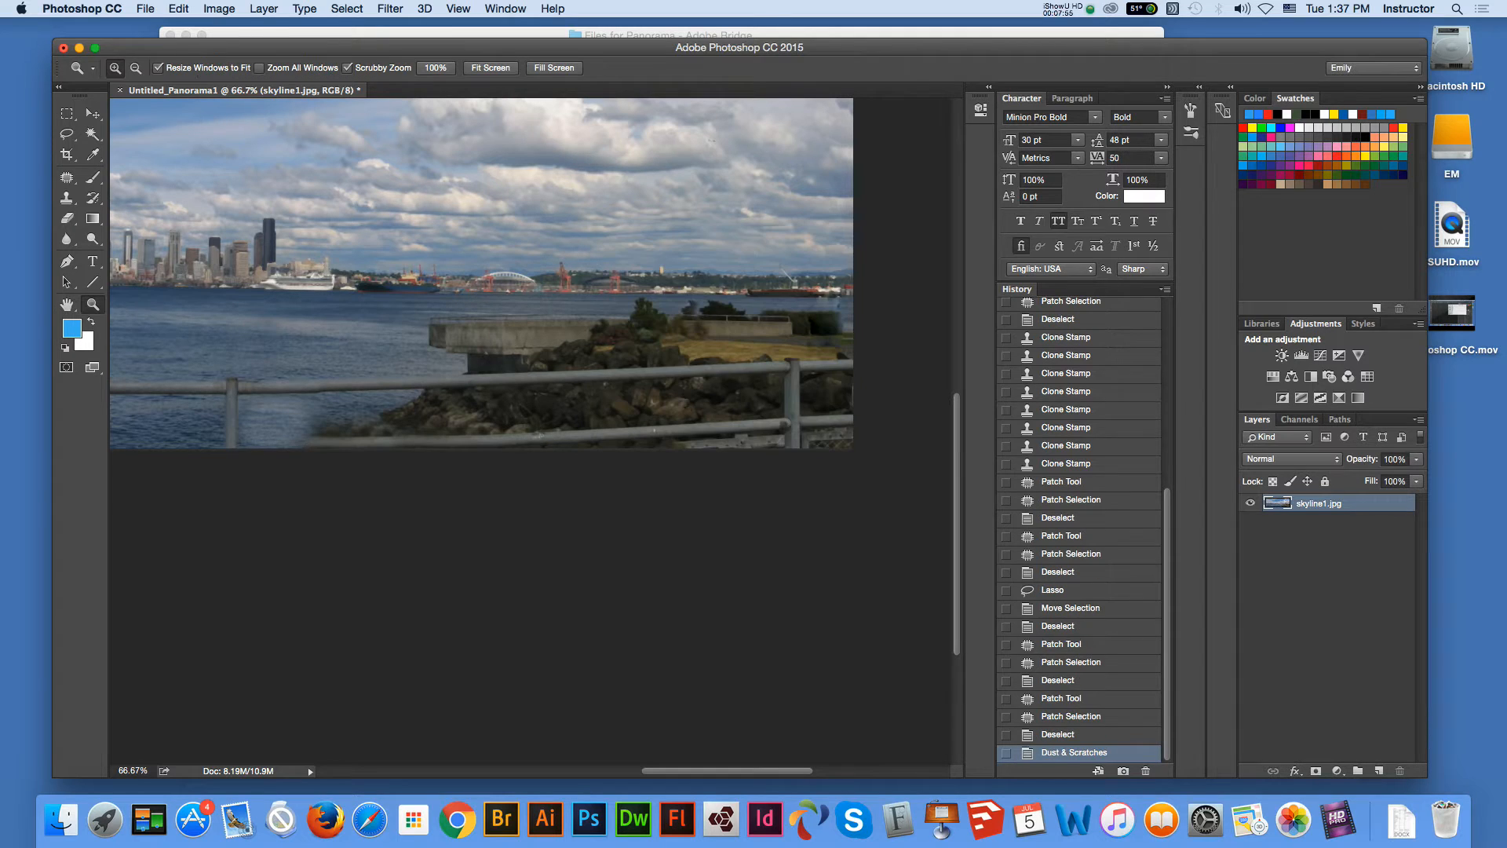
# - Remove the rightmost thin tower above the hillside at the panorama's left end with the Patch tool and deselect
pyautogui.click(67, 305)
pyautogui.moveTo(189, 259); pyautogui.dragTo(935, 285)
pyautogui.moveTo(582, 241); pyautogui.dragTo(666, 318)
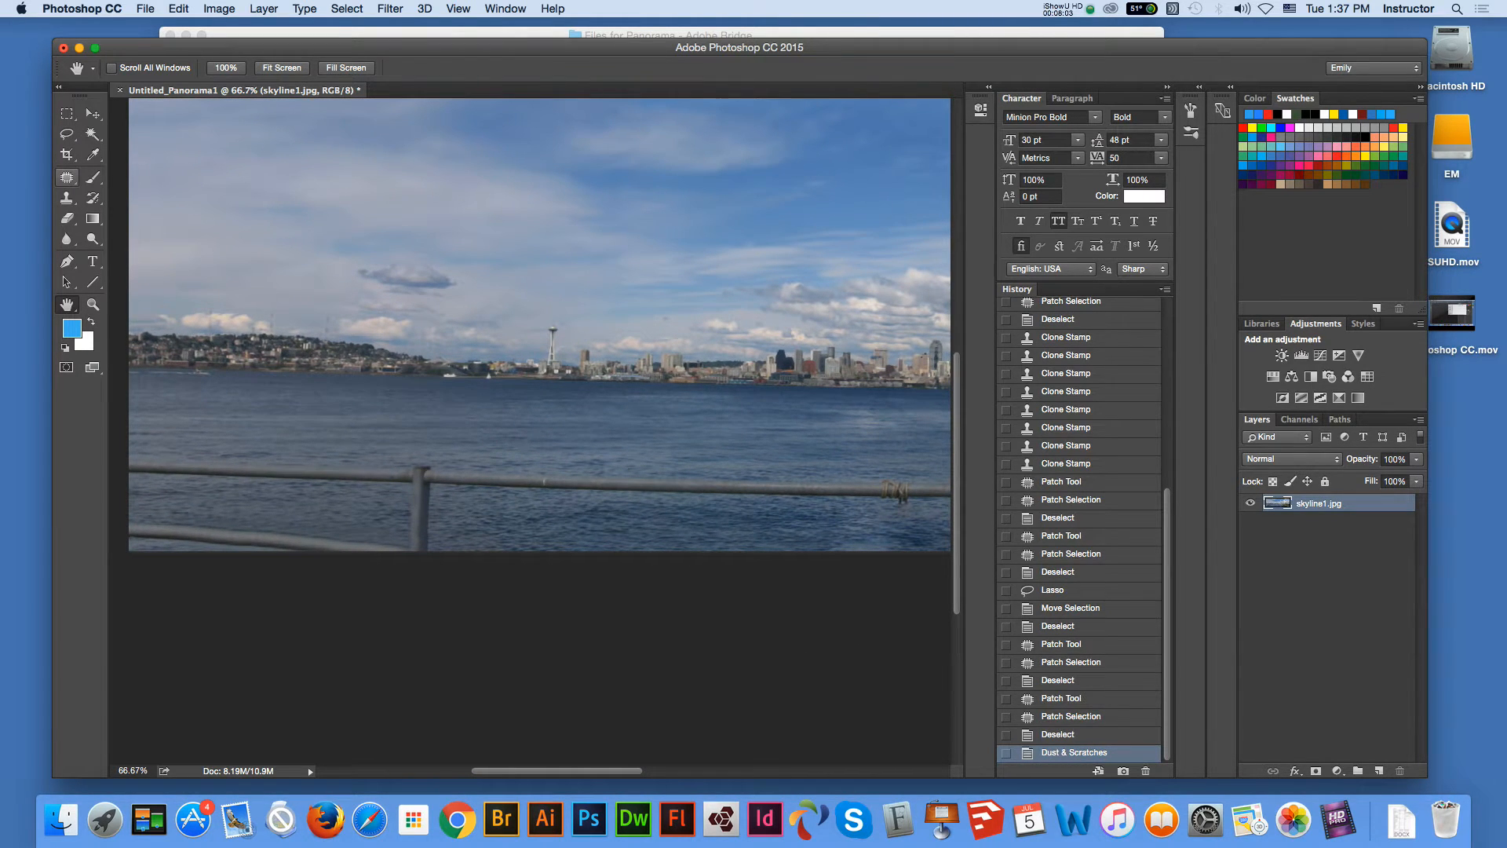
pyautogui.click(67, 178)
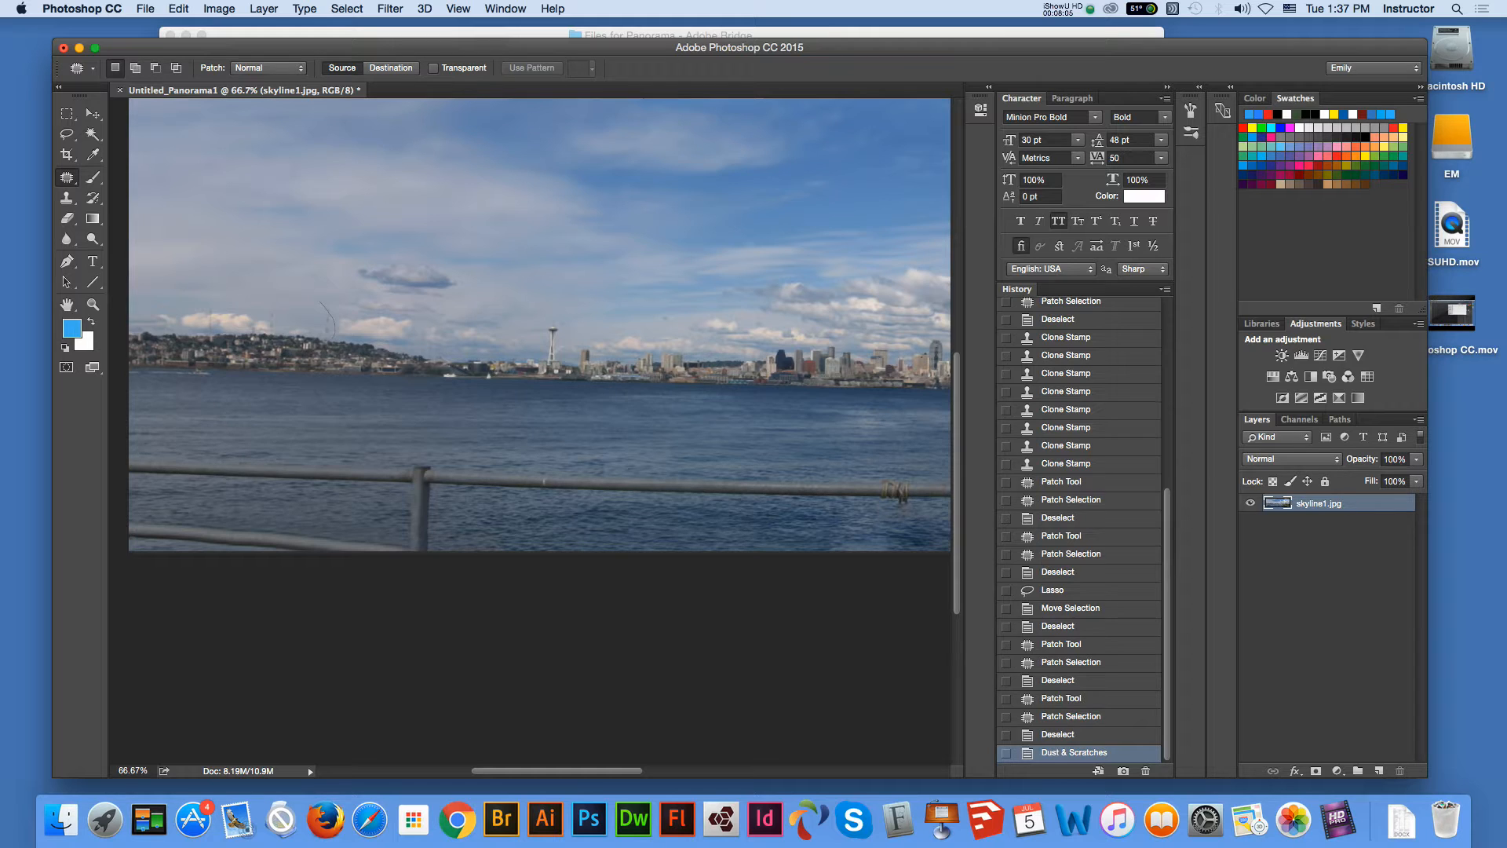
pyautogui.moveTo(321, 302); pyautogui.dragTo(305, 278)
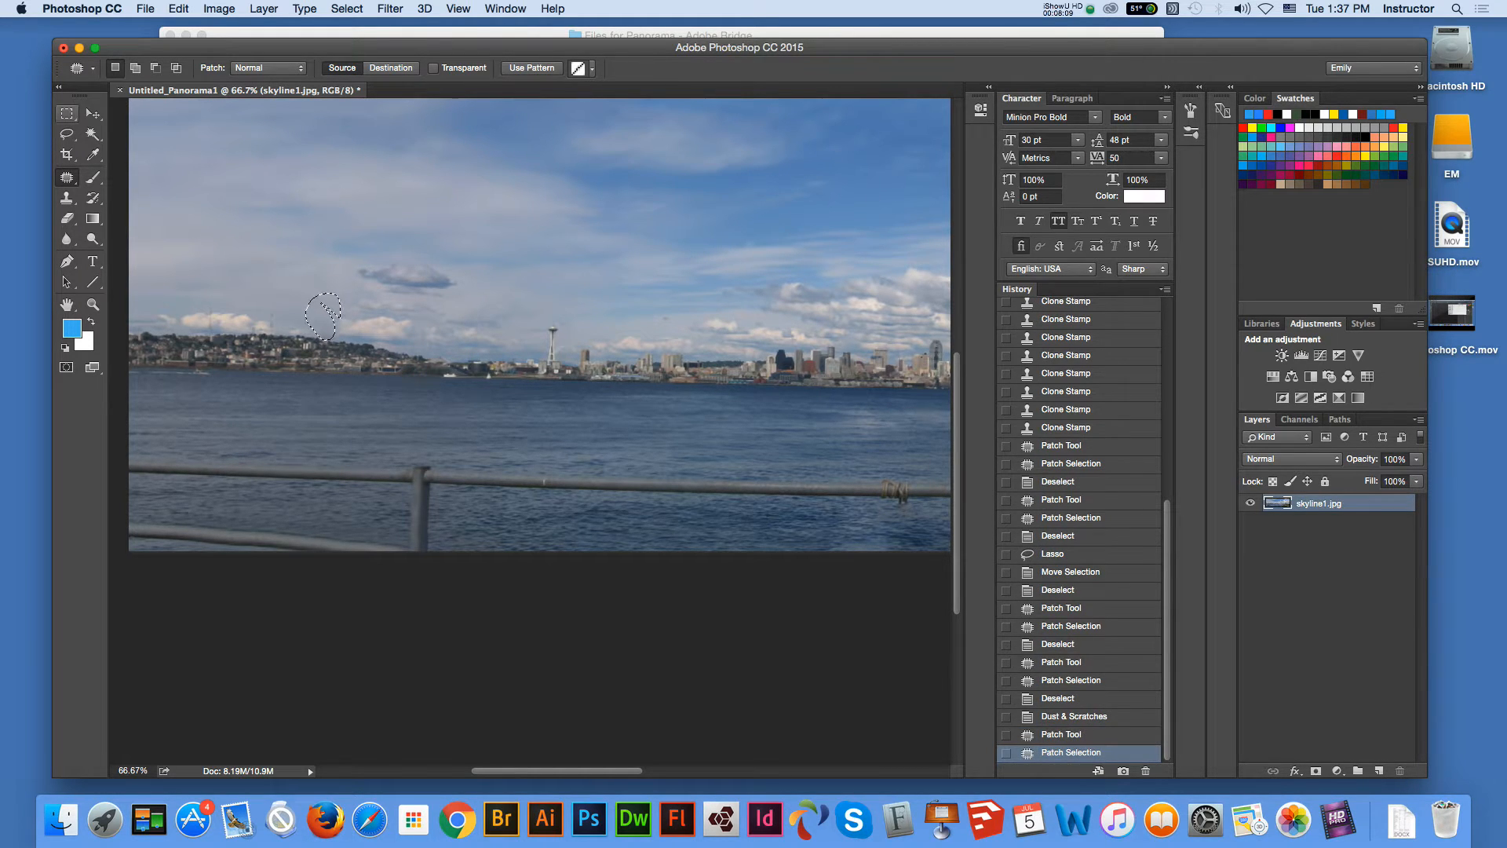
pyautogui.click(67, 133)
pyautogui.press('super+d')
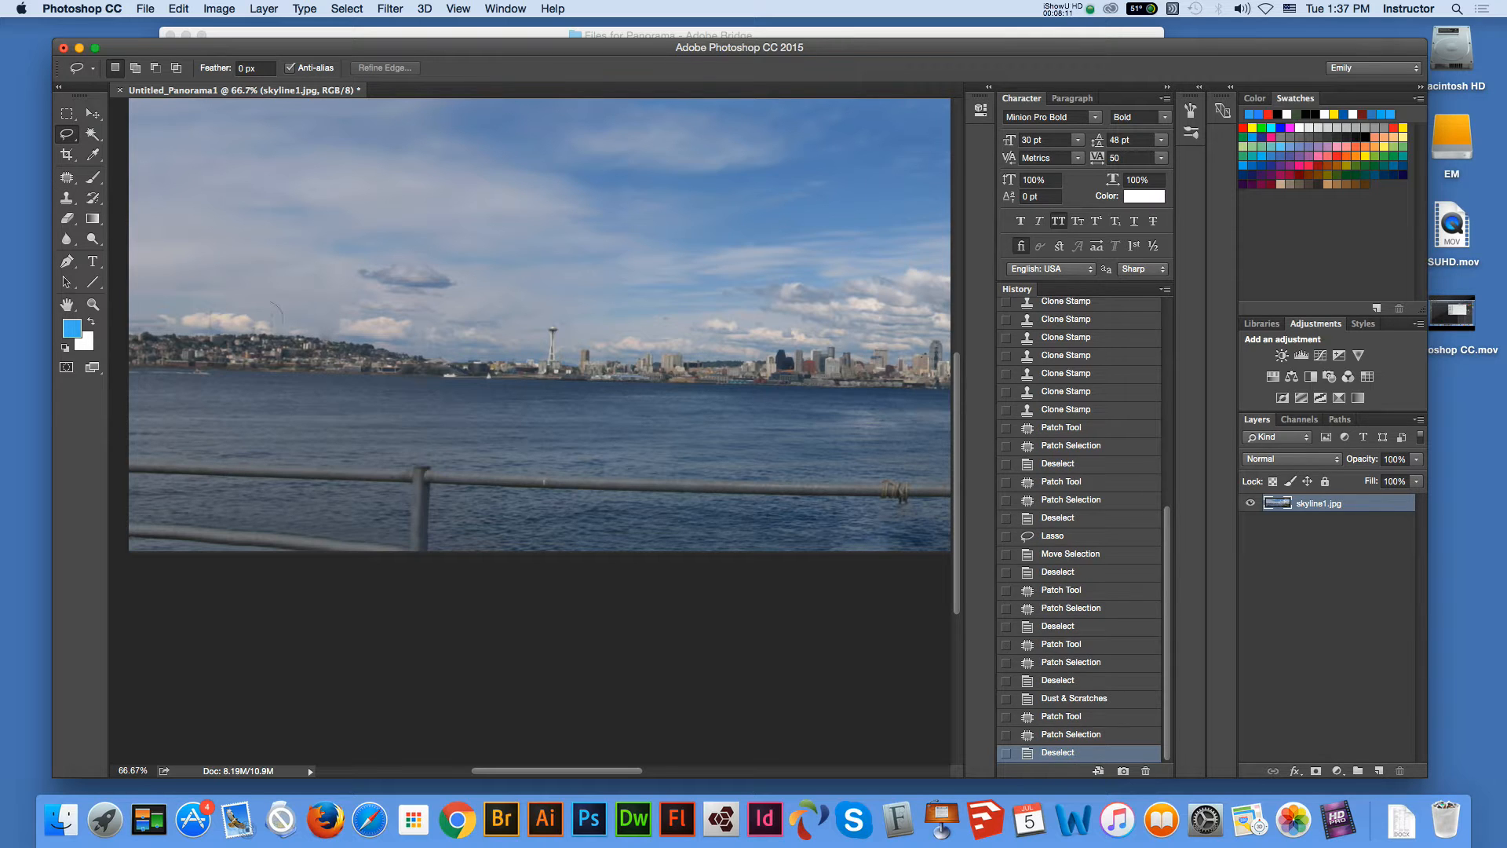
pyautogui.moveTo(270, 332)
pyautogui.mouseDown()
pyautogui.moveTo(252, 294)
pyautogui.moveTo(283, 287)
pyautogui.moveTo(269, 305)
pyautogui.mouseUp()
pyautogui.click(67, 177)
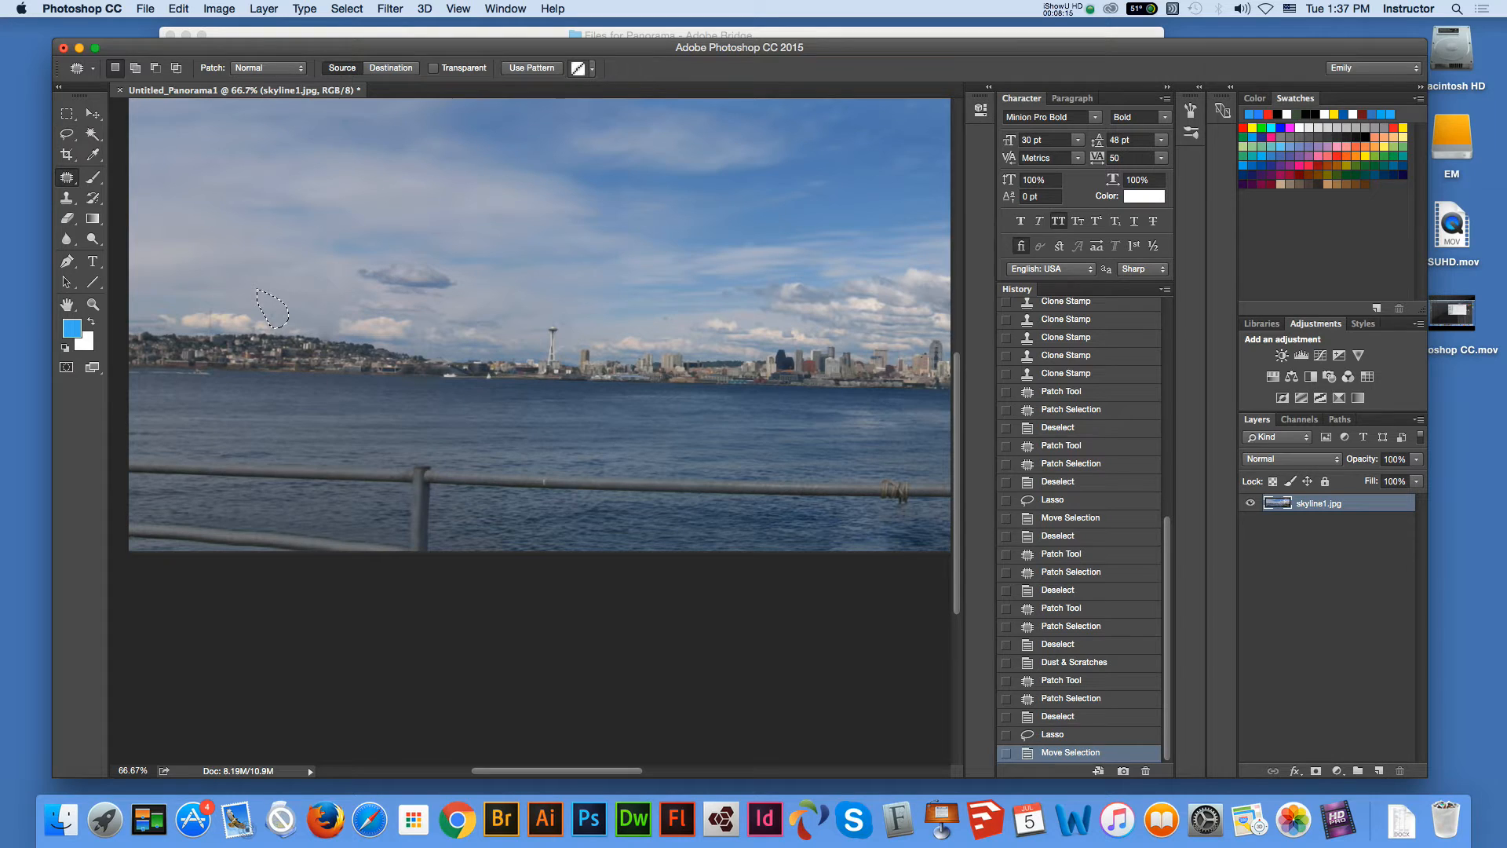
pyautogui.press('super+d')
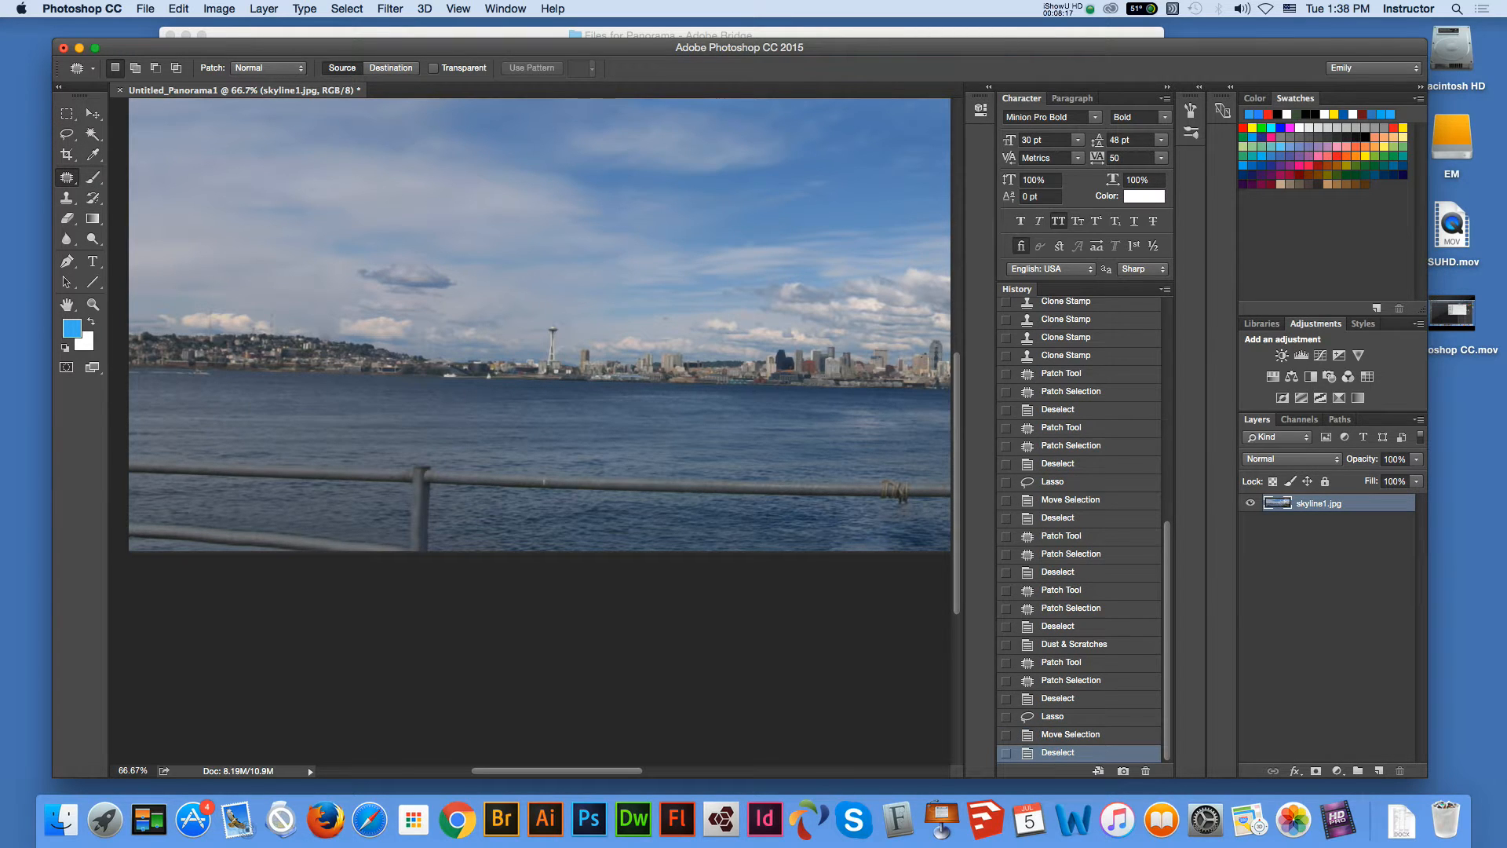
# - Patch out the middle thin tower above the left hillside using nearby sky and clear the selection
pyautogui.moveTo(263, 327)
pyautogui.mouseDown()
pyautogui.moveTo(266, 291)
pyautogui.moveTo(287, 300)
pyautogui.mouseUp()
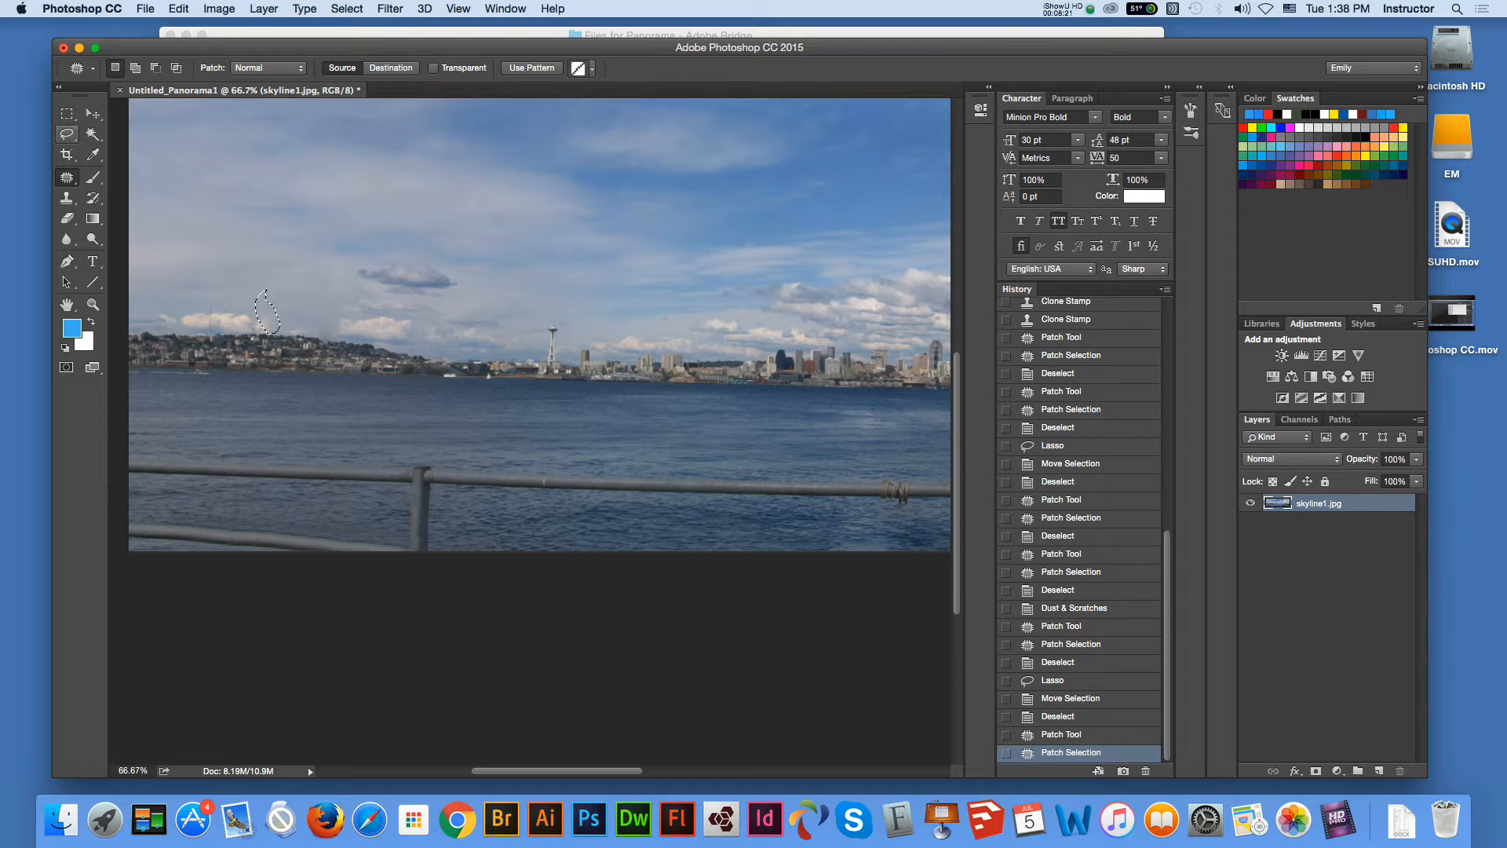
pyautogui.click(67, 113)
pyautogui.press('super+d')
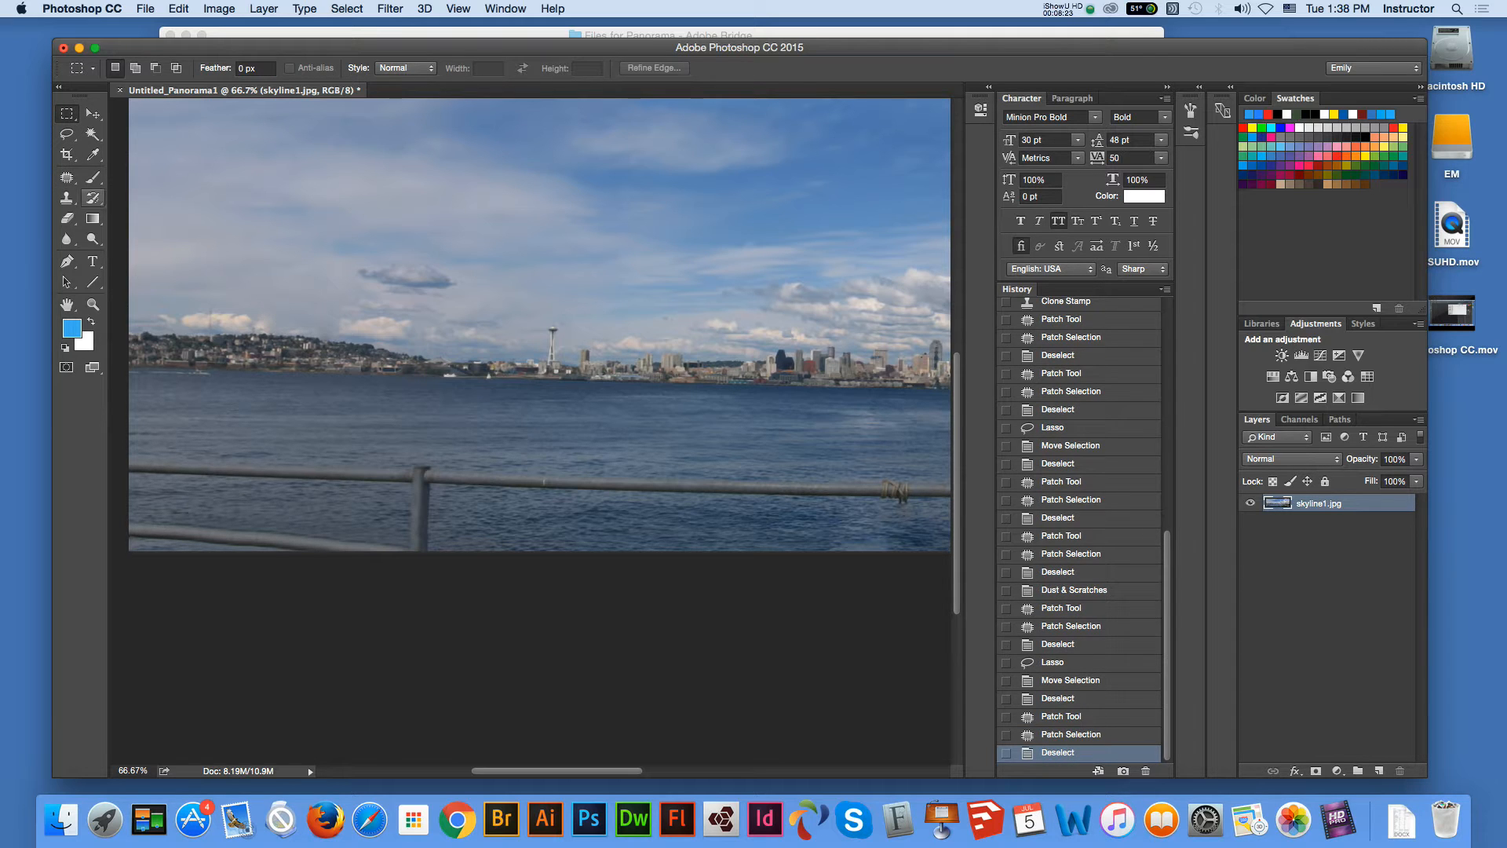
# - Remove the leftmost thin tower above the hillside with the Patch tool and deselect the area
pyautogui.click(67, 177)
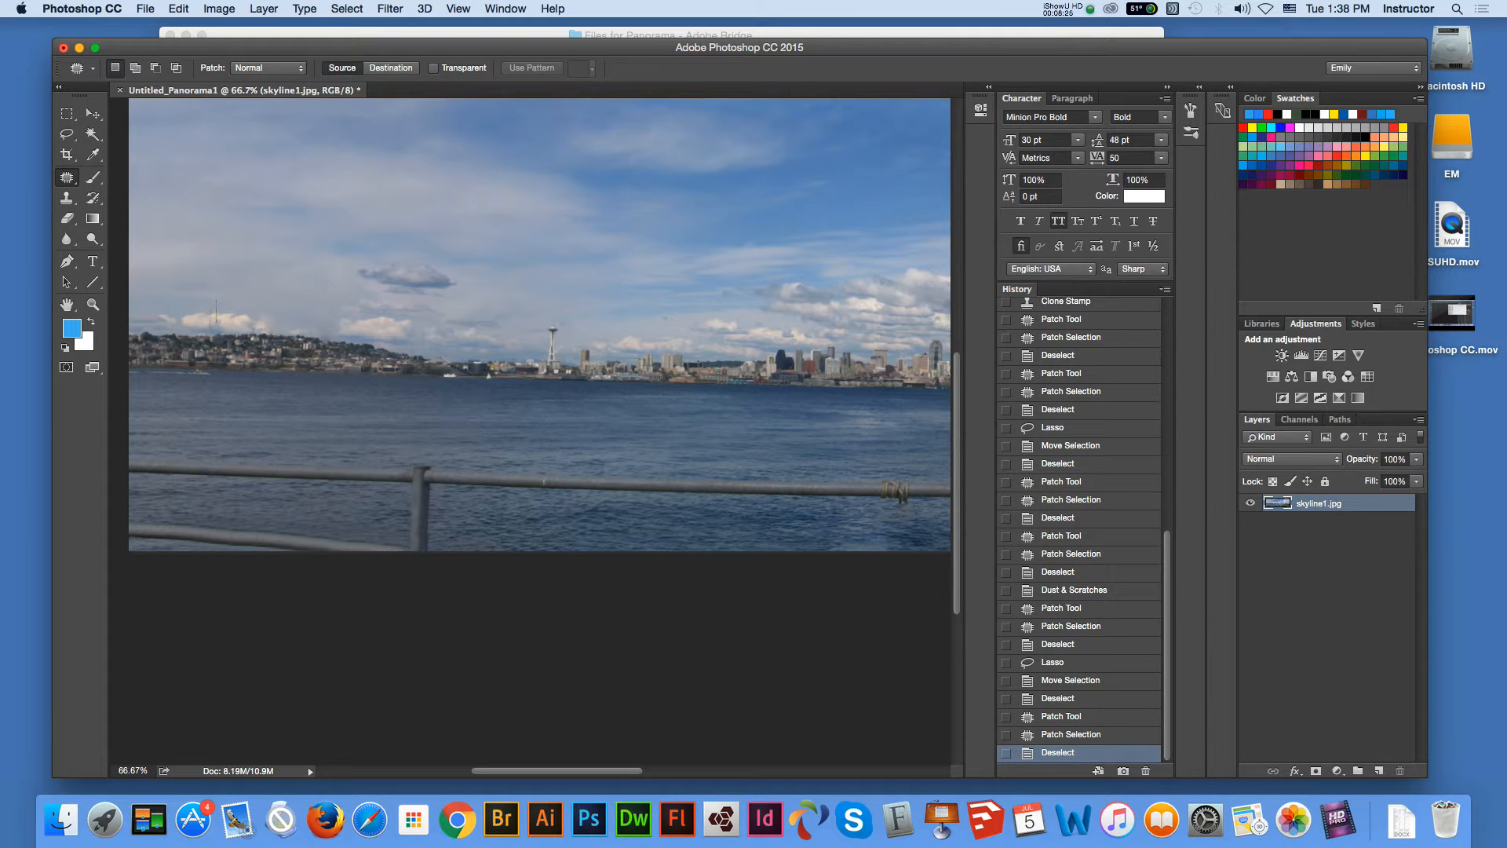
pyautogui.moveTo(201, 318); pyautogui.dragTo(203, 307)
pyautogui.click(66, 133)
pyautogui.press('super+d')
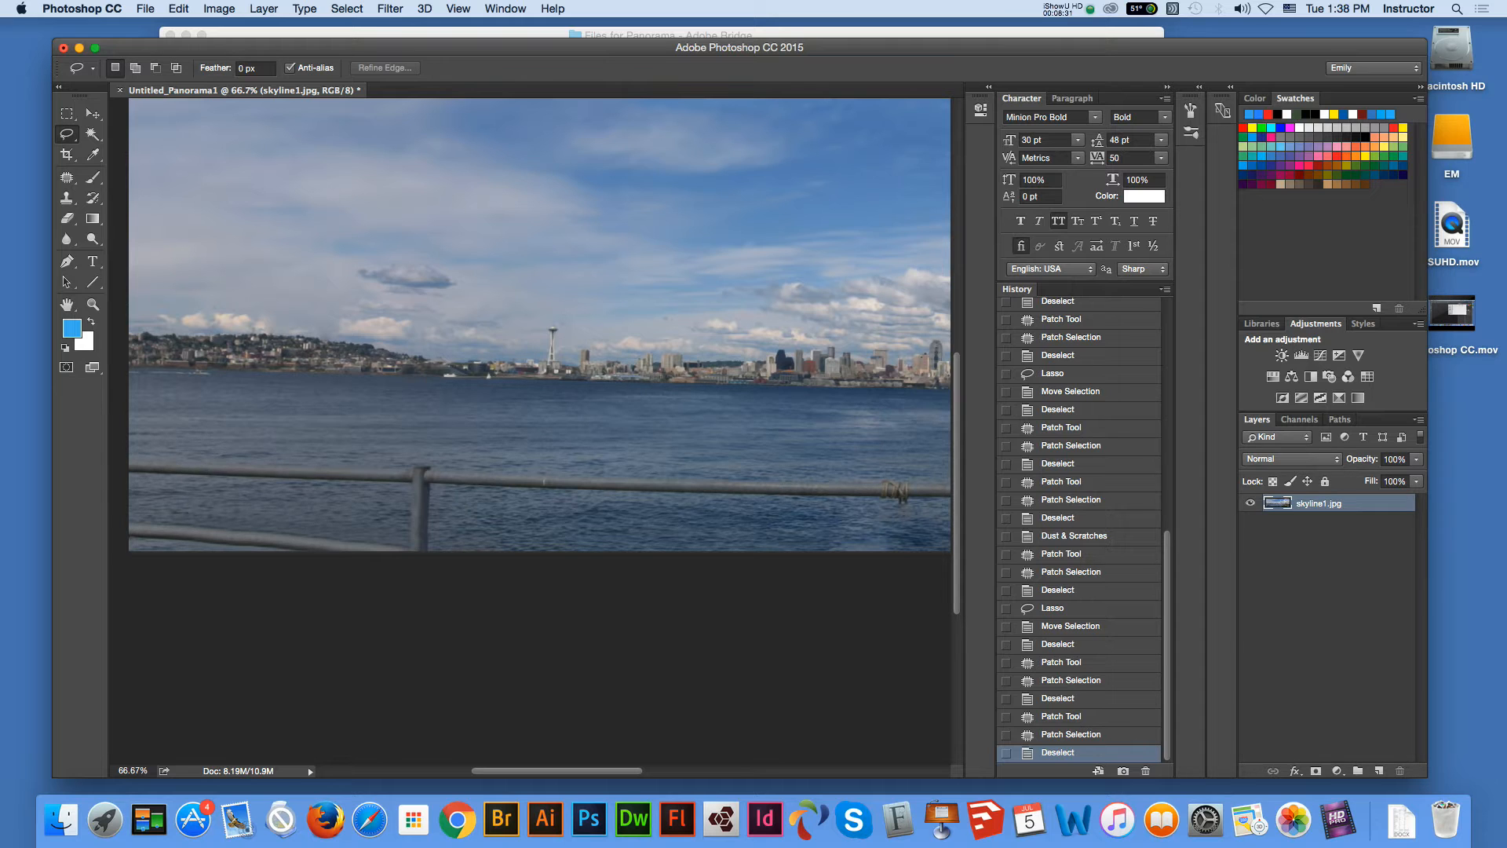
pyautogui.click(145, 8)
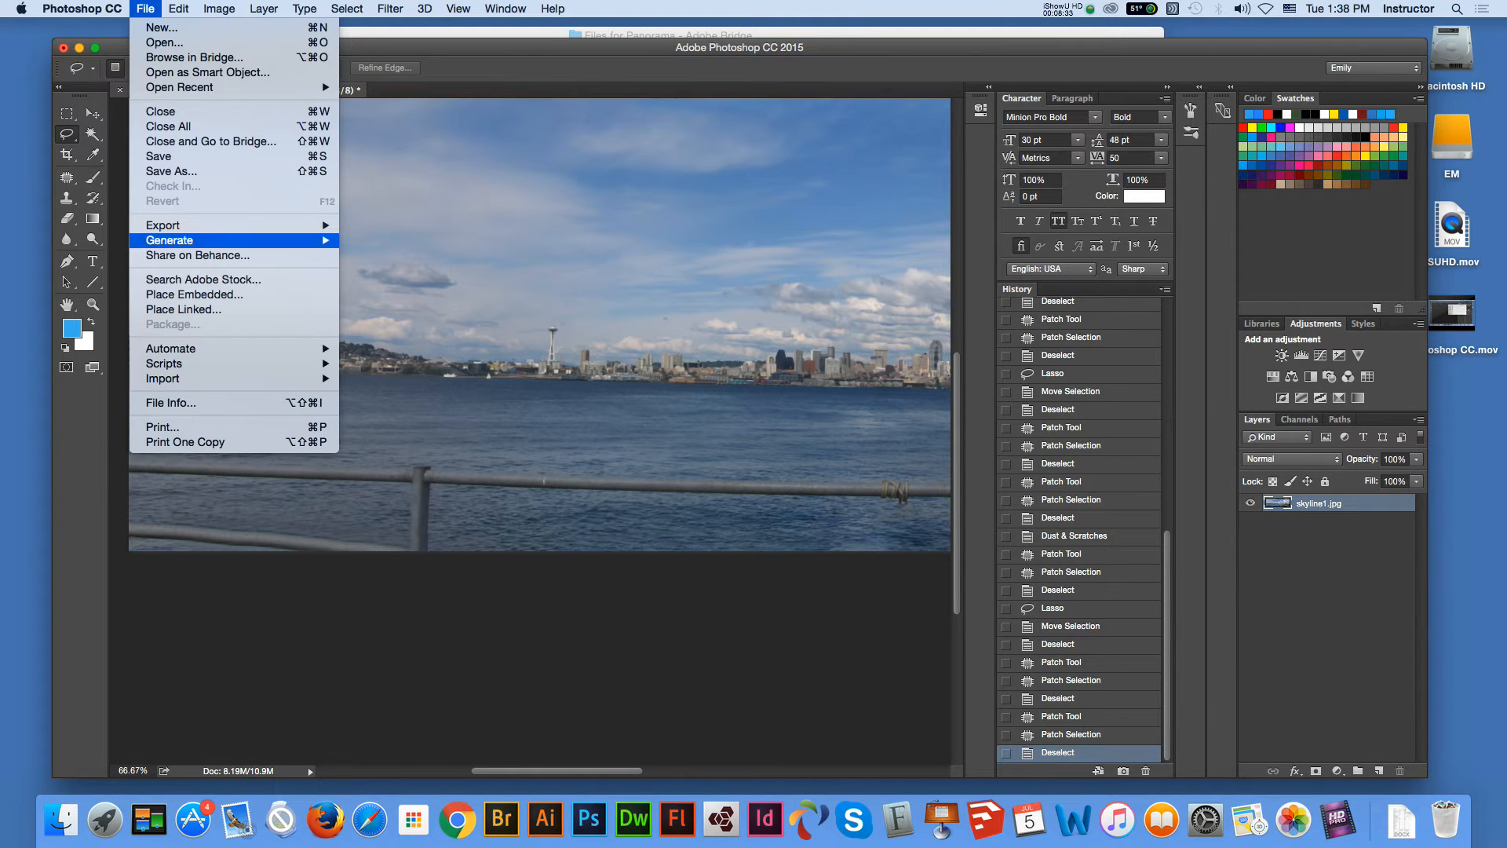
pyautogui.click(171, 170)
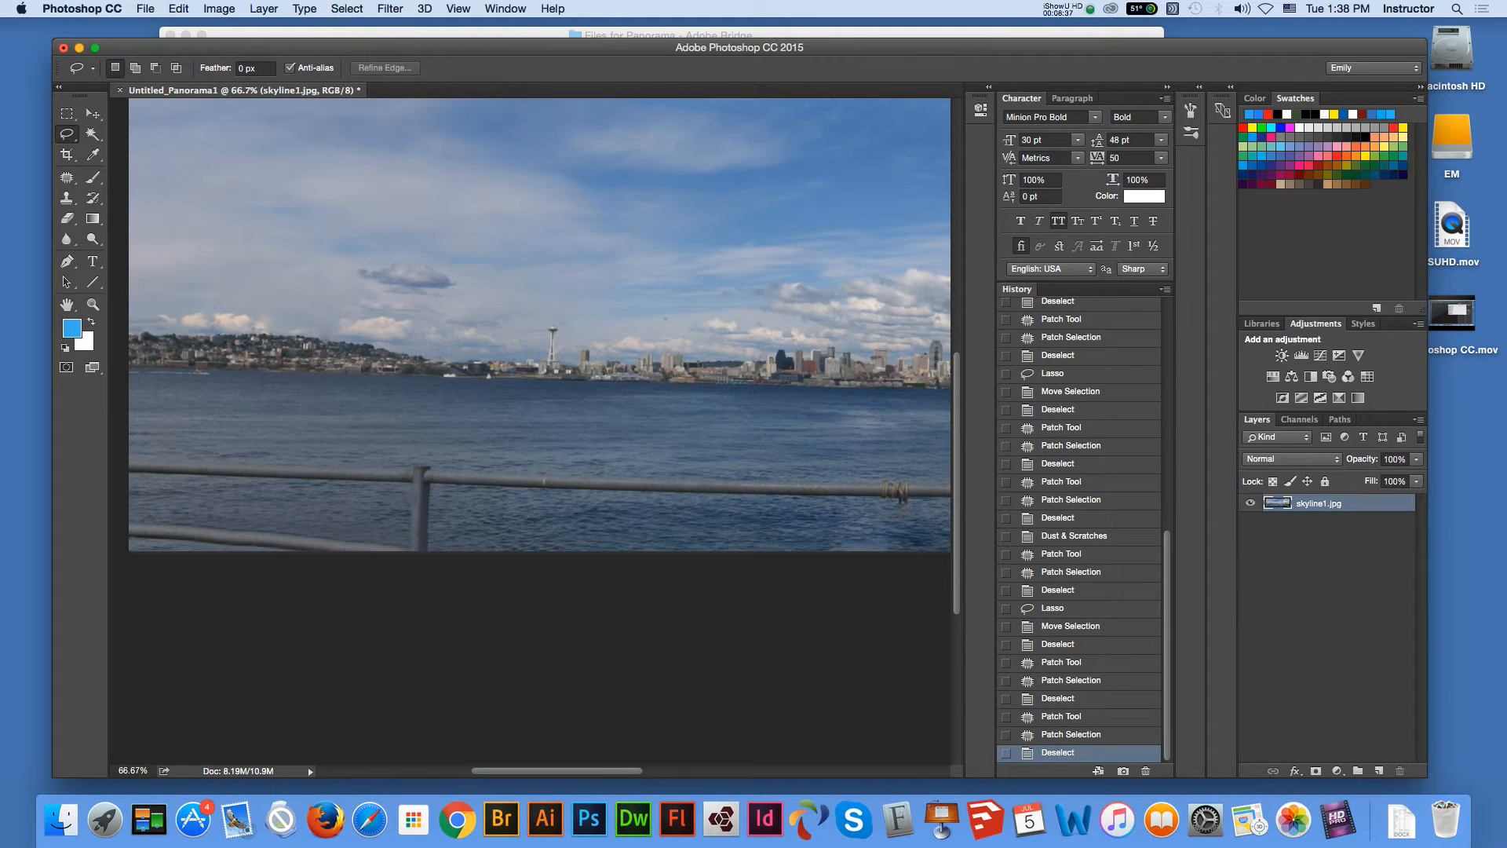
# - Revert the panorama to its initial Magic Wand history state and close the document without saving
pyautogui.scroll(10, 1079, 529)
pyautogui.click(1065, 332)
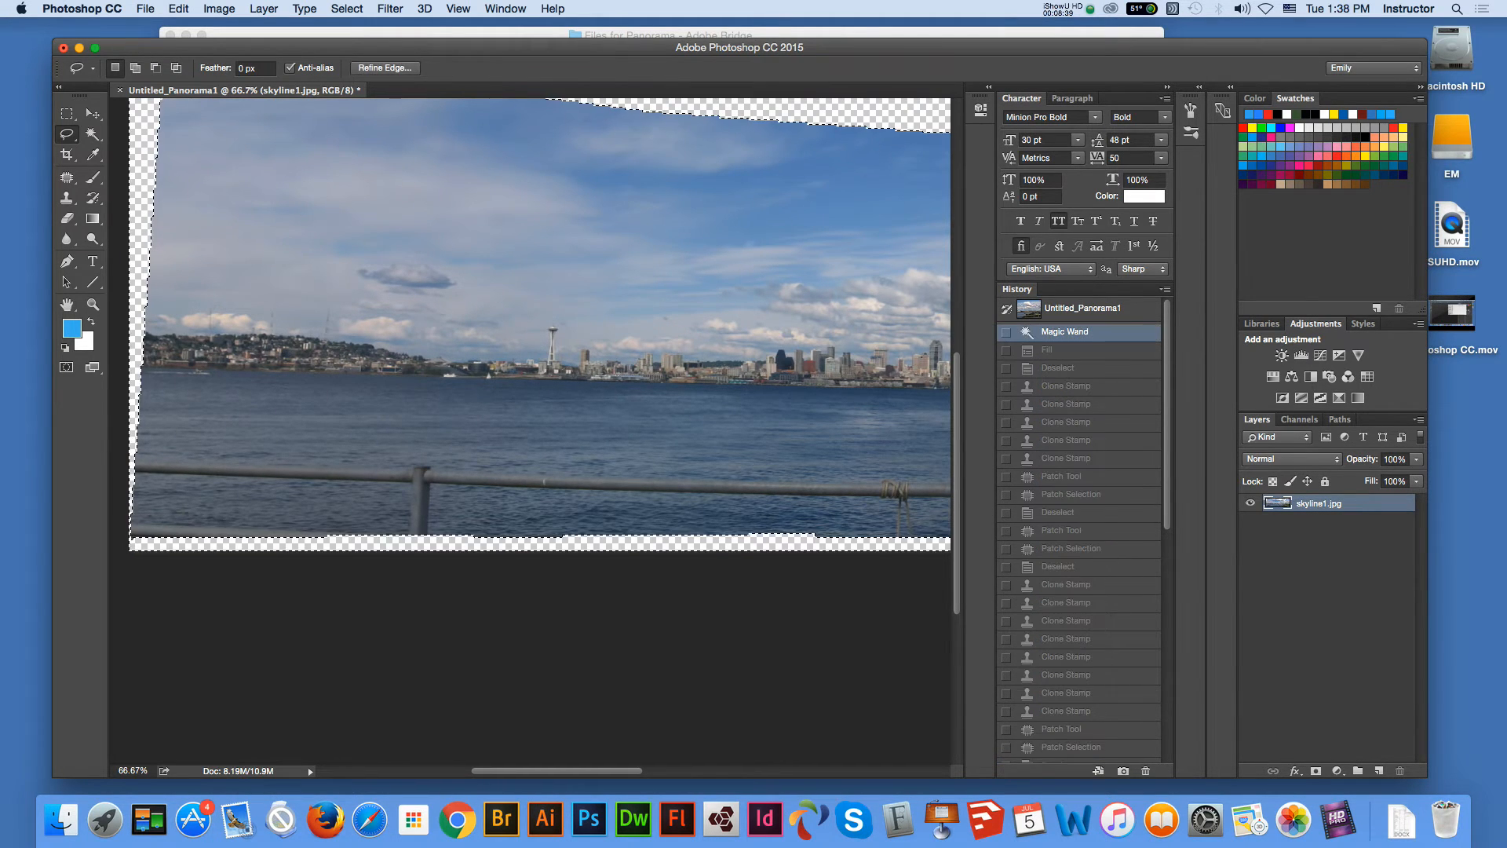
pyautogui.press('super+w')
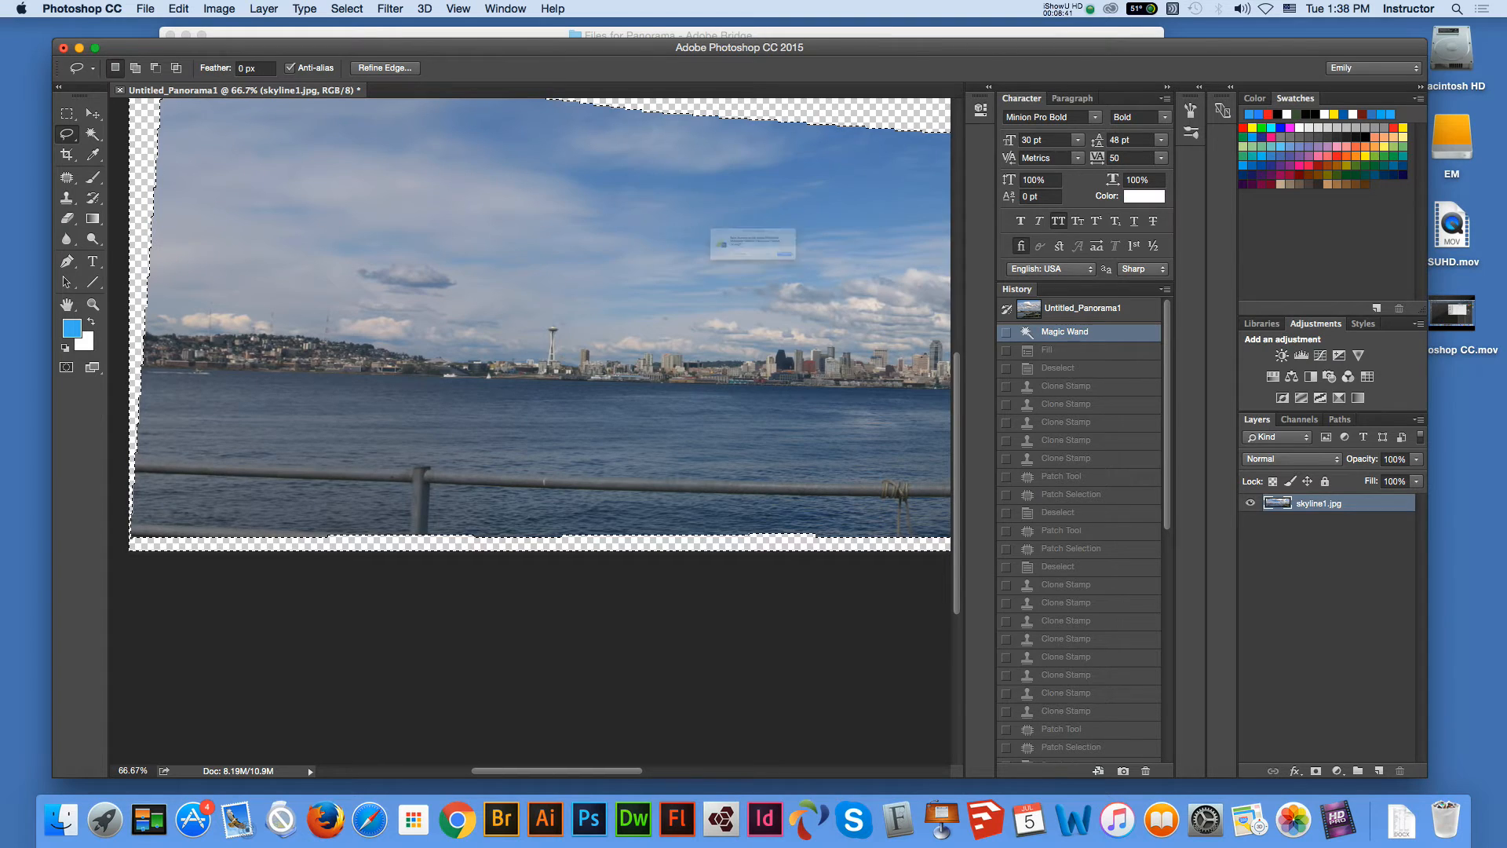
pyautogui.press('super+d')
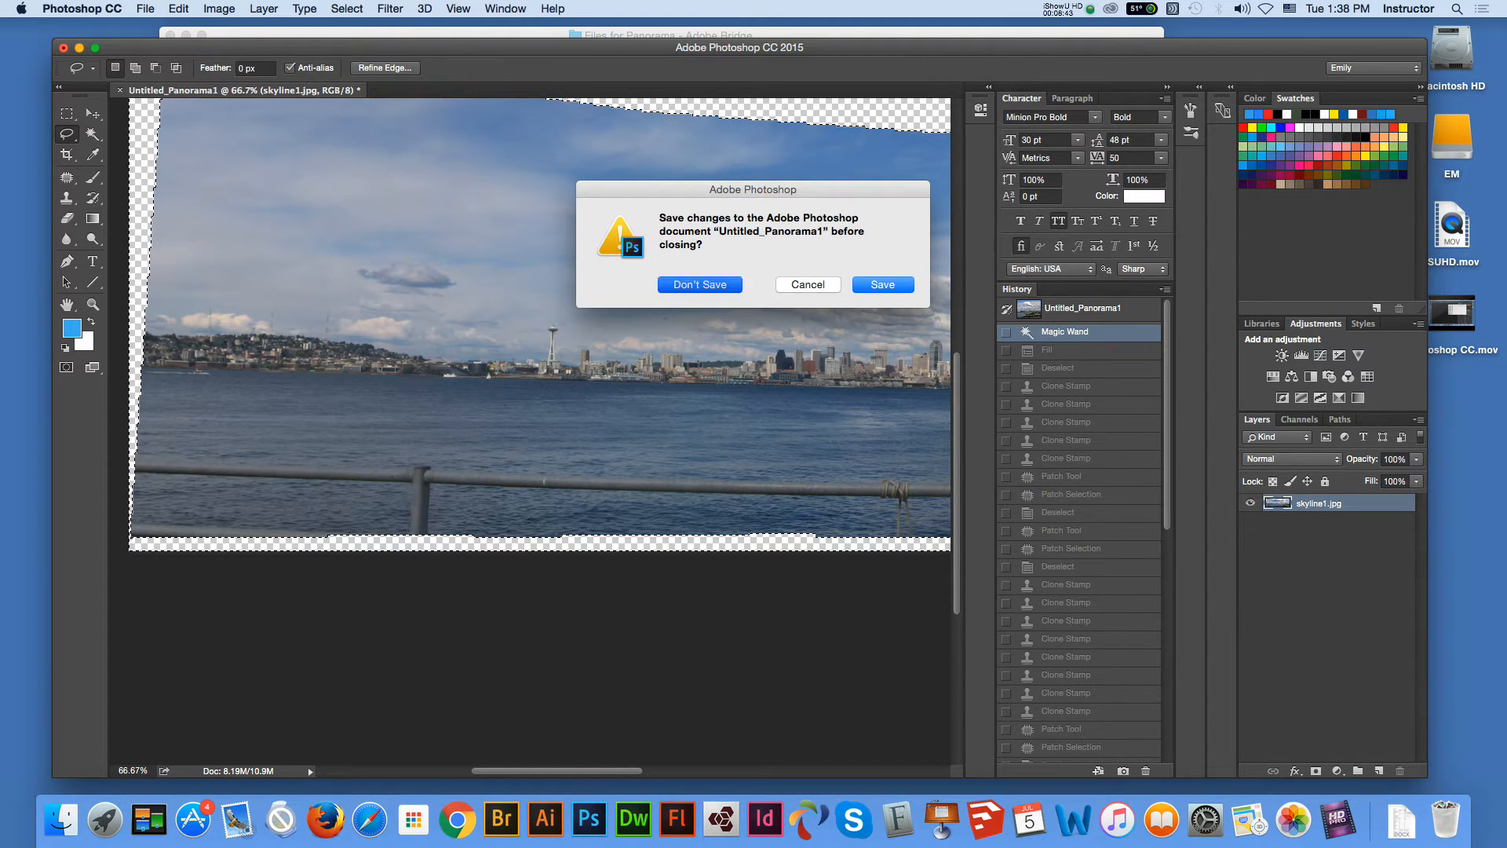
# - Start a Photomerge with Vignette Removal, Geometric Distortion Correction and Content Aware Fill Transparent Areas enabled
pyautogui.click(145, 8)
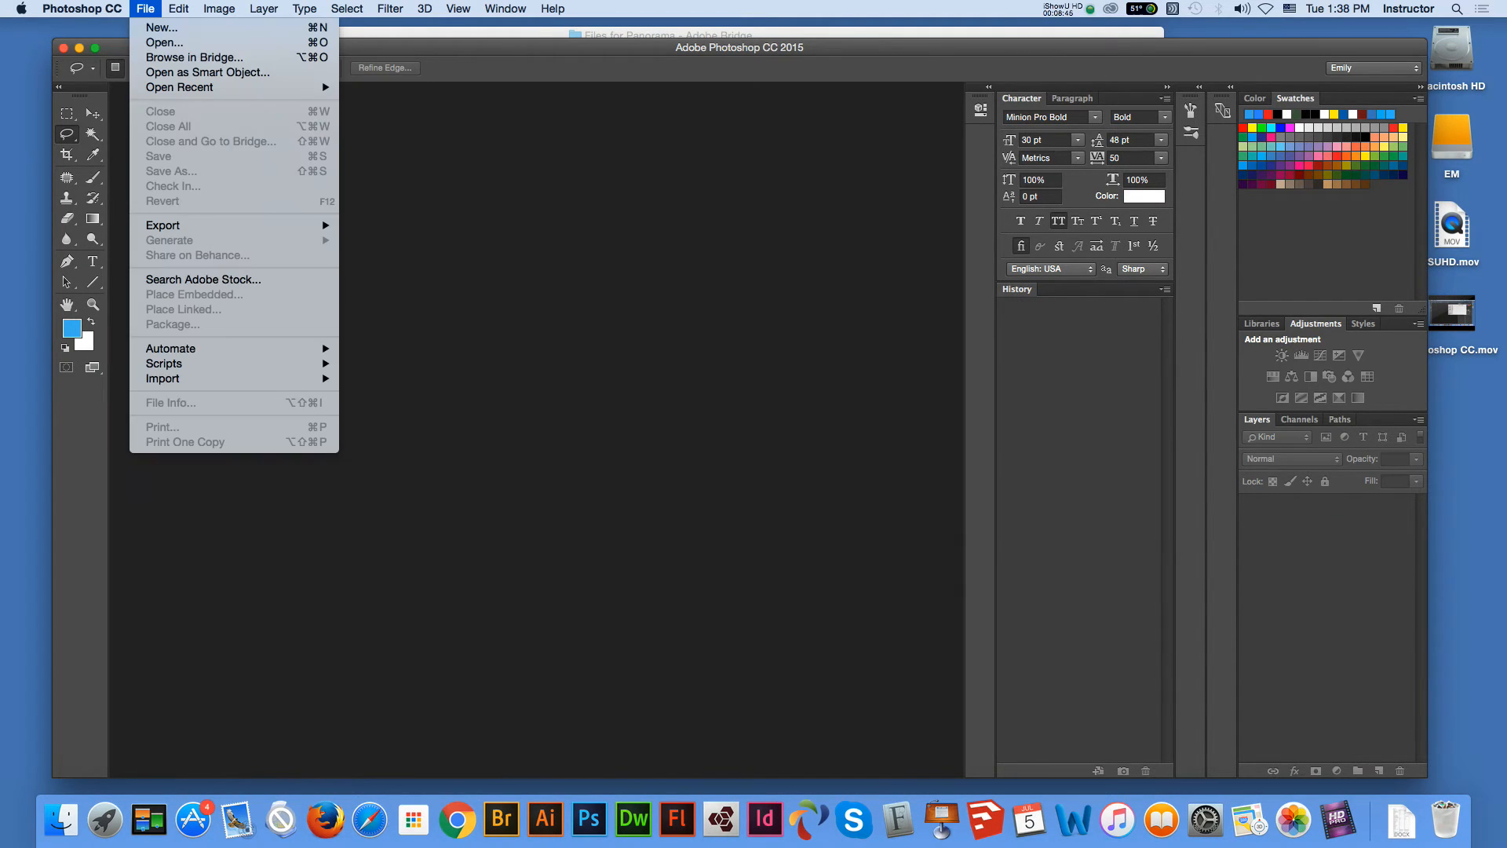
pyautogui.moveTo(170, 348)
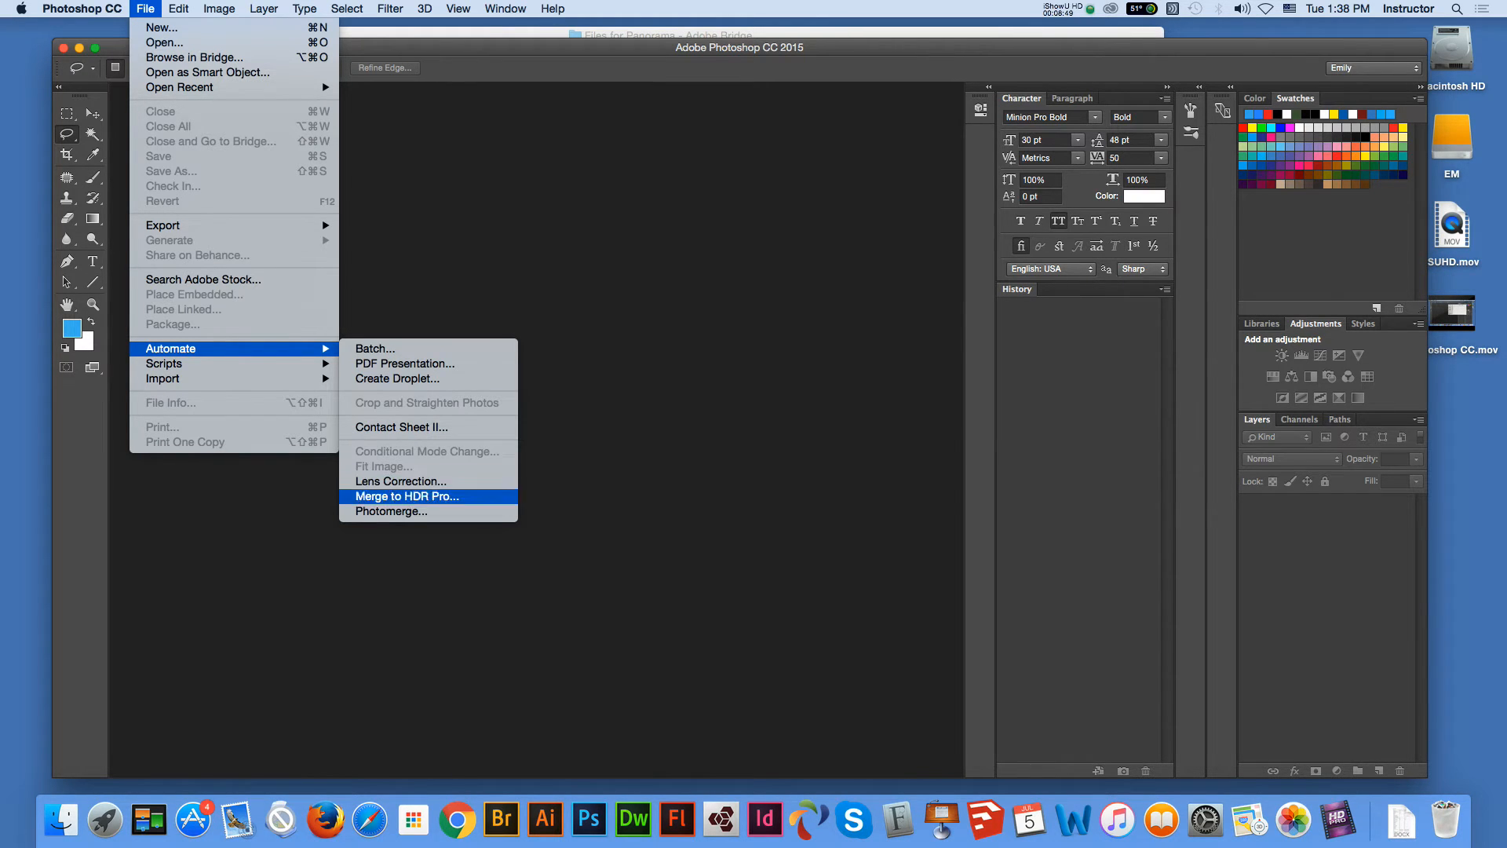
pyautogui.click(390, 511)
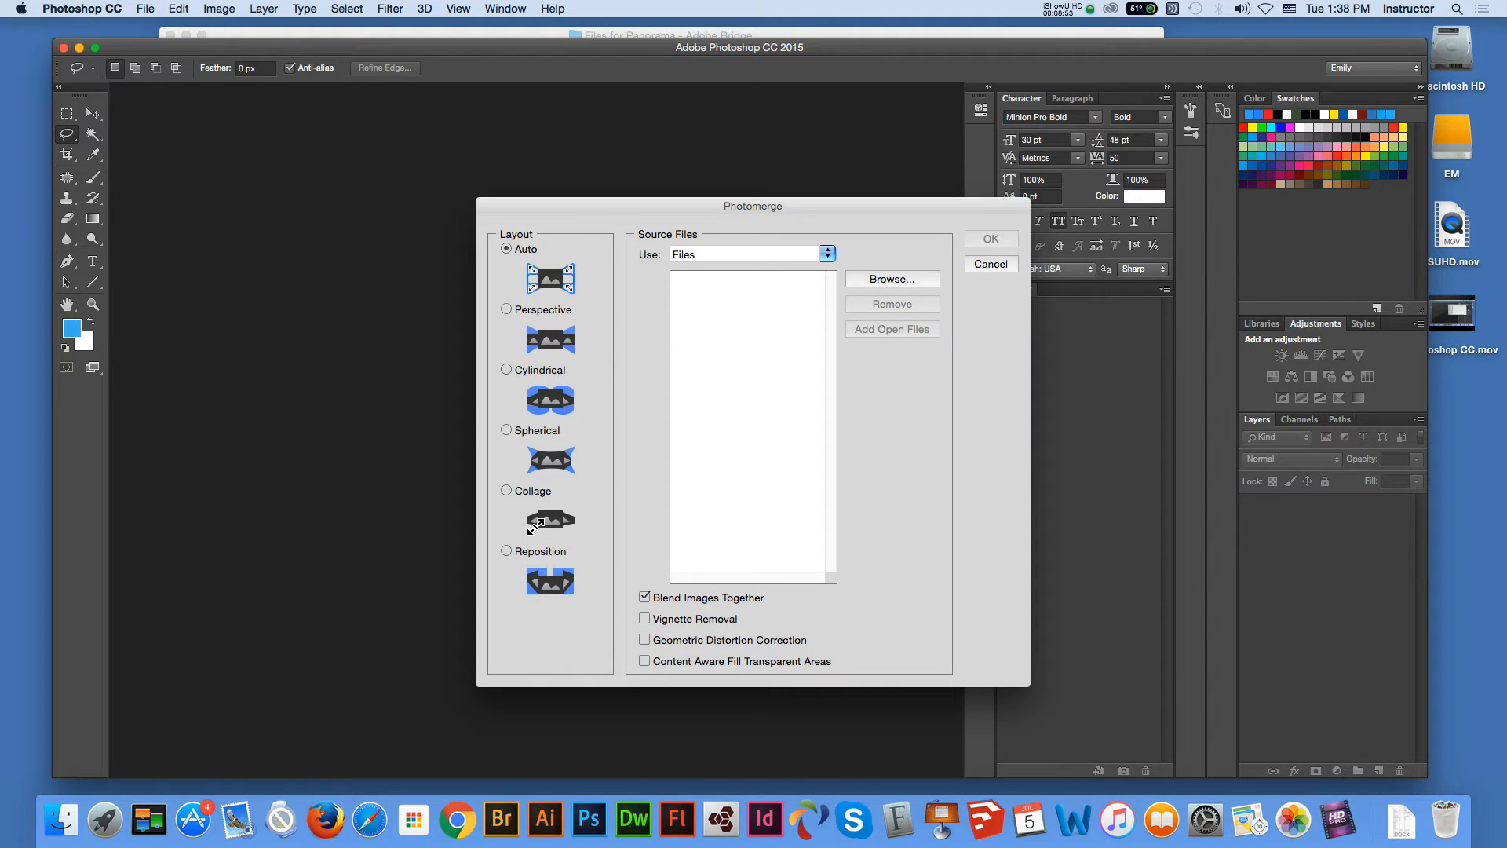
pyautogui.click(644, 619)
pyautogui.click(644, 661)
# - Add skyline1.jpg through skyline4.jpg as the source files and run the merge
pyautogui.click(891, 279)
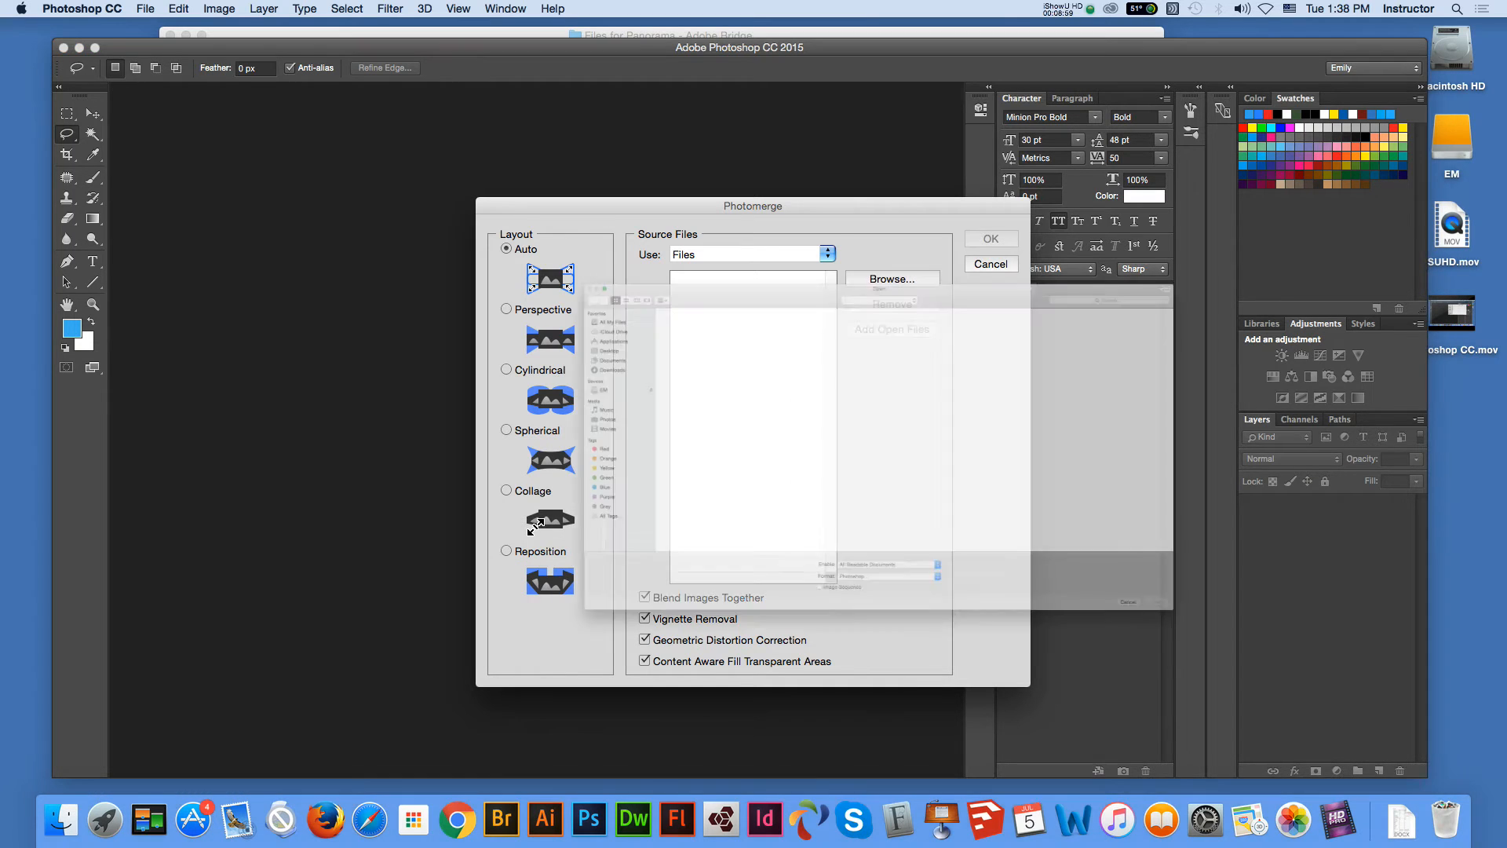
pyautogui.moveTo(1015, 271); pyautogui.dragTo(573, 169)
pyautogui.press('Return')
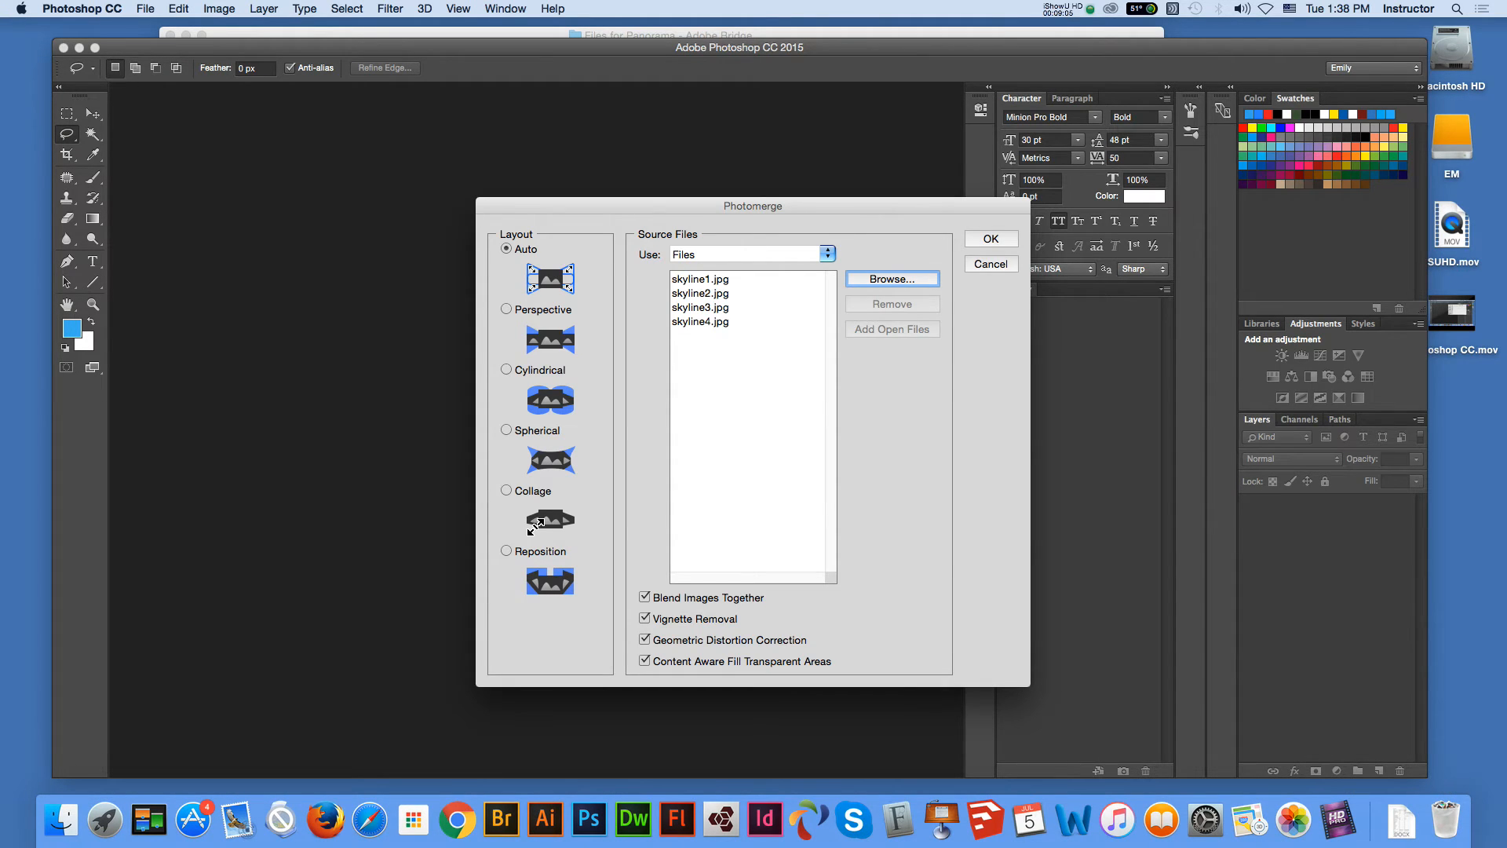
pyautogui.press('Return')
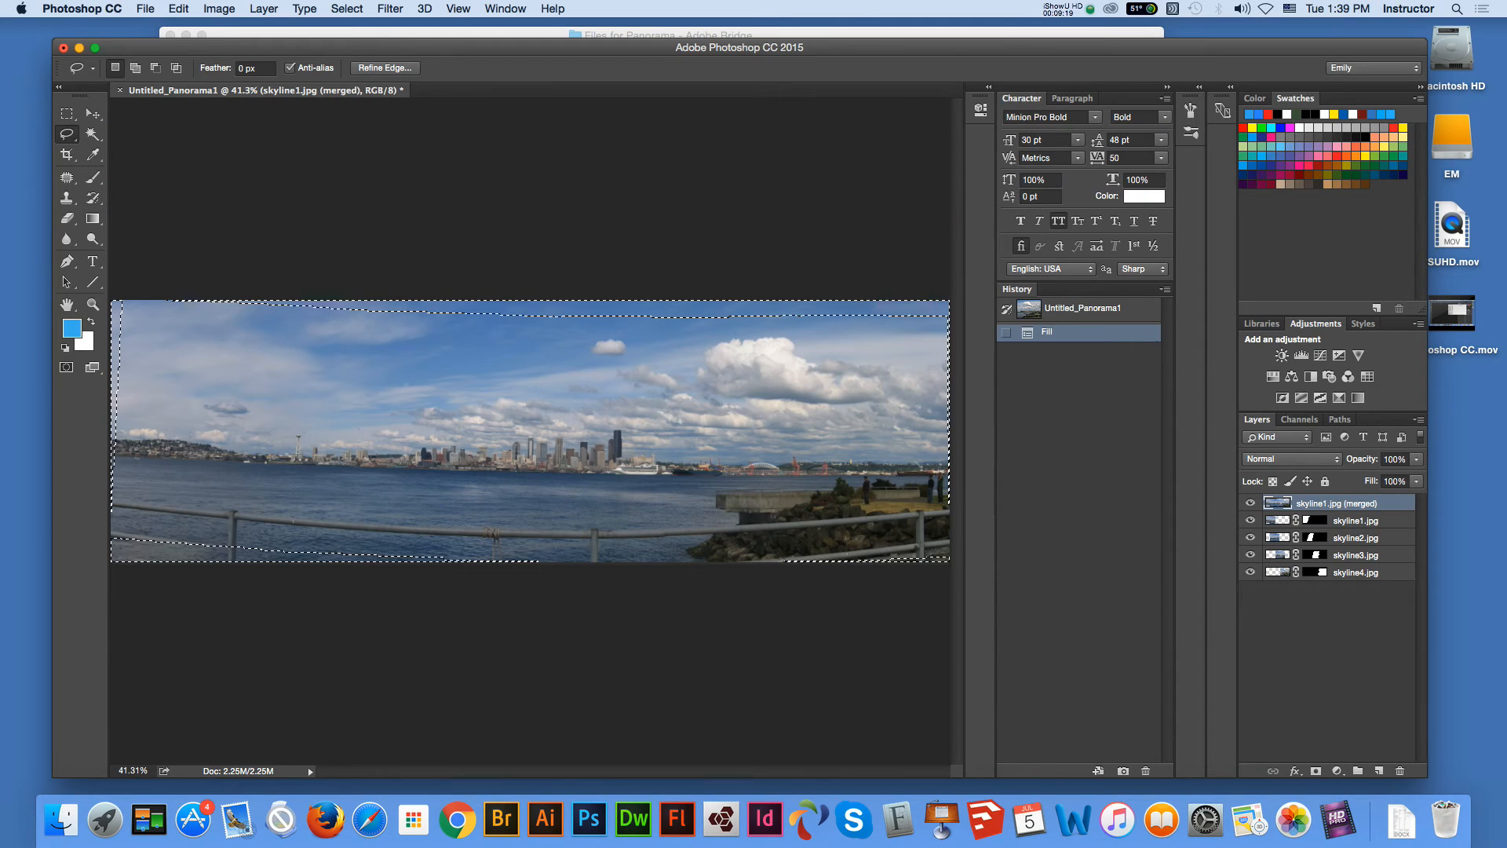
# - Deselect the filled border areas of the merged panorama and switch to the Move tool
pyautogui.press('m')
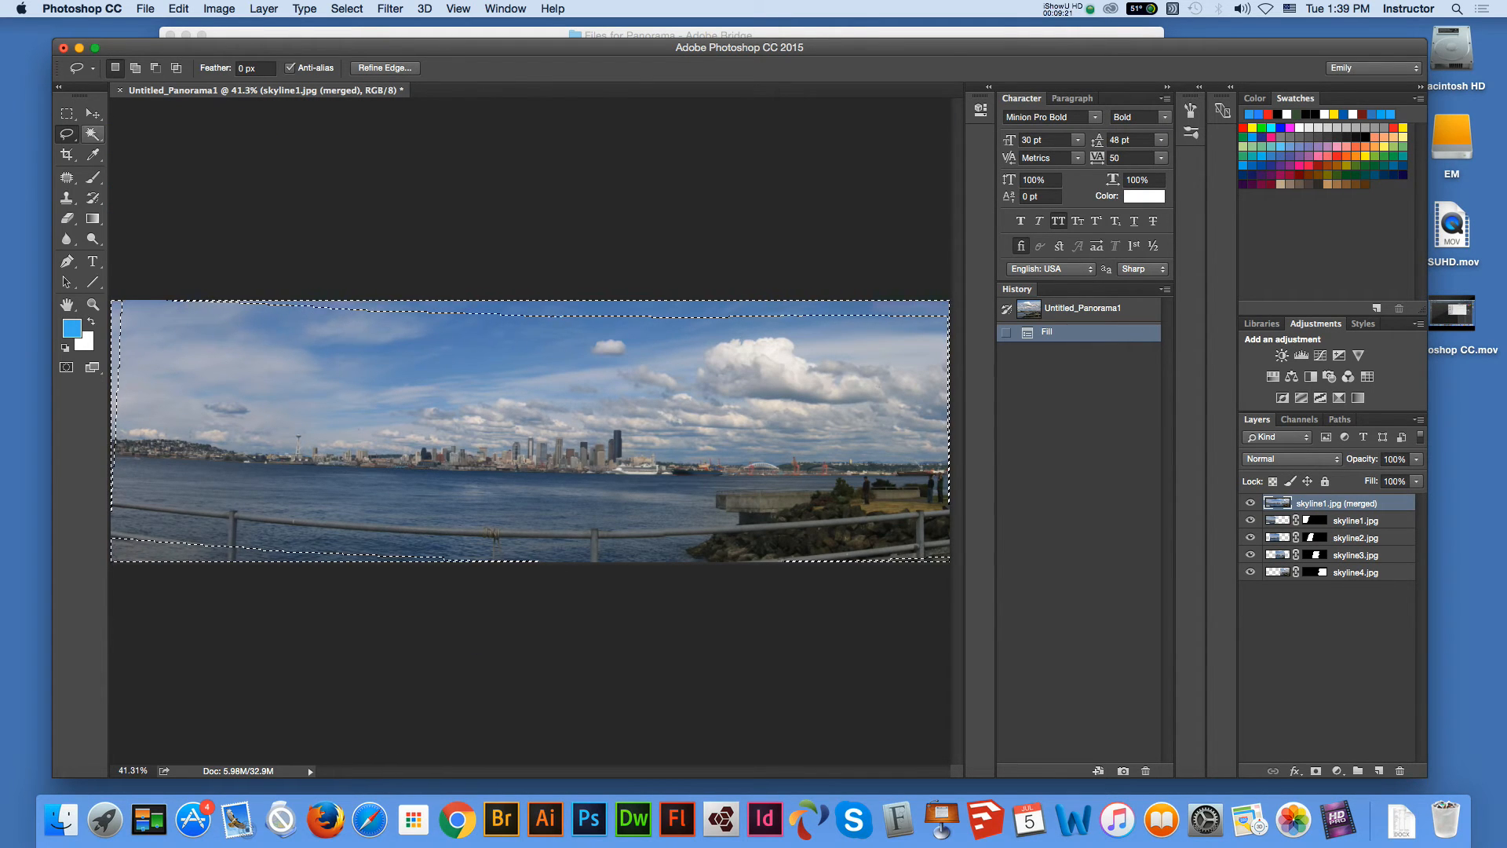
pyautogui.press('super+d')
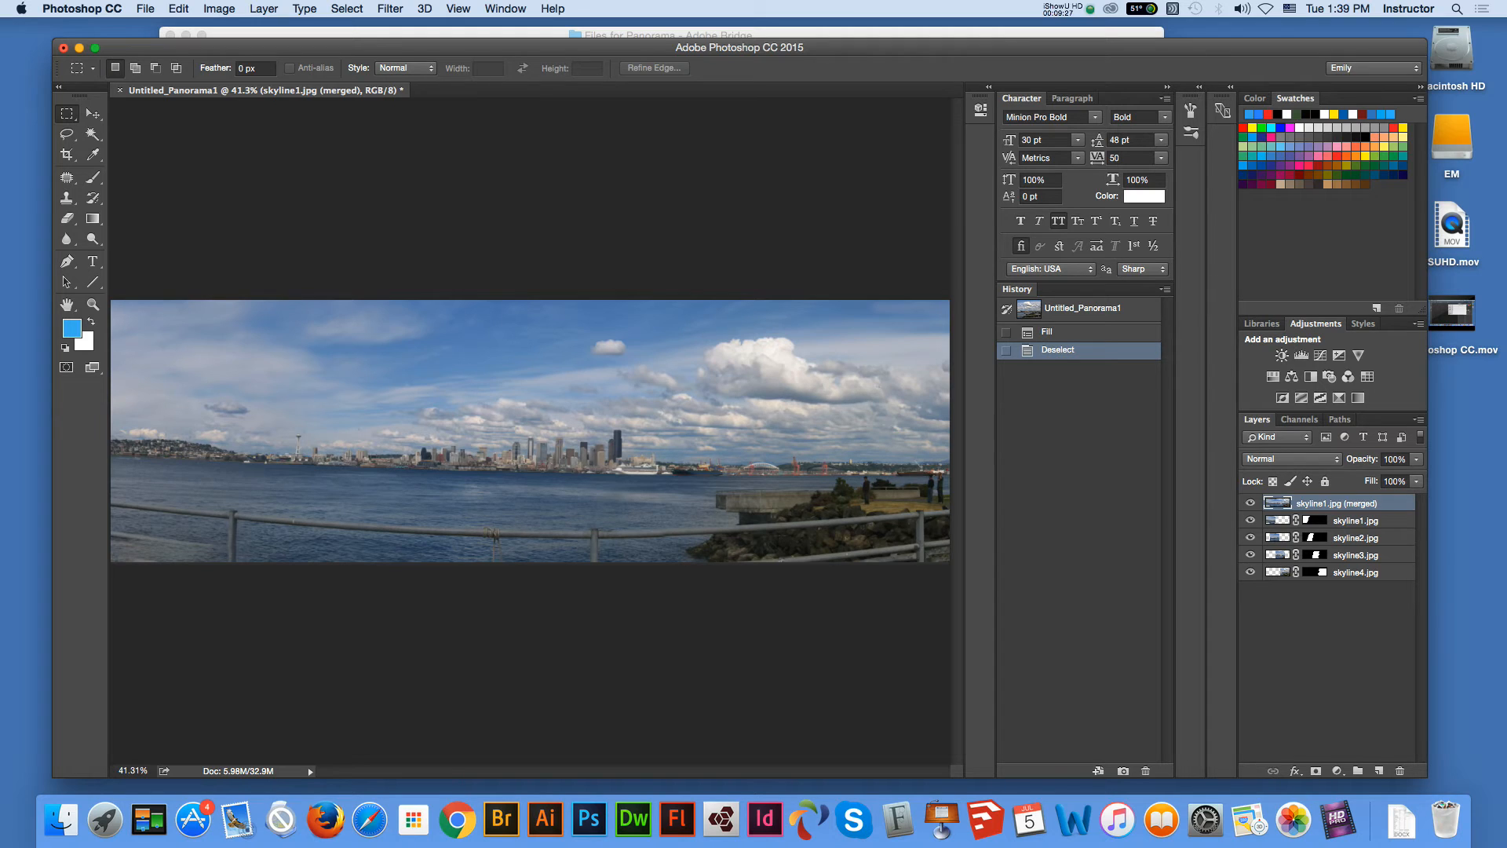
pyautogui.press('z')
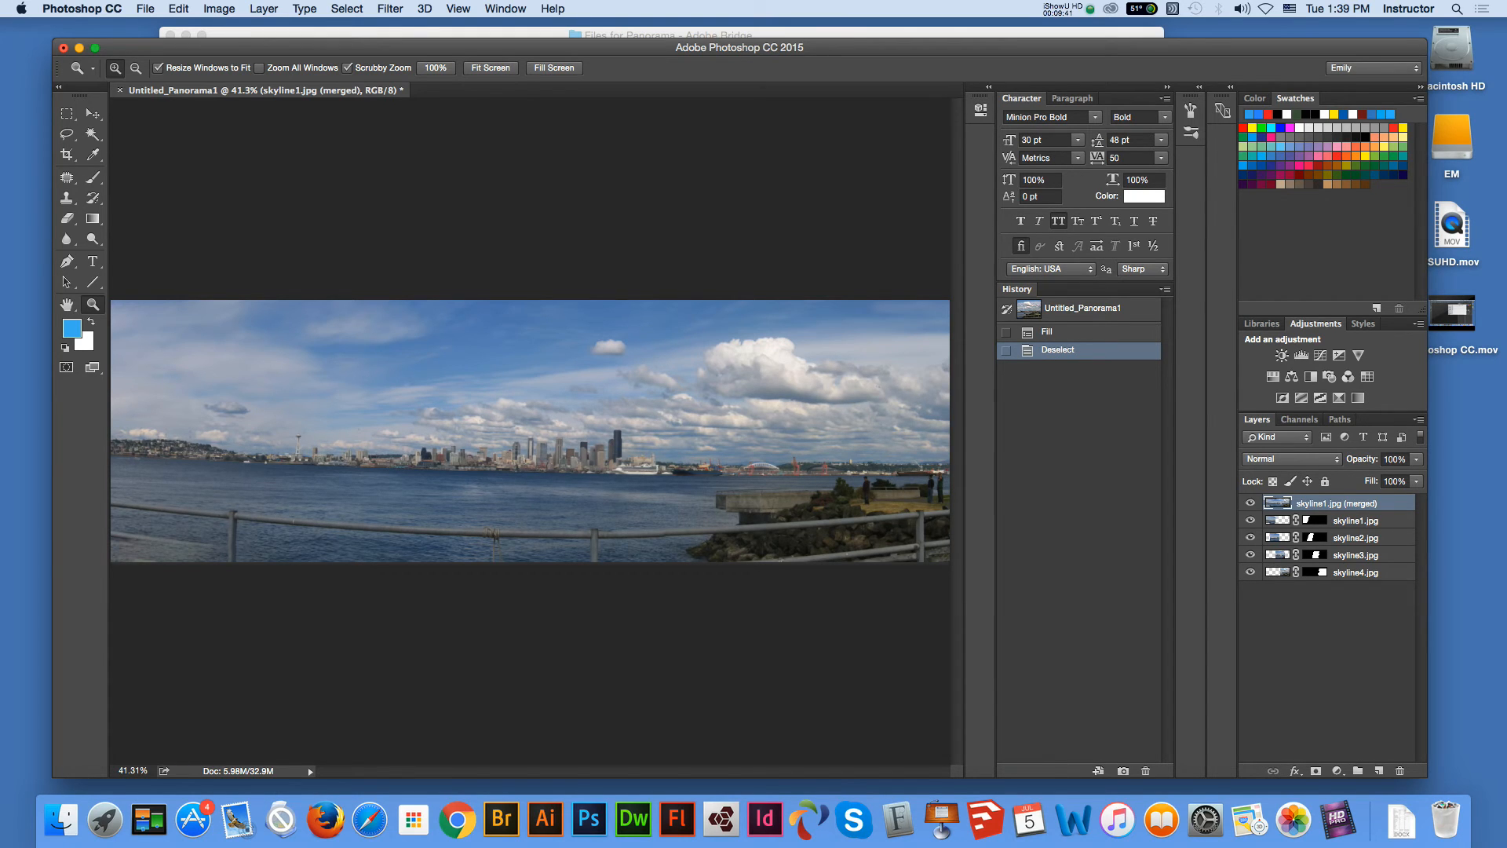
pyautogui.press('v')
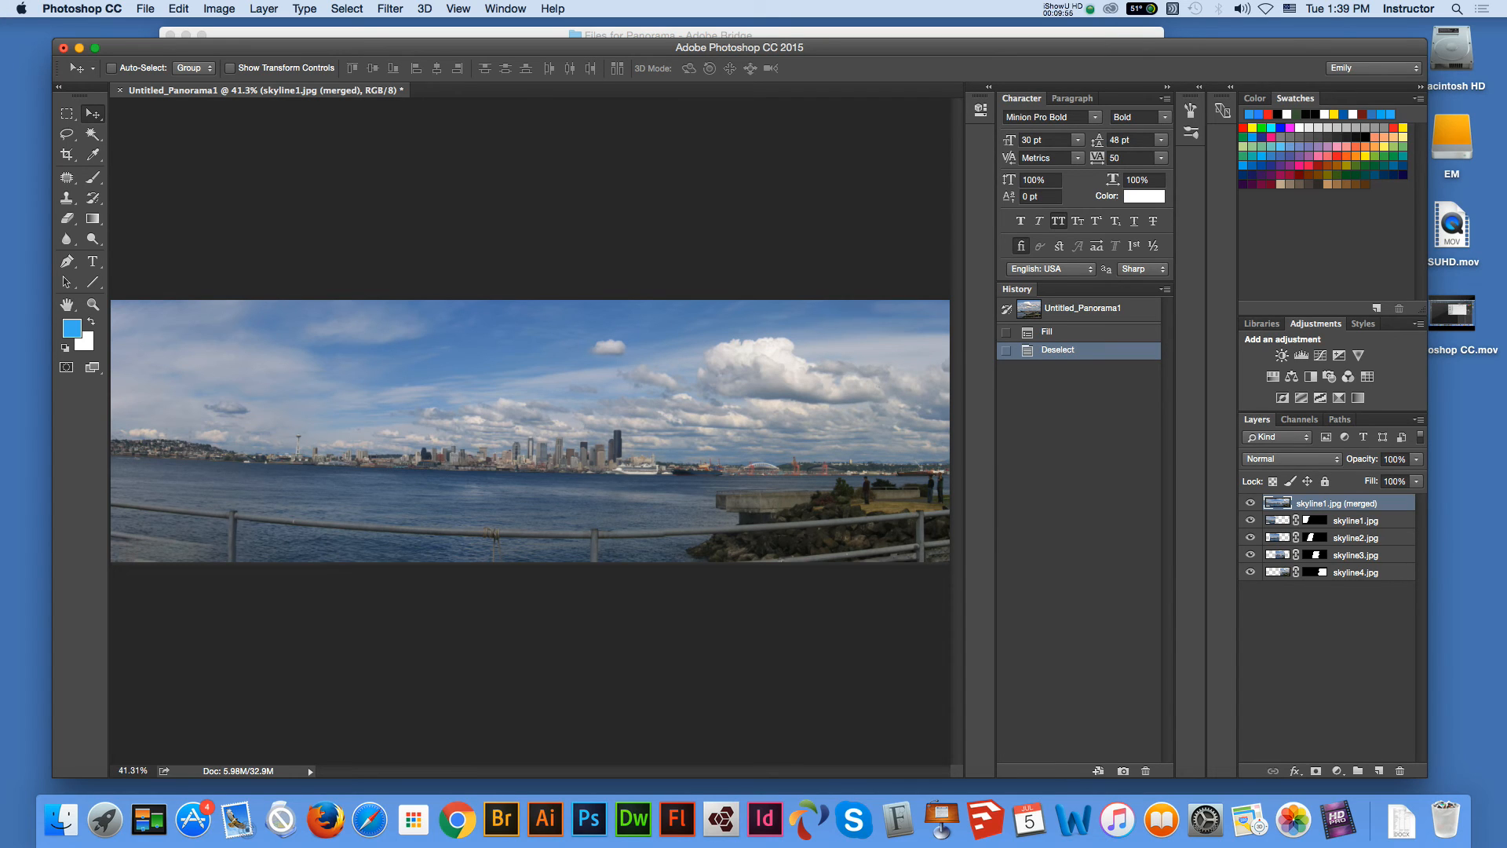
# - Hide the four source layers skyline1.jpg to skyline4.jpg and show them again to check the merged layer alone
pyautogui.click(1251, 521)
pyautogui.click(1251, 538)
pyautogui.click(1251, 555)
pyautogui.click(1250, 573)
pyautogui.click(1251, 520)
pyautogui.click(1251, 538)
pyautogui.click(1251, 555)
pyautogui.click(1251, 572)
# - Toggle the visibility of the merged layer and skyline1.jpg to compare the filled panorama with the masked source pieces
pyautogui.click(1251, 503)
pyautogui.click(1250, 503)
pyautogui.click(1251, 504)
pyautogui.click(1251, 504)
pyautogui.click(1251, 504)
pyautogui.click(1250, 521)
pyautogui.click(1250, 520)
pyautogui.click(1250, 503)
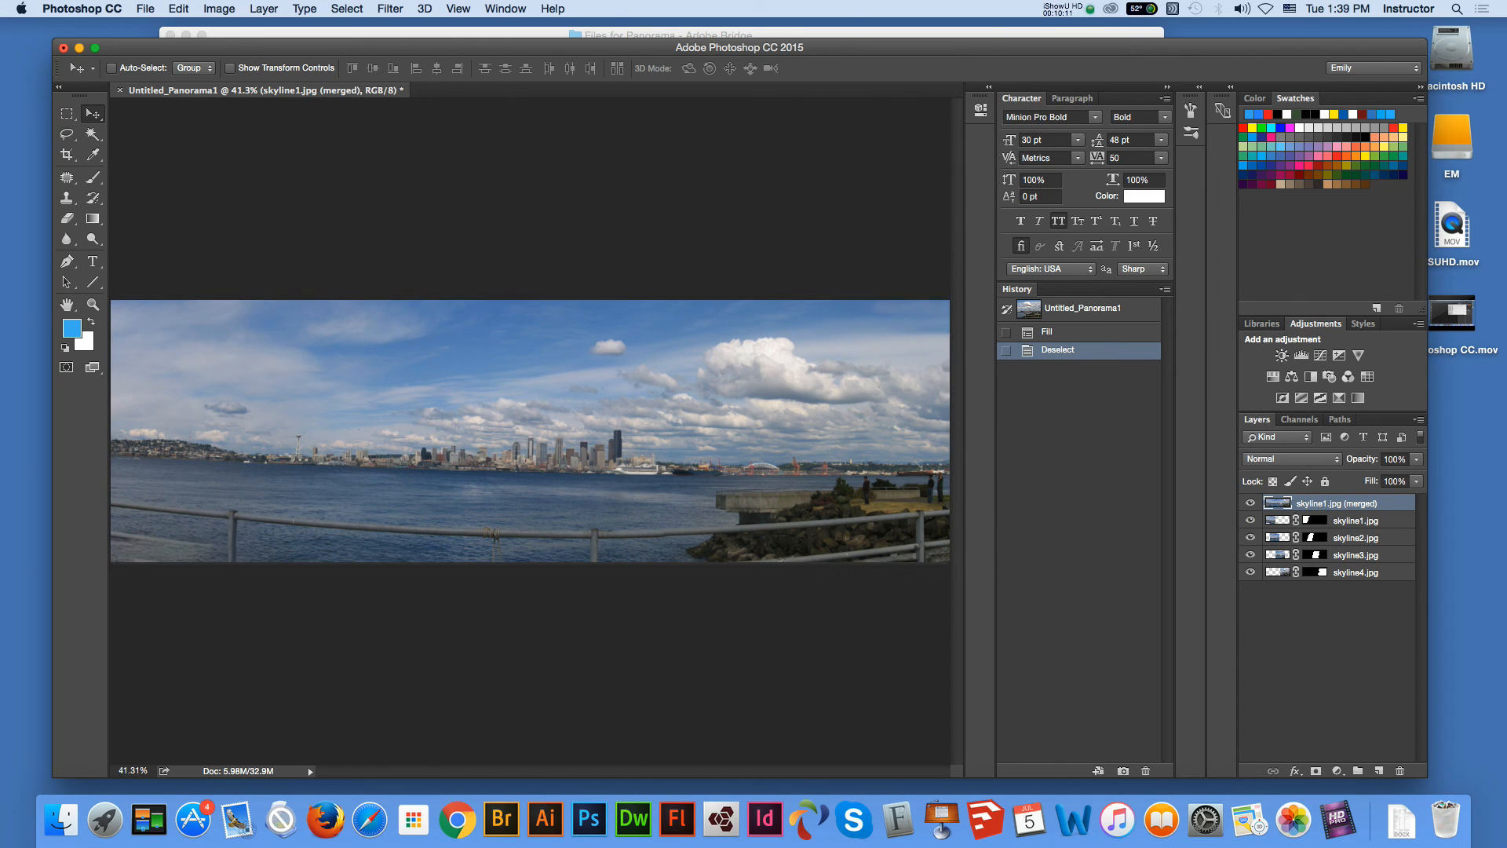